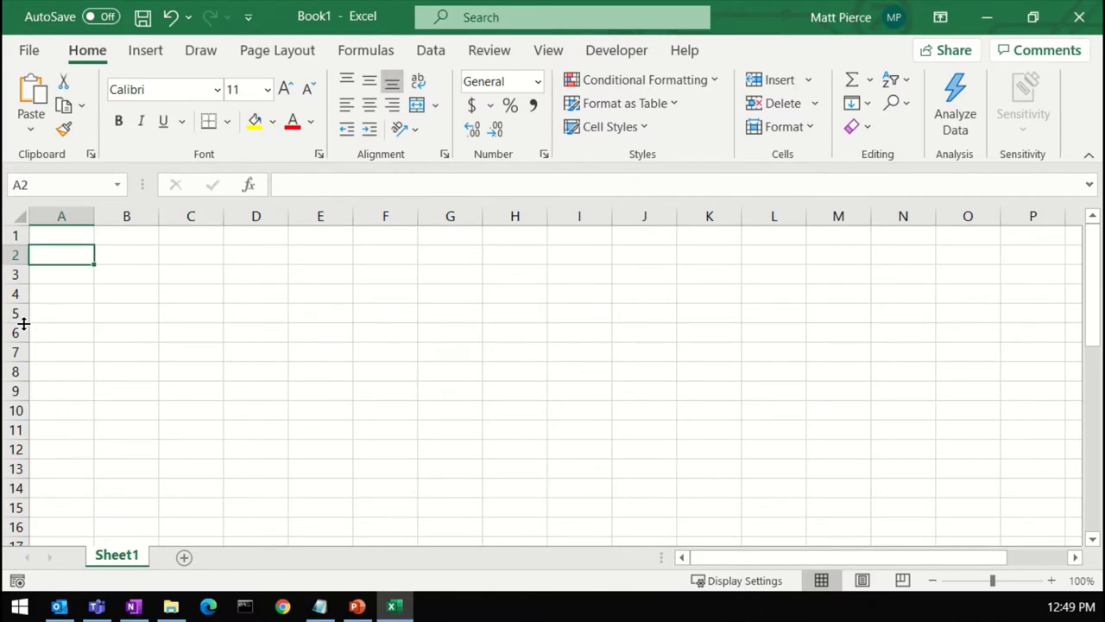
Step: Stretch row 5 taller, then autofit rows 5 and 6 back to normal height
left_click_drag(23, 323, 26, 369)
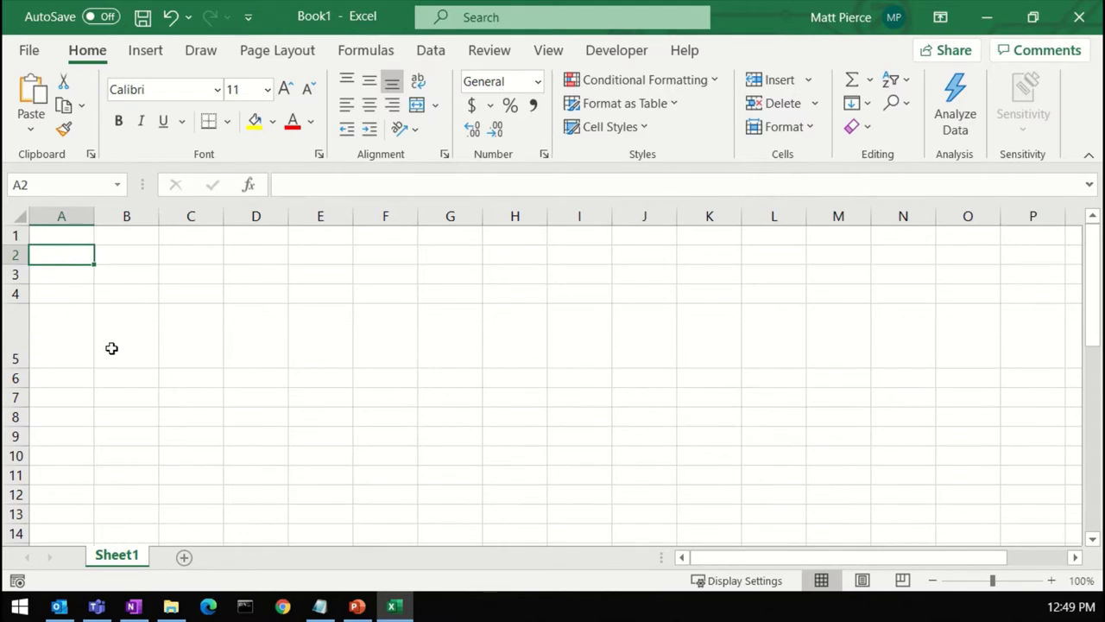
left_click(211, 348)
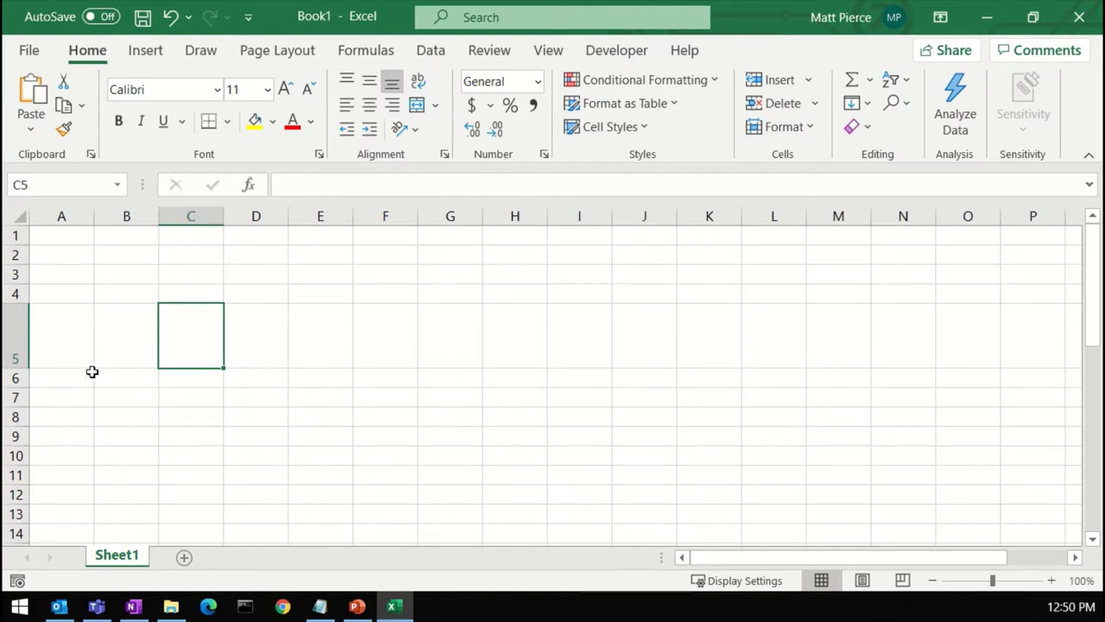
double_click(19, 369)
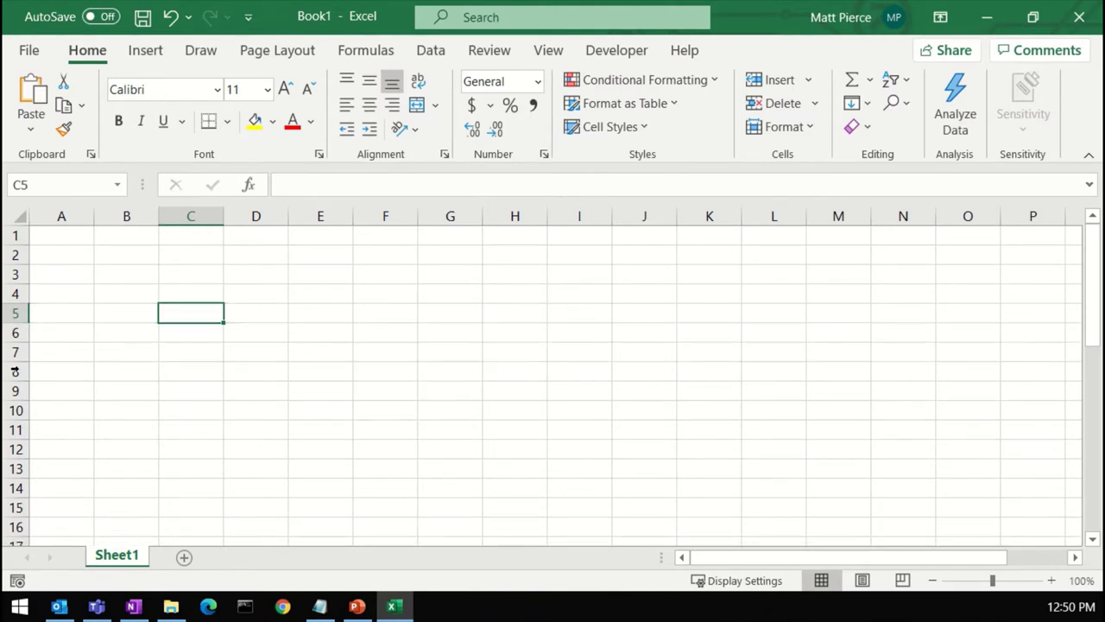
left_click(44, 314)
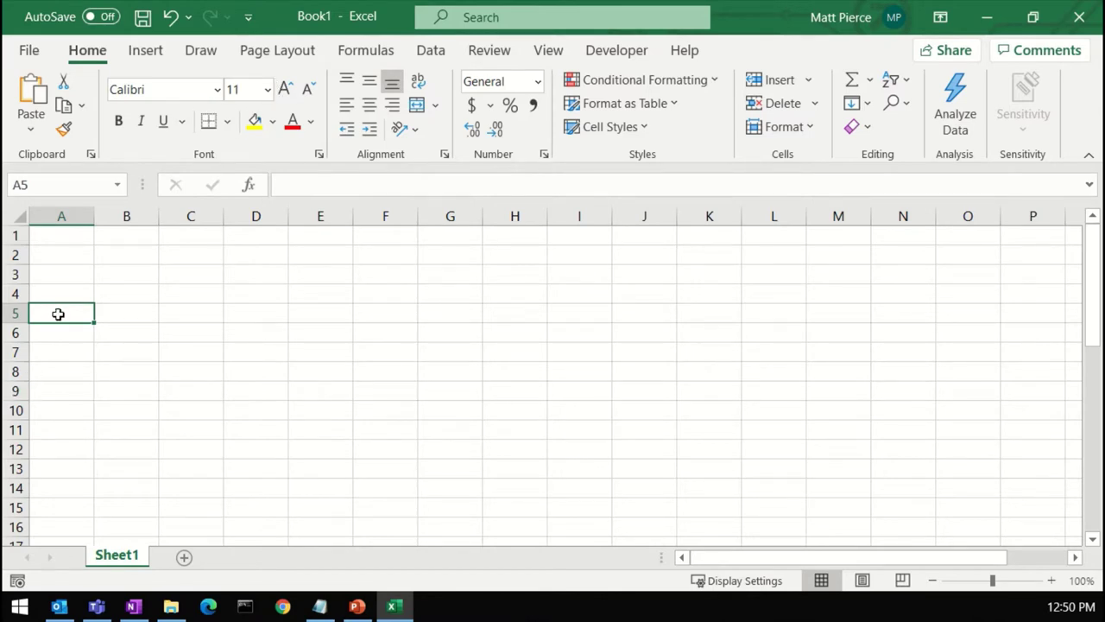
left_click_drag(15, 321, 38, 443)
left_click(207, 412)
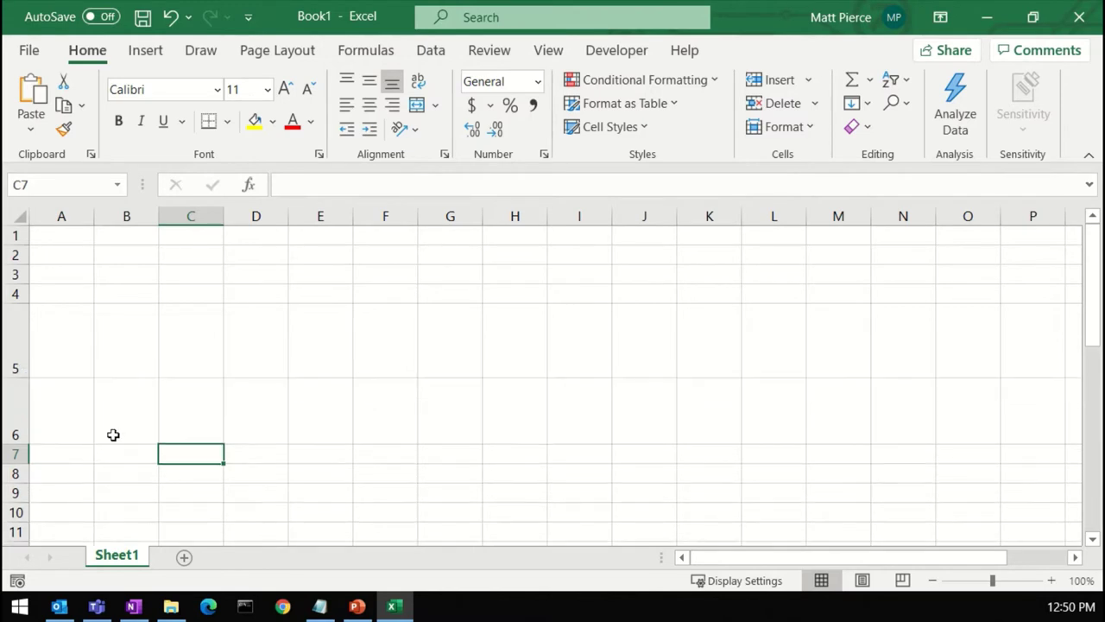
double_click(17, 378)
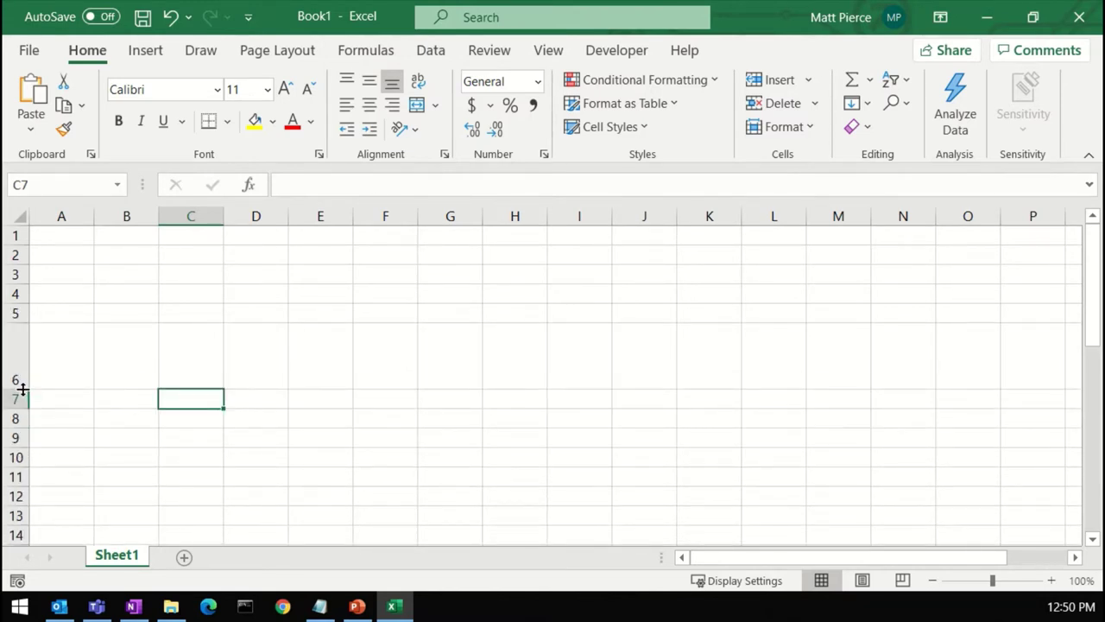
double_click(16, 388)
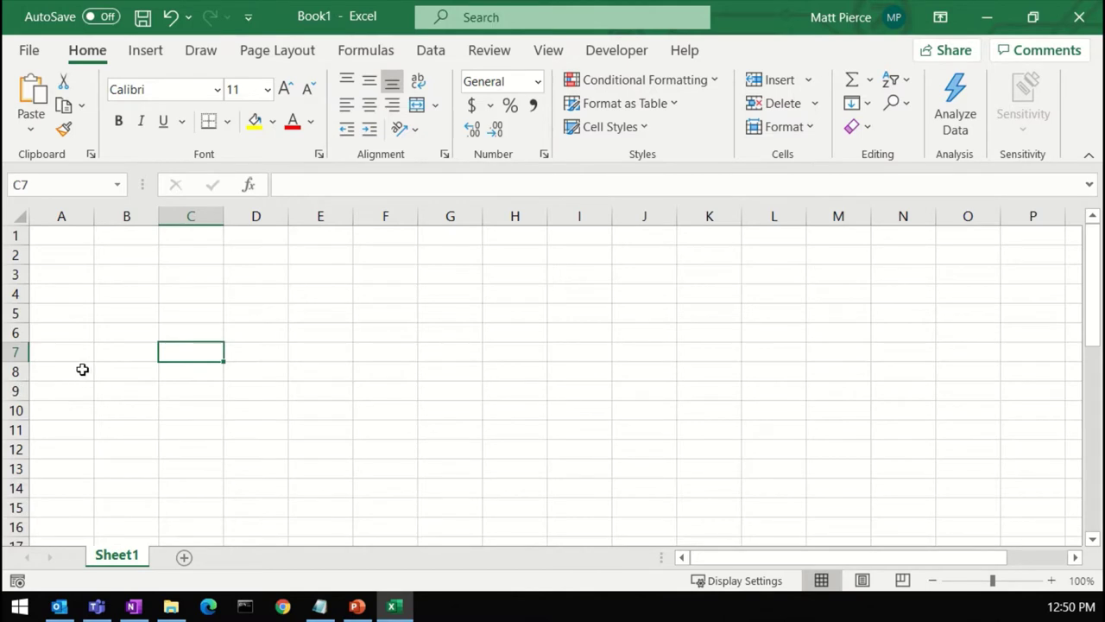
Step: Enter the text 'sdafasdfdas' in cell A5
double_click(65, 314)
type("sdafasdfdas")
left_click(97, 344)
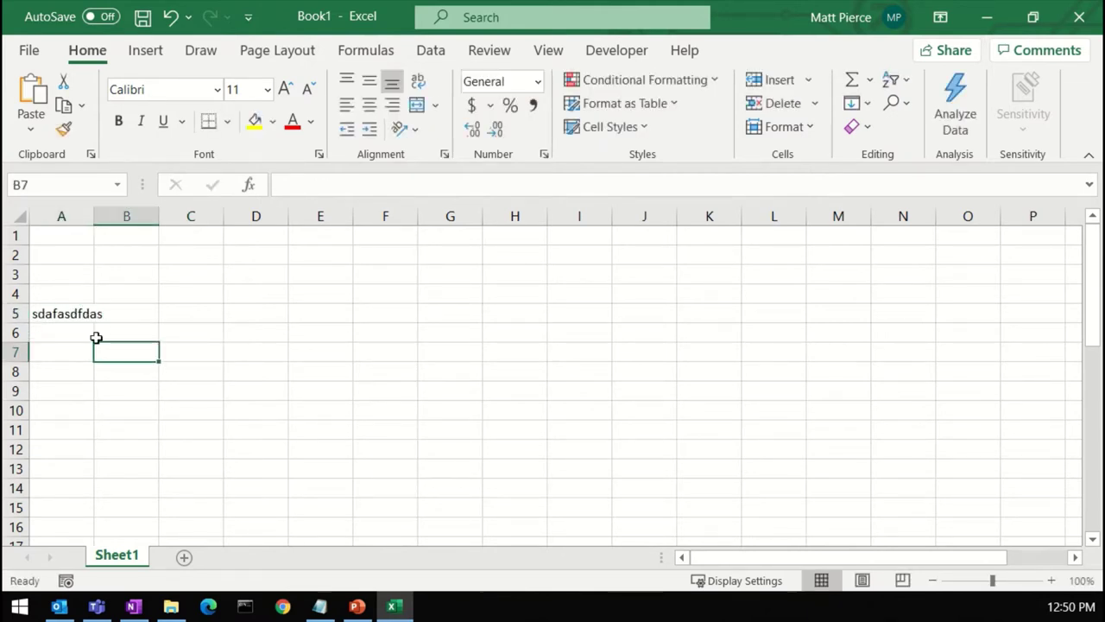
left_click(61, 313)
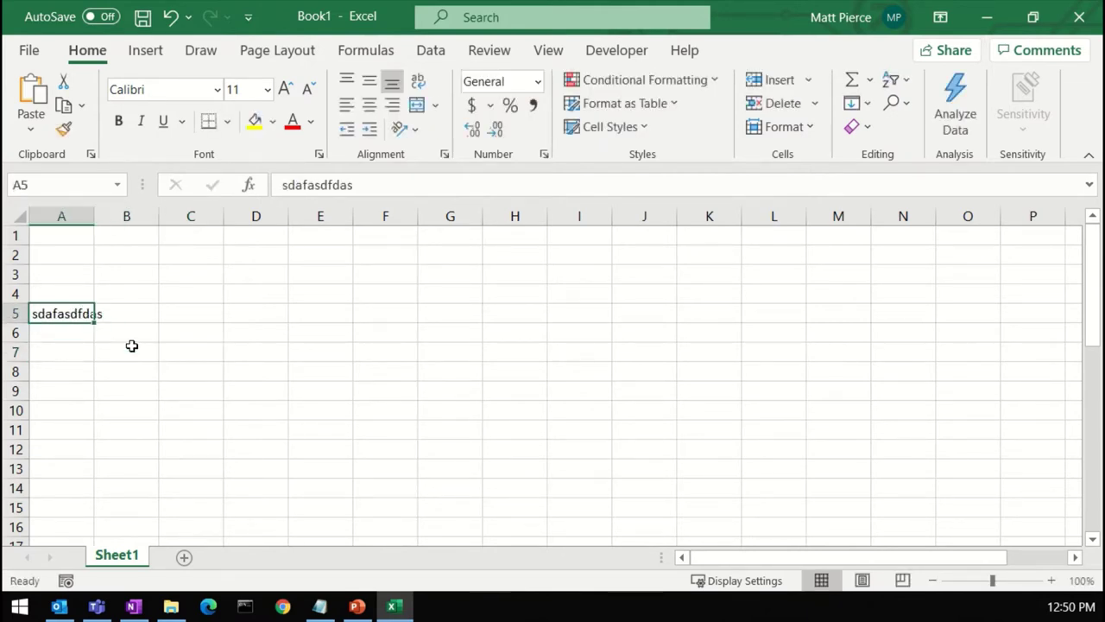
Step: Enlarge A5's font several sizes, then step it back down to size 16
left_click(285, 90)
left_click(285, 90)
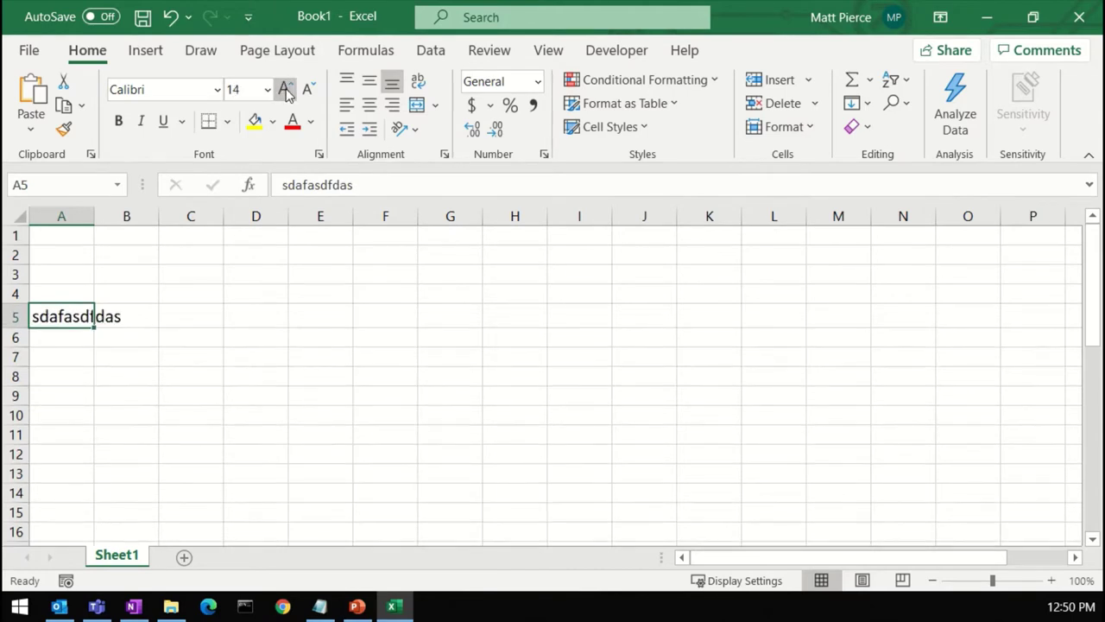
left_click(284, 90)
left_click(284, 90)
left_click(285, 90)
left_click(285, 90)
left_click(285, 90)
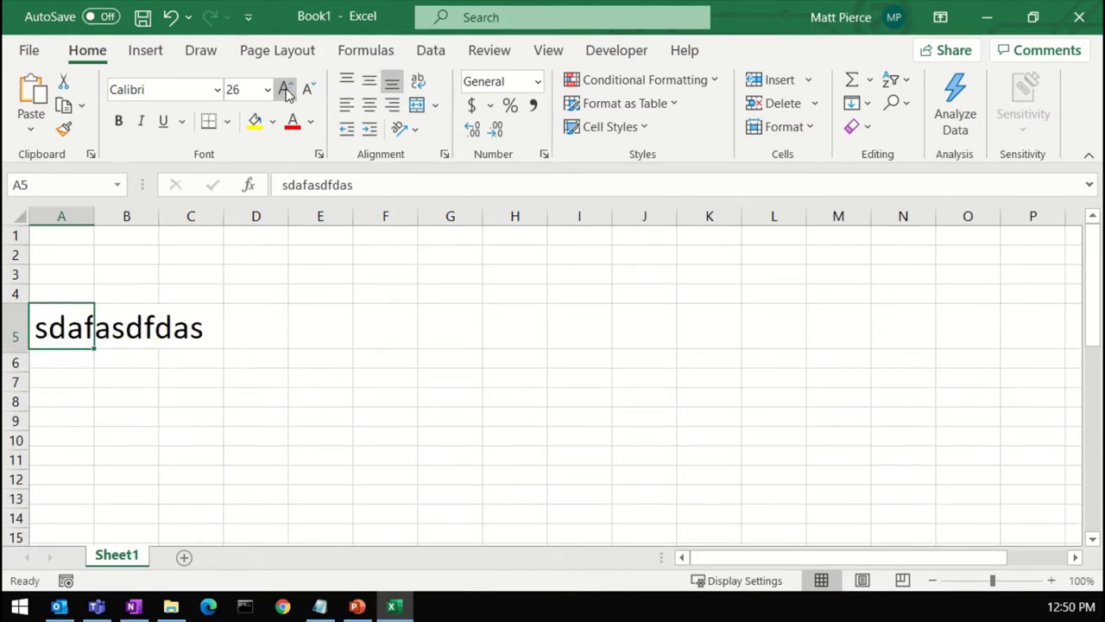
left_click(285, 90)
left_click(284, 90)
left_click(285, 90)
left_click(307, 89)
left_click(306, 90)
left_click(307, 89)
left_click(307, 89)
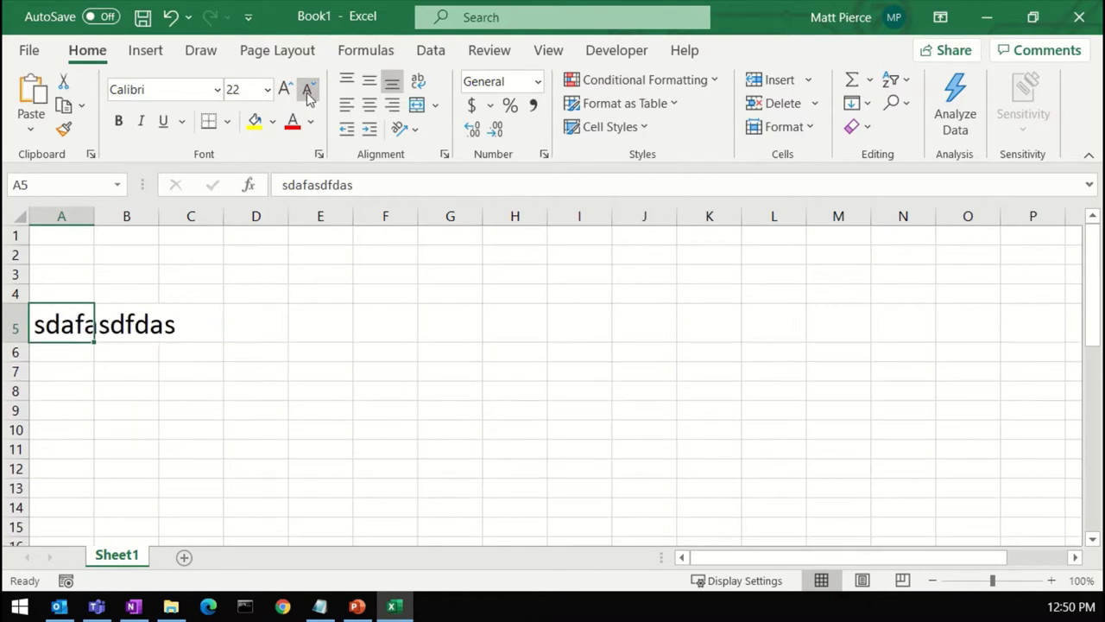
left_click(307, 90)
left_click(306, 90)
left_click(307, 90)
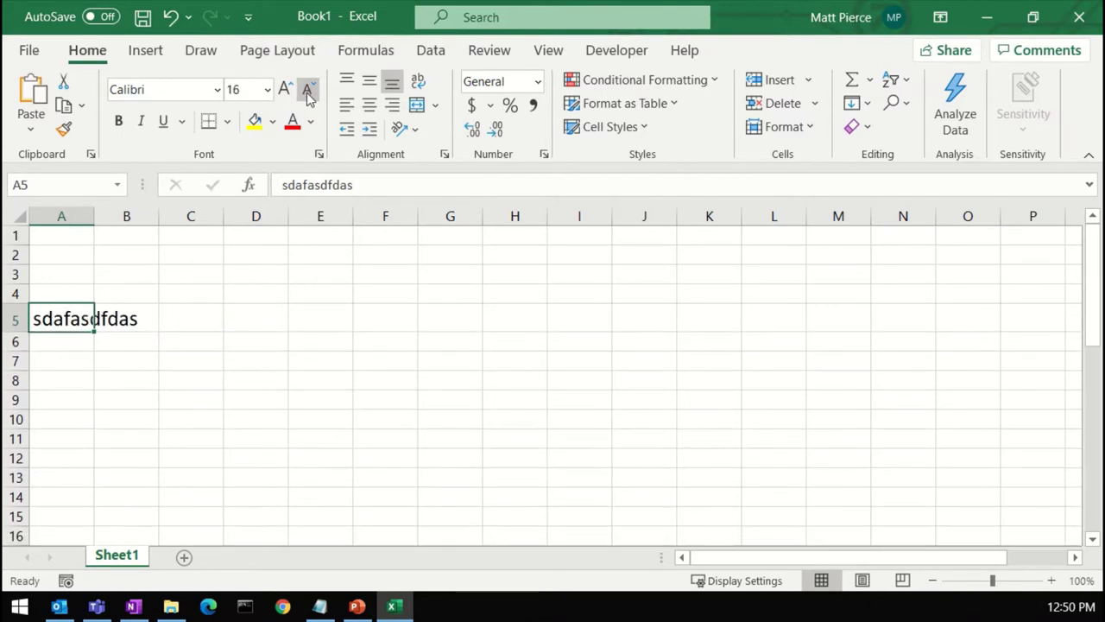
left_click(306, 90)
Step: Clear cell A5 by pasting the empty cell A4 over it
left_click(59, 294)
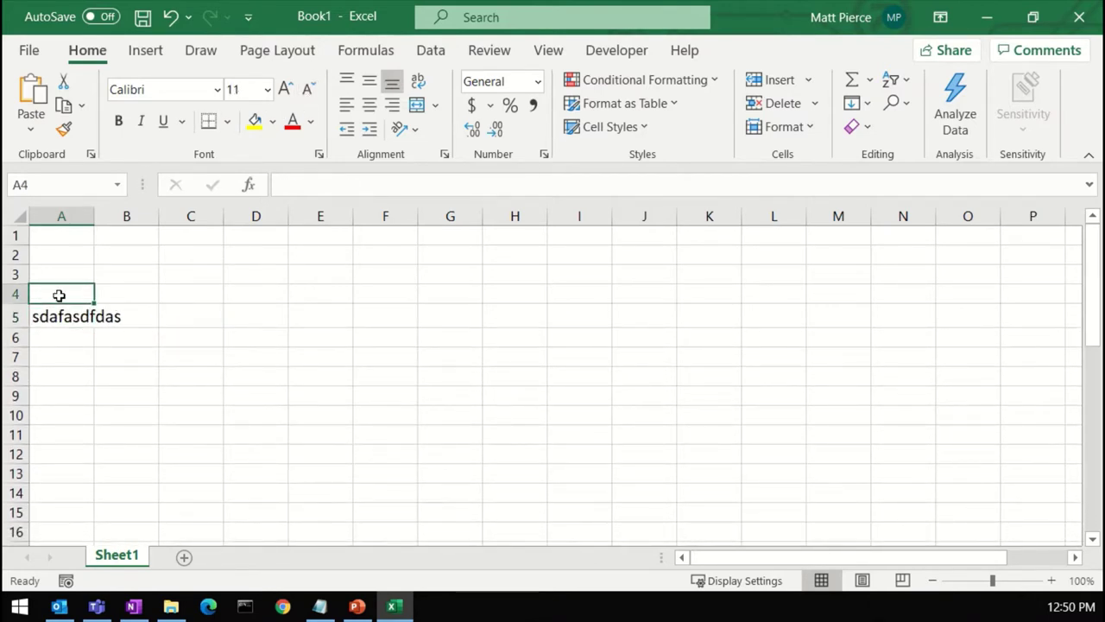
key("ctrl+c")
key("Up")
key("Down")
key("Down")
key("ctrl+v")
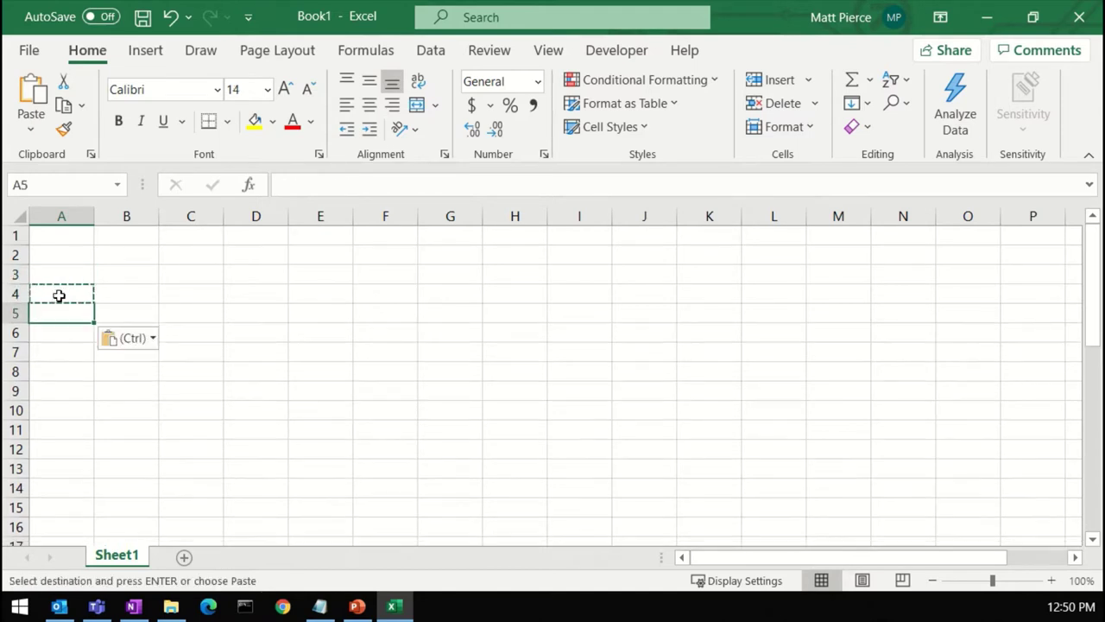
key("Escape")
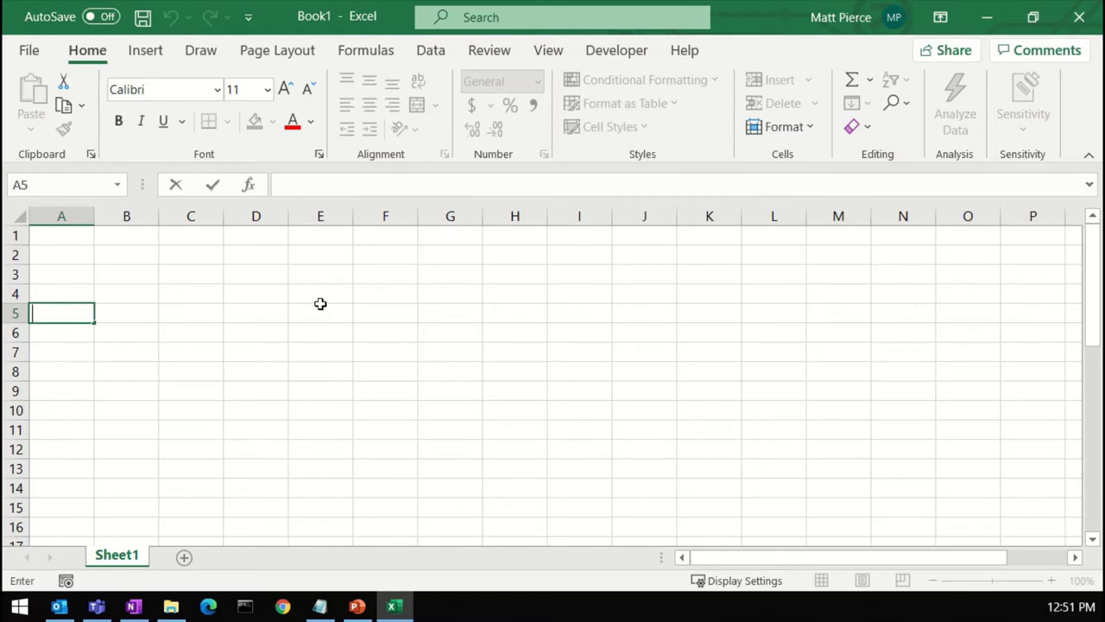
Step: Enter three lines 'dfasdffasdf', 'sdfsdfasdfds', 'sdfasdfafds' inside cell A5
type("dfasdffasdf")
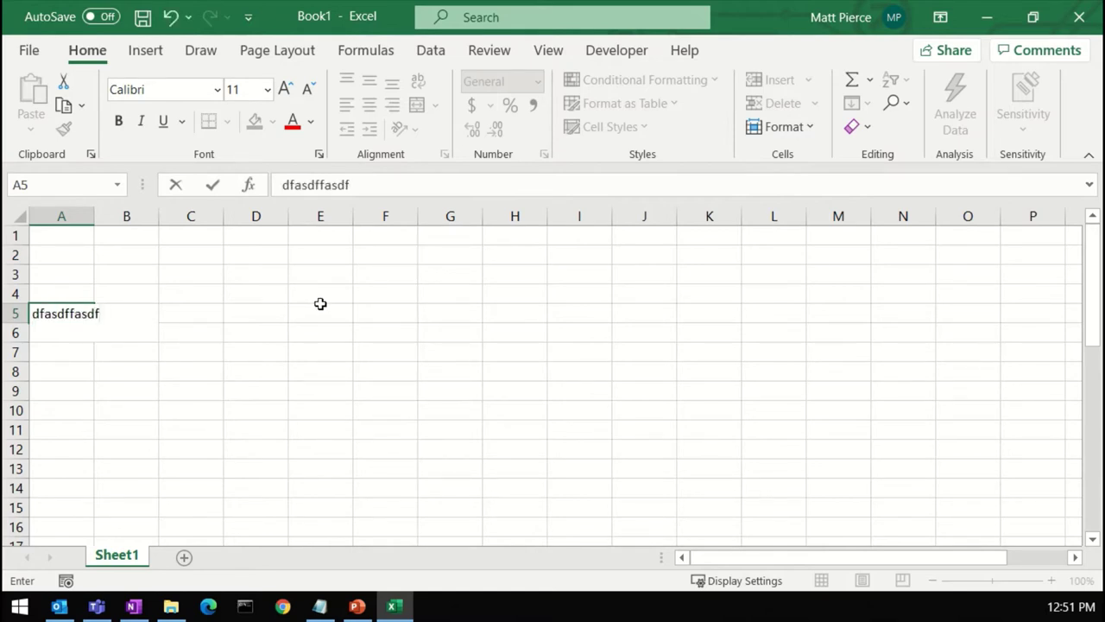
key("Return")
type("sdfsdfasdfds")
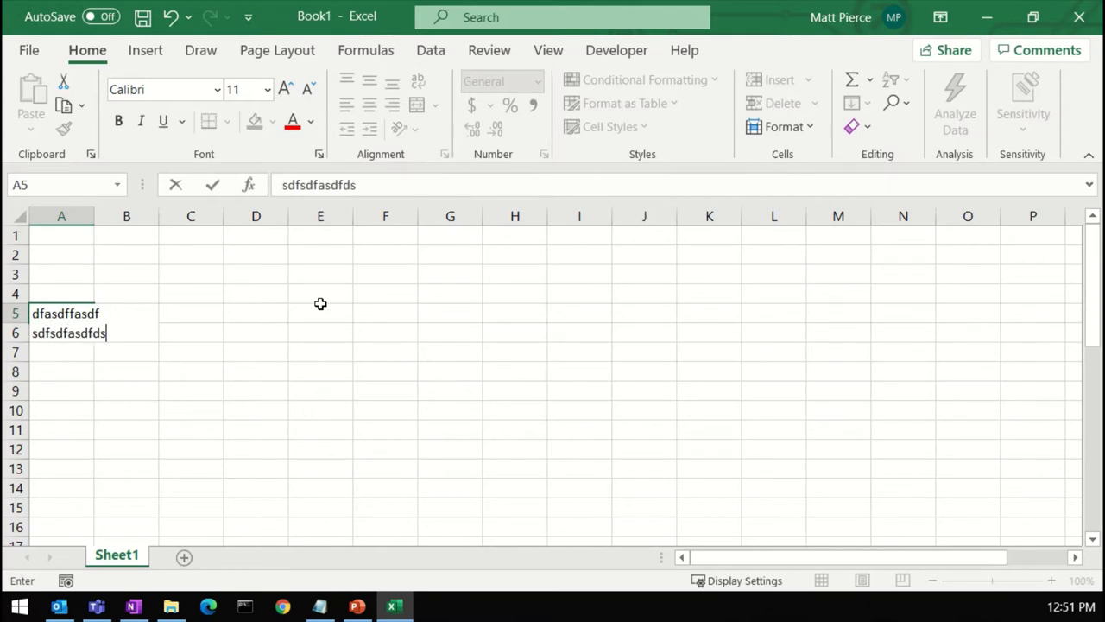
key("Return")
type("sdfasdfafds")
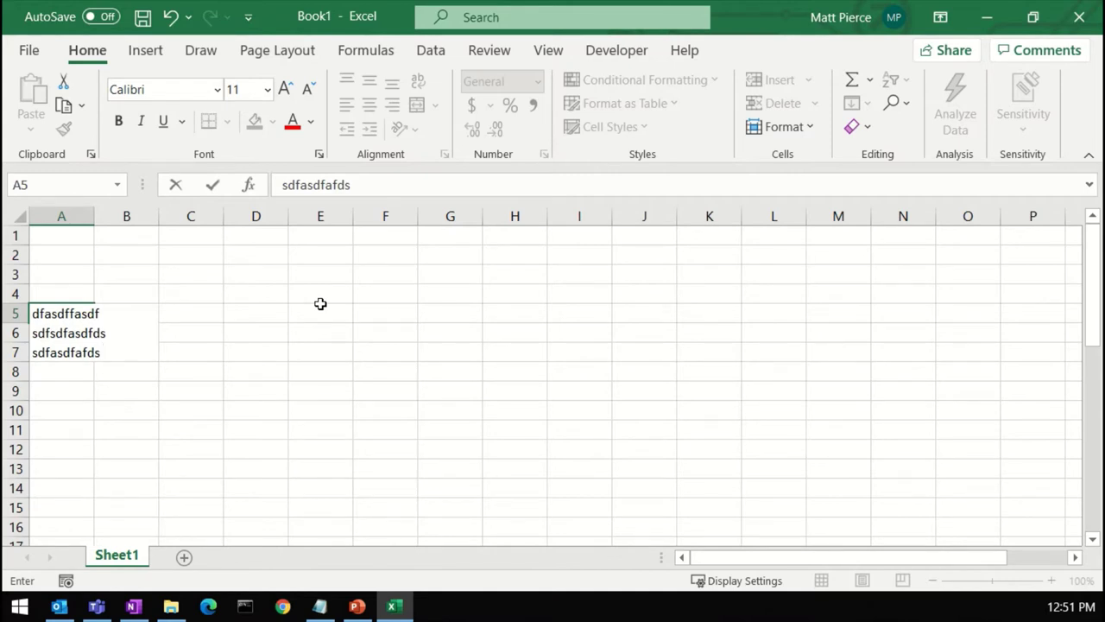
key("Return")
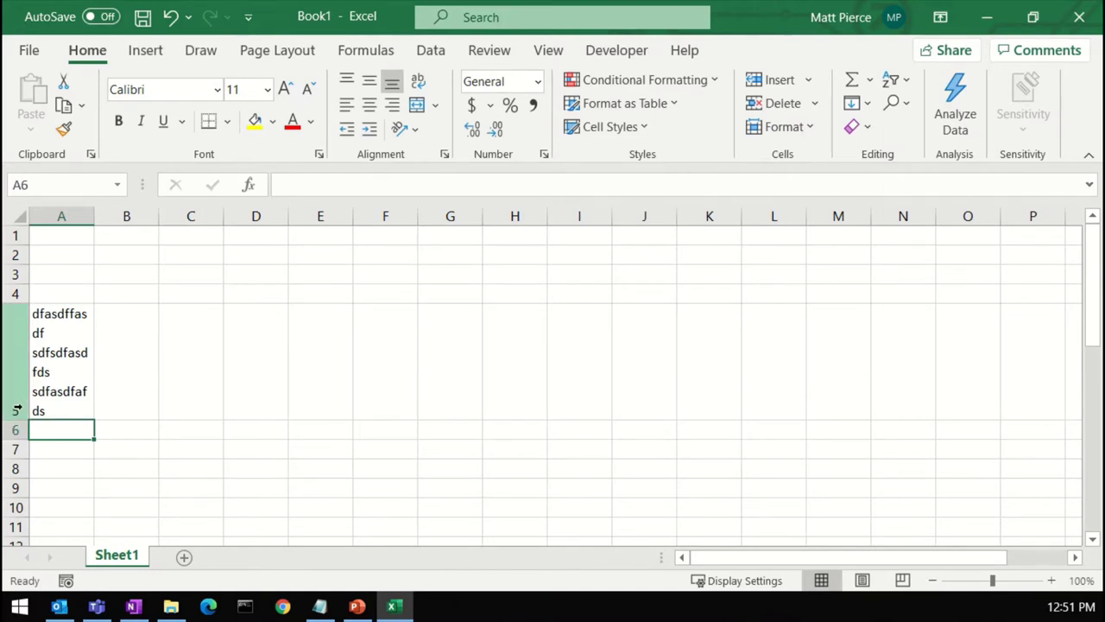
Step: Widen column A and autofit row 5's height to A5's three lines
left_click_drag(99, 215, 123, 215)
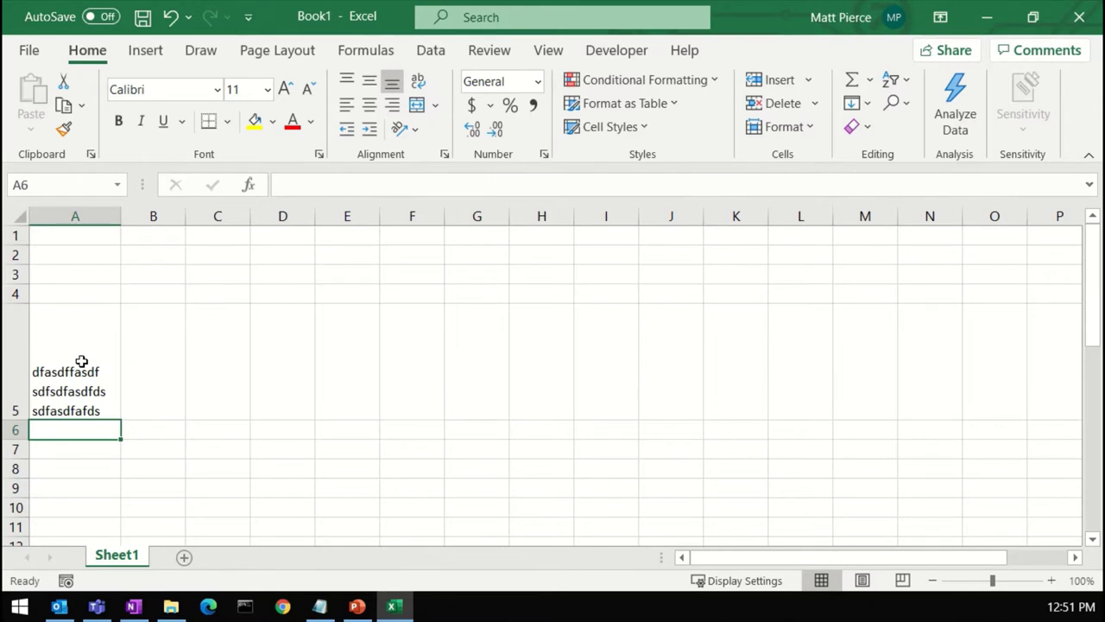
double_click(22, 420)
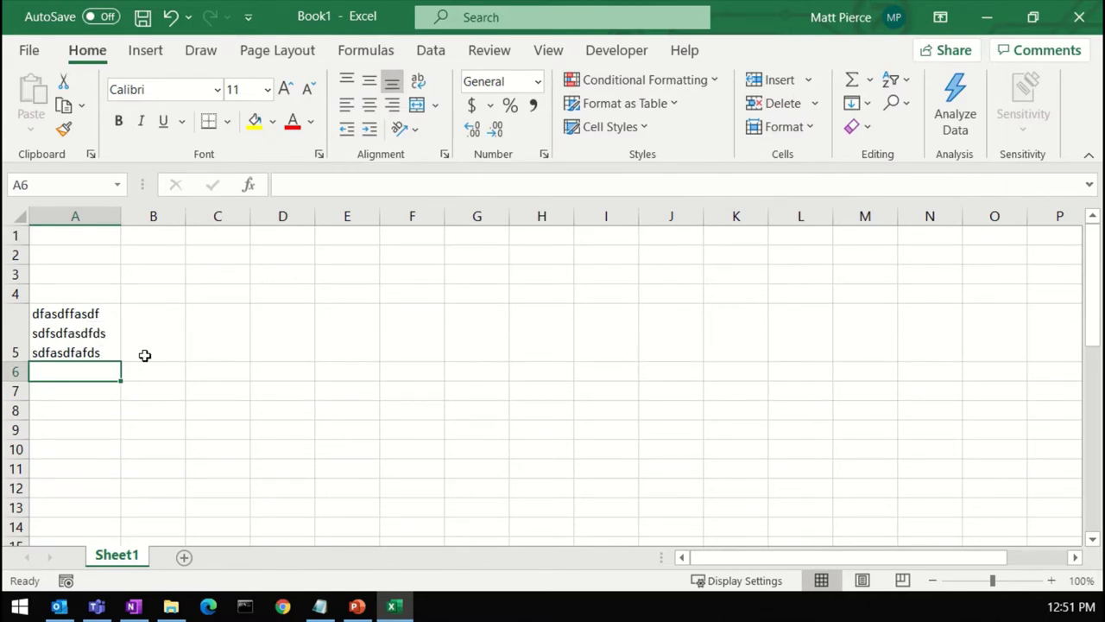
left_click(89, 353)
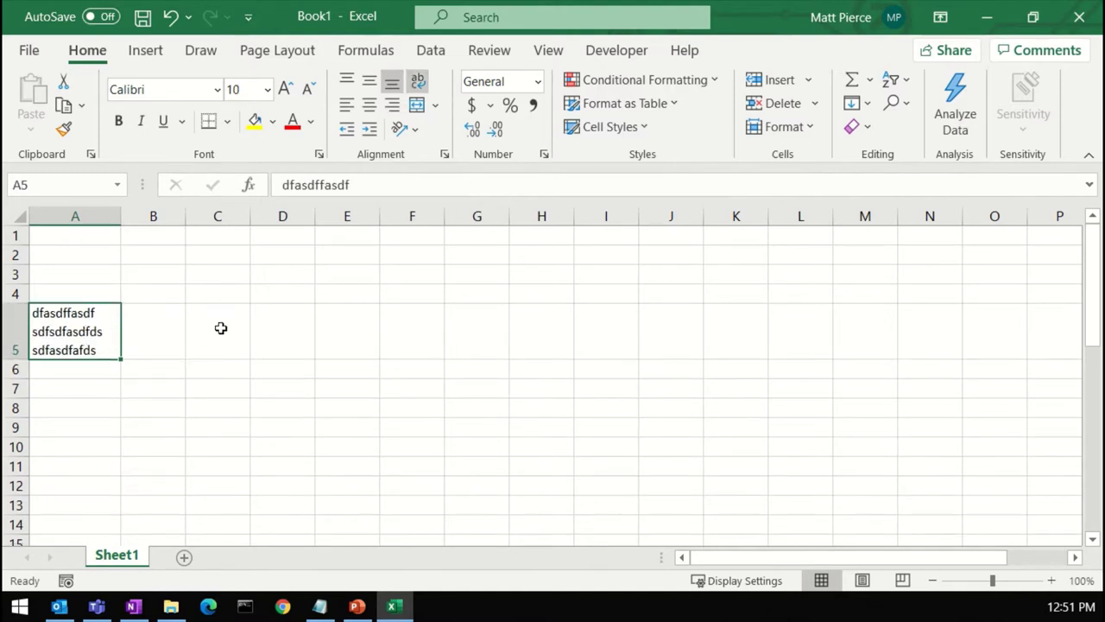
left_click(154, 257)
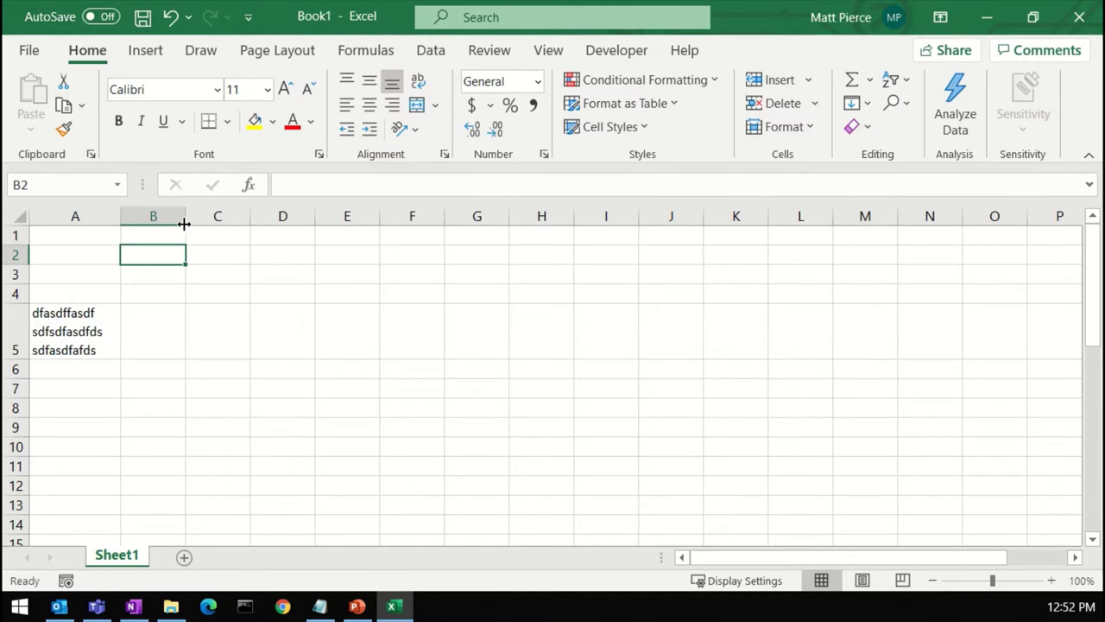
Step: Widen column B and enter 'adfdsfdsasdf' in cell B2
left_click_drag(185, 221, 234, 219)
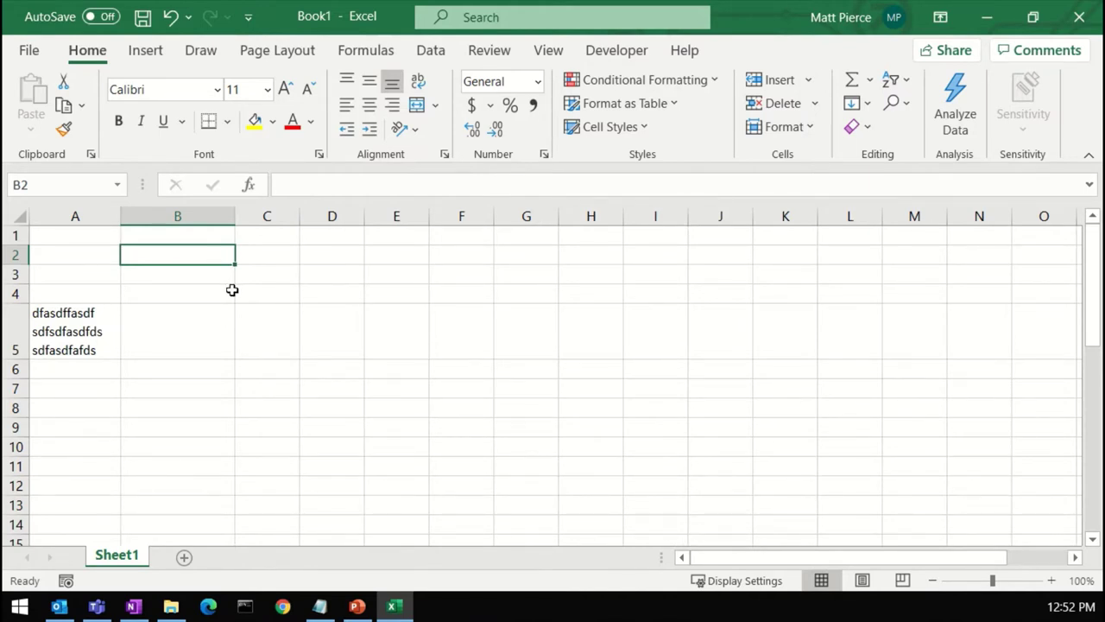
type("adfdsfdsasdf")
left_click(321, 353)
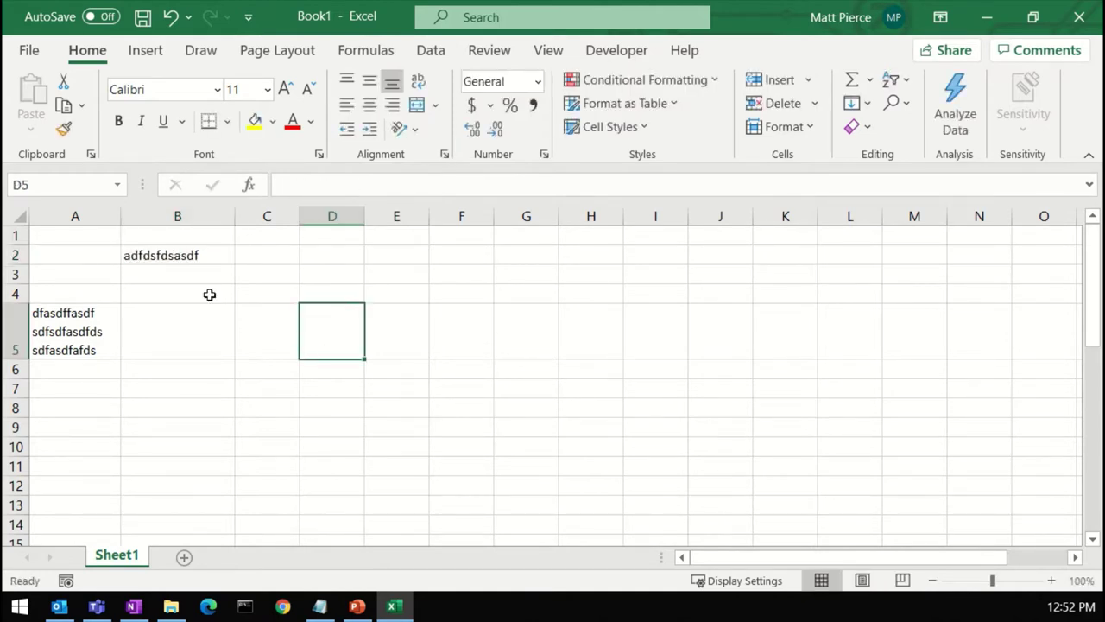
left_click(188, 256)
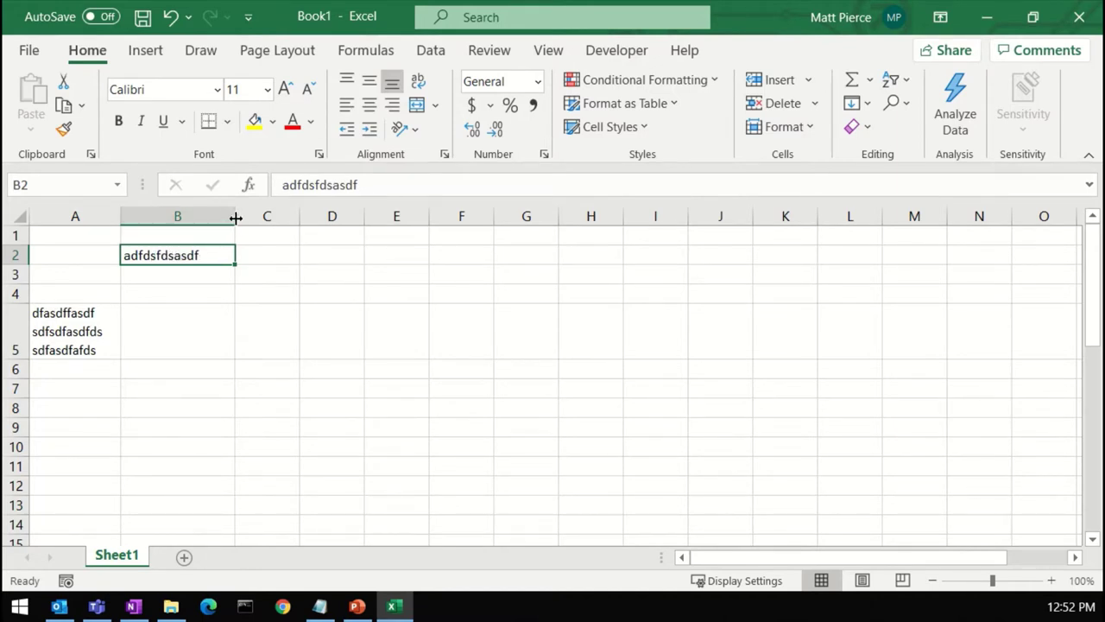
Step: Stretch row 5 then autofit it back, and autofit column B to its text
left_click_drag(17, 359, 17, 398)
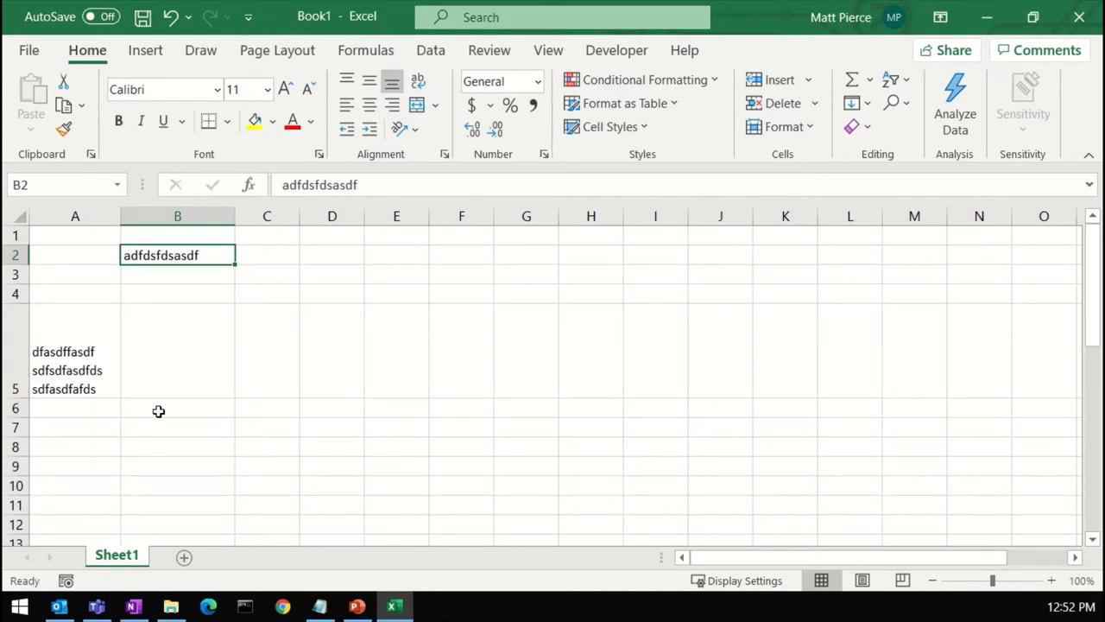
left_click(15, 301)
left_click(13, 386)
double_click(26, 398)
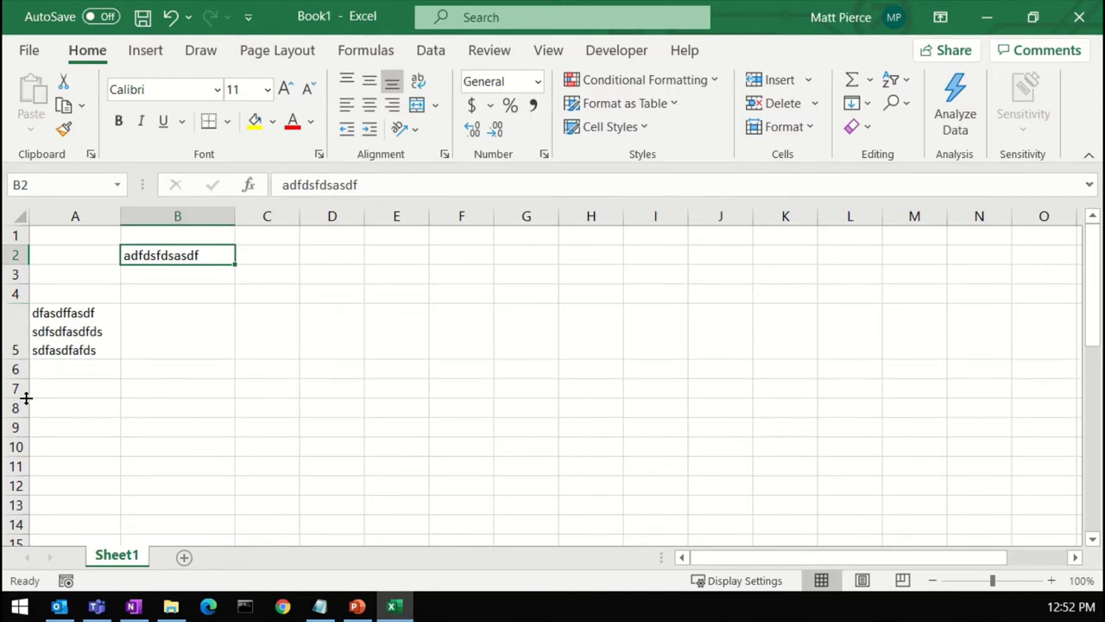
double_click(232, 217)
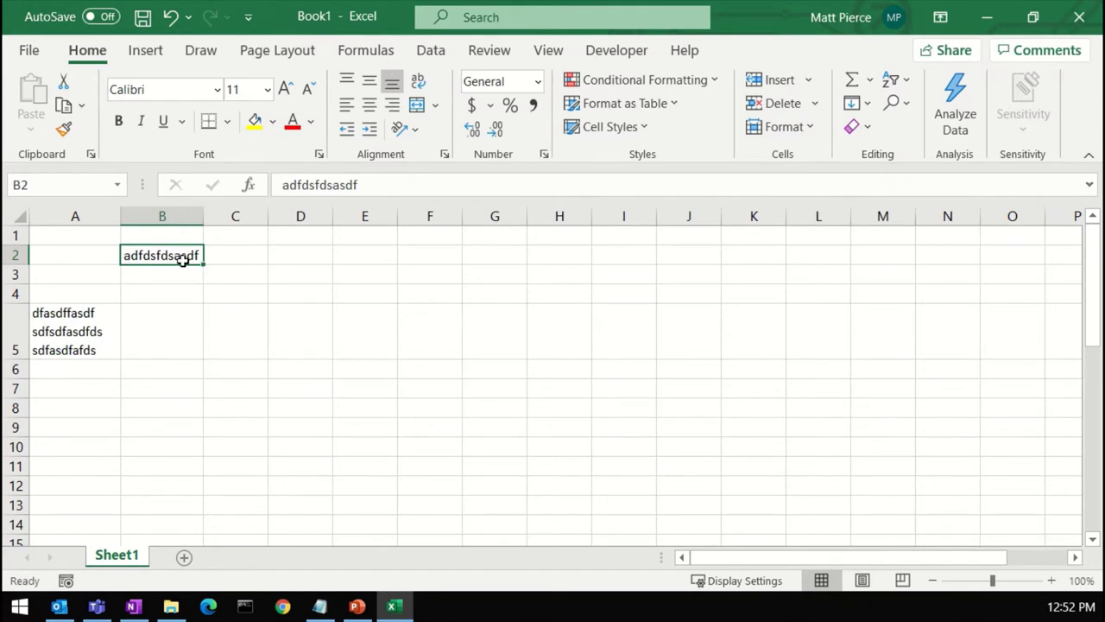
Step: Append 'asdfasd fsdafasf asdf asdf asdfsadfasdf s' to B2 and autofit column B to fit it
left_click(371, 185)
type("asdfasd fsda")
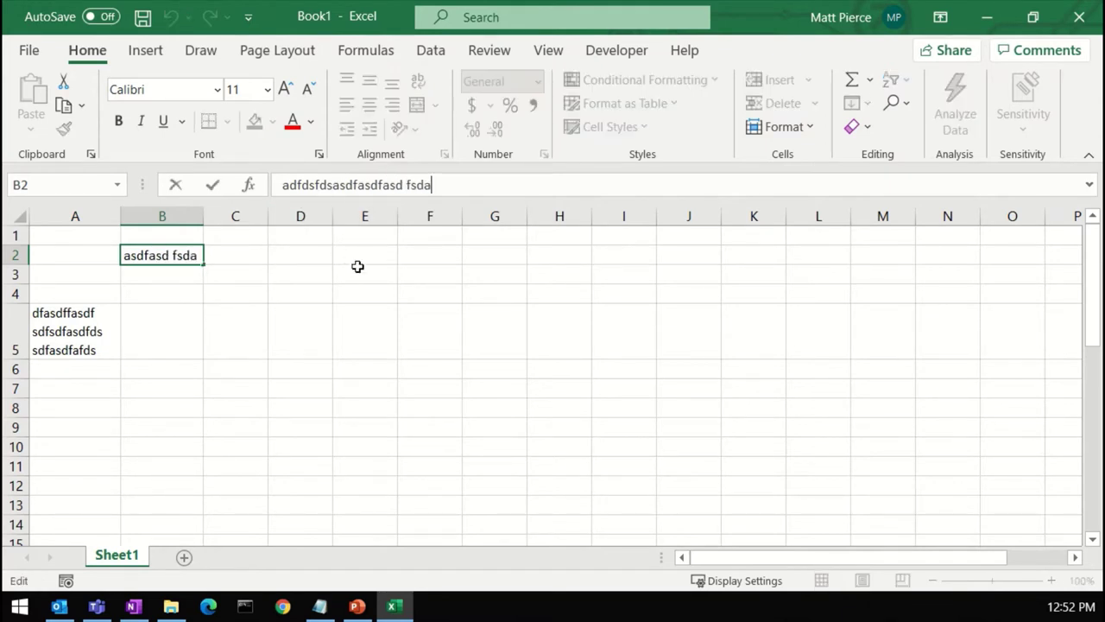
type("fasf asdf asdf asdfsadfasdf s")
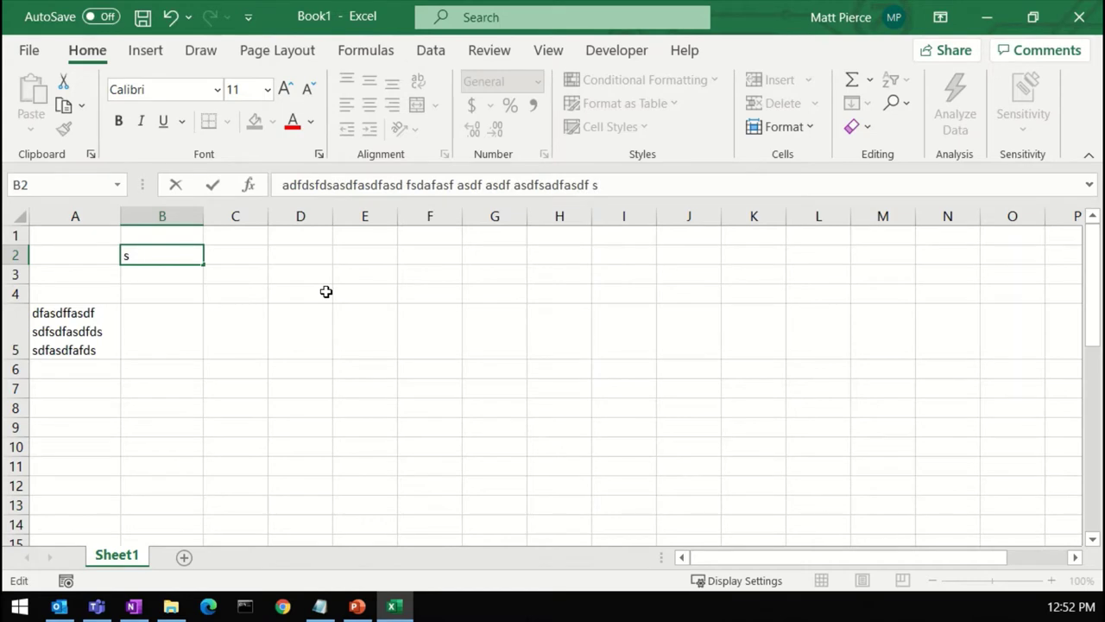
key("Return")
key("Up")
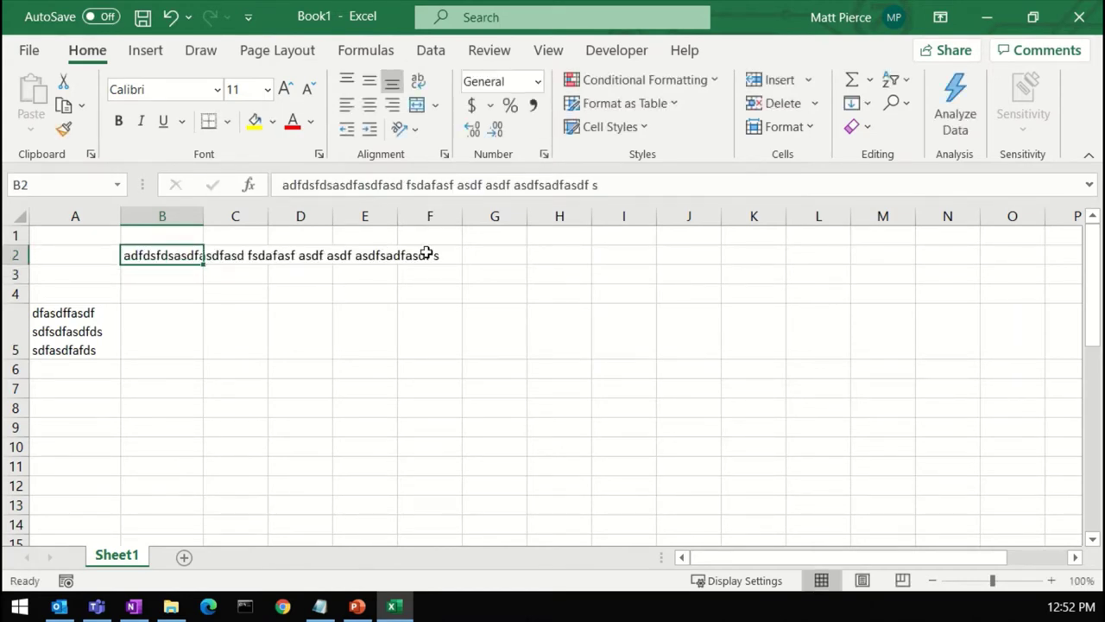
double_click(203, 218)
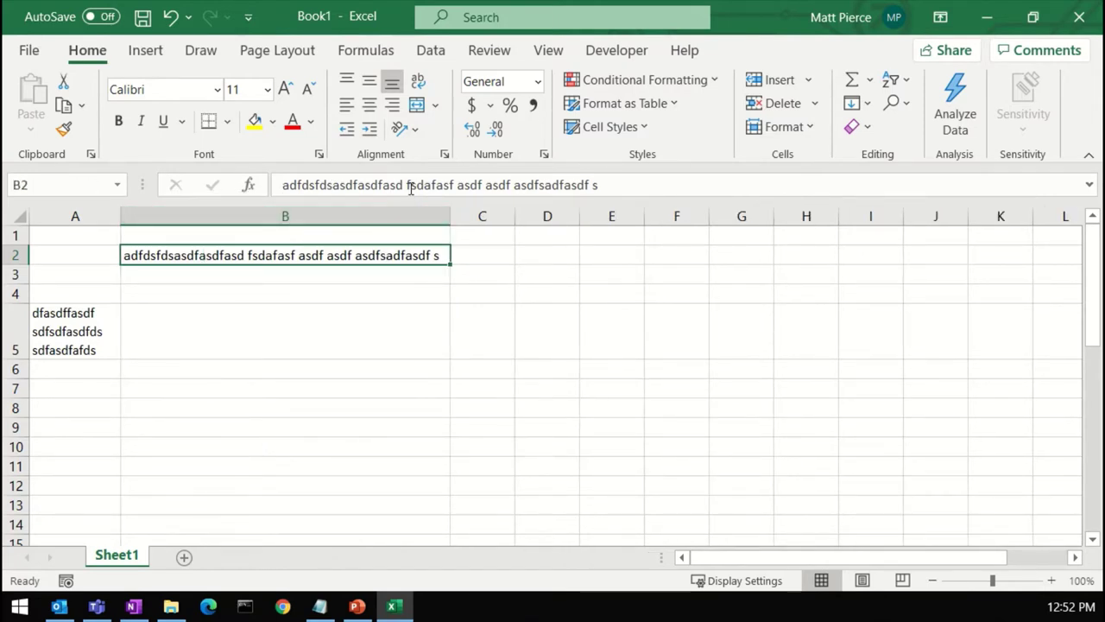
left_click_drag(411, 188, 598, 186)
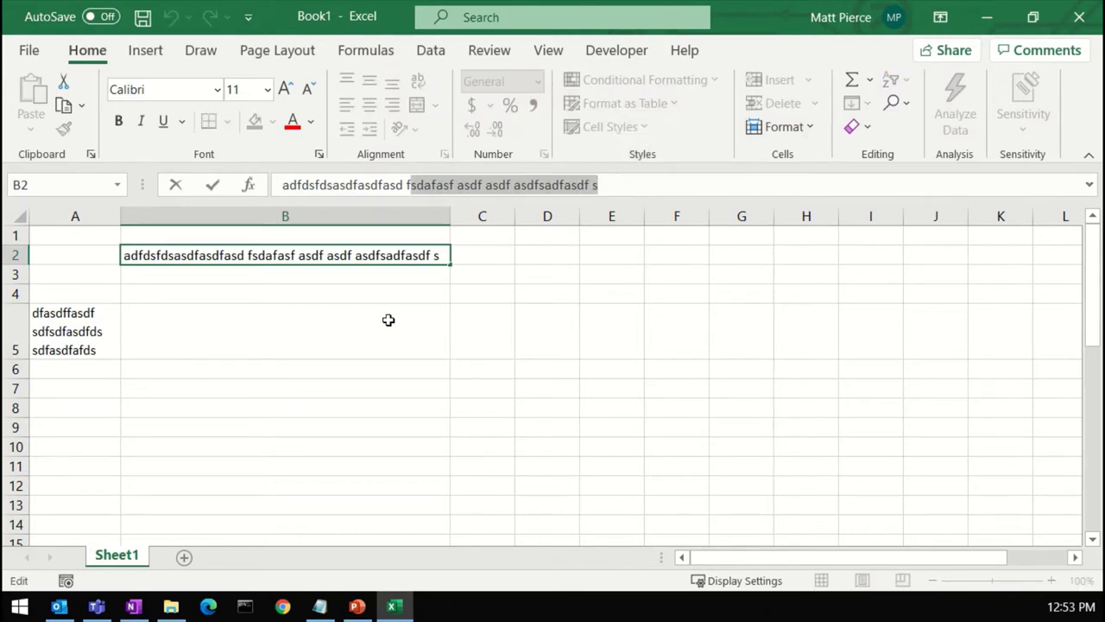
Step: Enter 'fsdf asdafsdfasf asf' in C2 and copy it into D2, E2 and F2
left_click(471, 261)
type("fsdf asdafsdfasf asf")
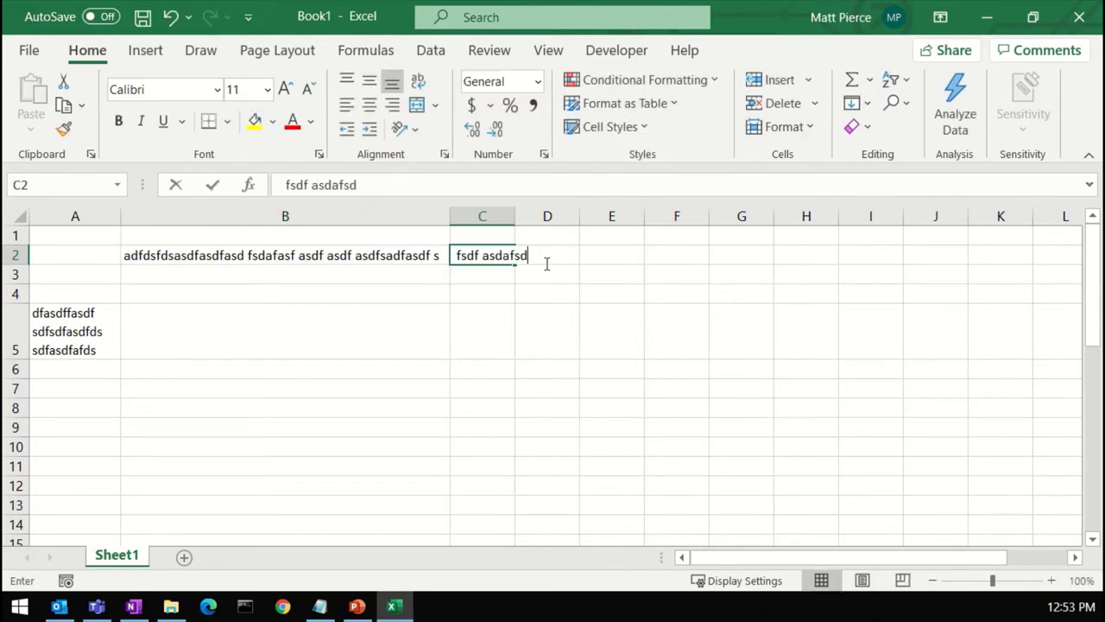
left_click(591, 262)
key("Left")
key("Left")
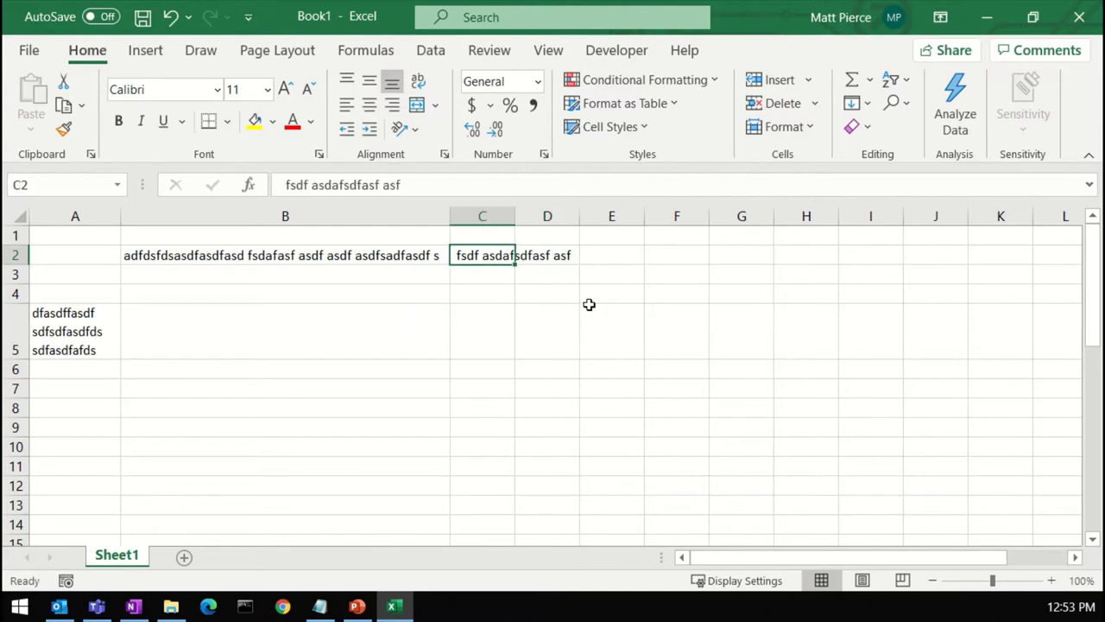
key("ctrl+c")
key("Right")
key("ctrl+v")
key("Right")
key("ctrl+v")
key("Right")
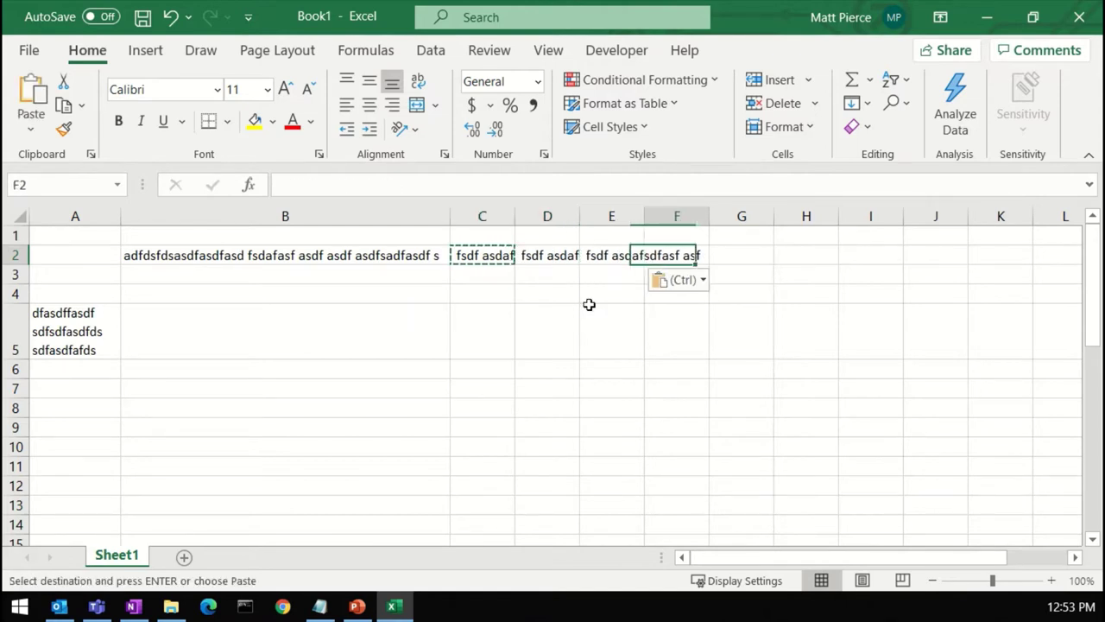
key("ctrl+v")
key("Down")
key("Down")
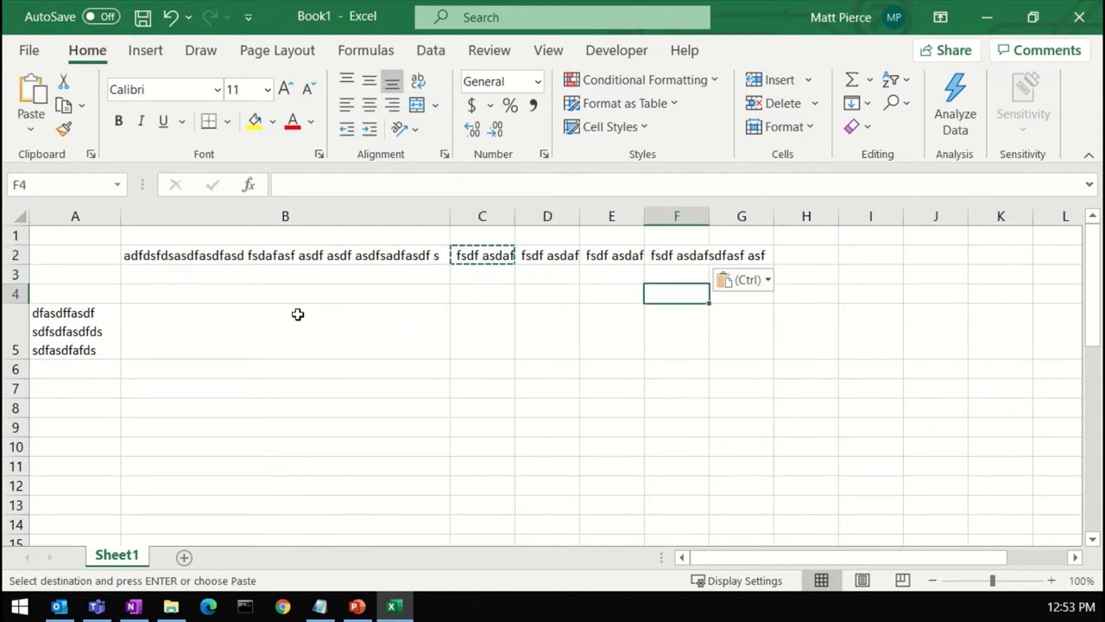
Step: Select the whole sheet and autofit all columns to their contents
key("ctrl+a")
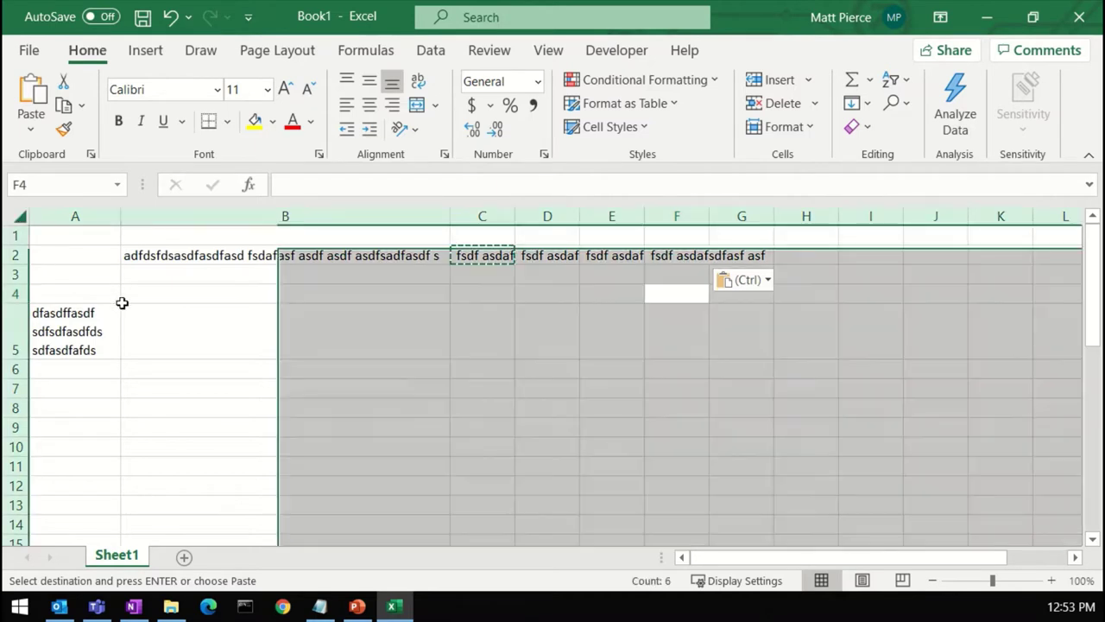
left_click(17, 217)
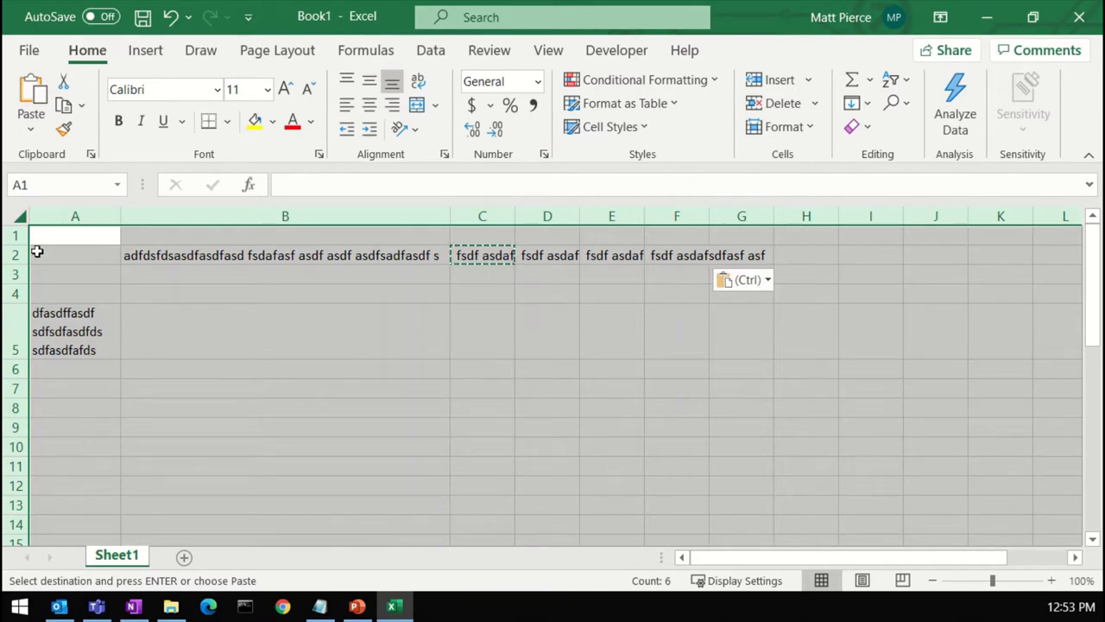
left_click(19, 218)
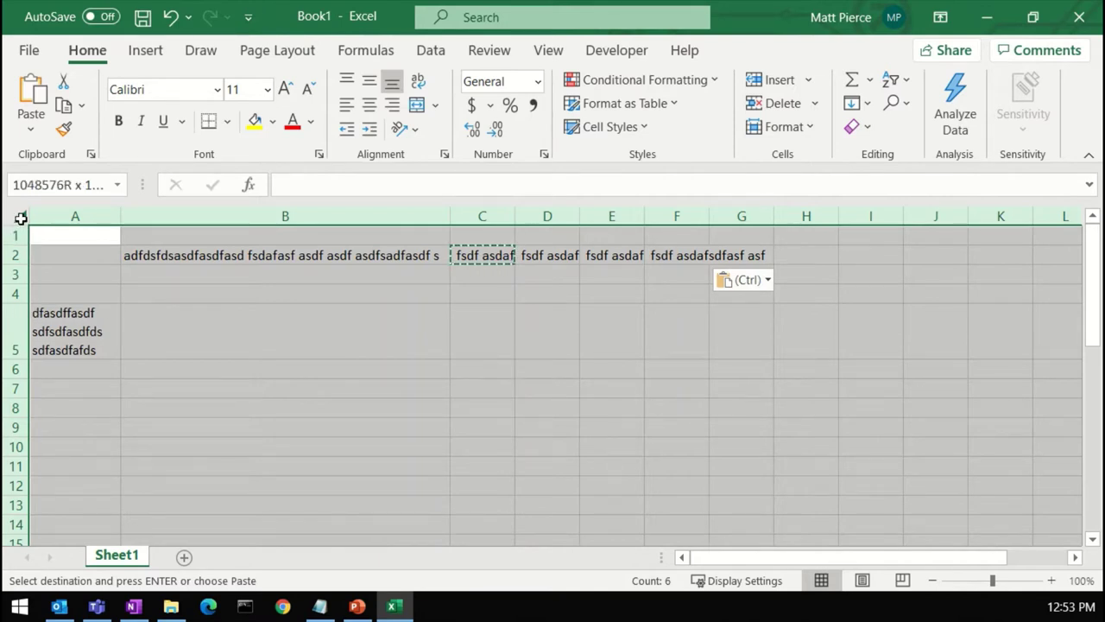
double_click(450, 221)
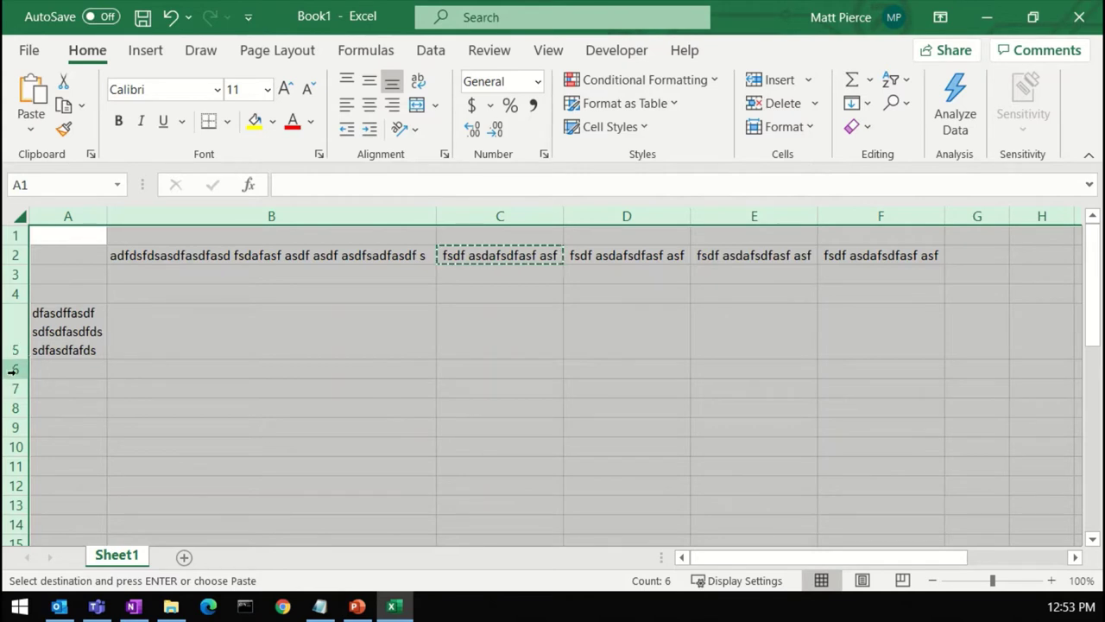
left_click(207, 348)
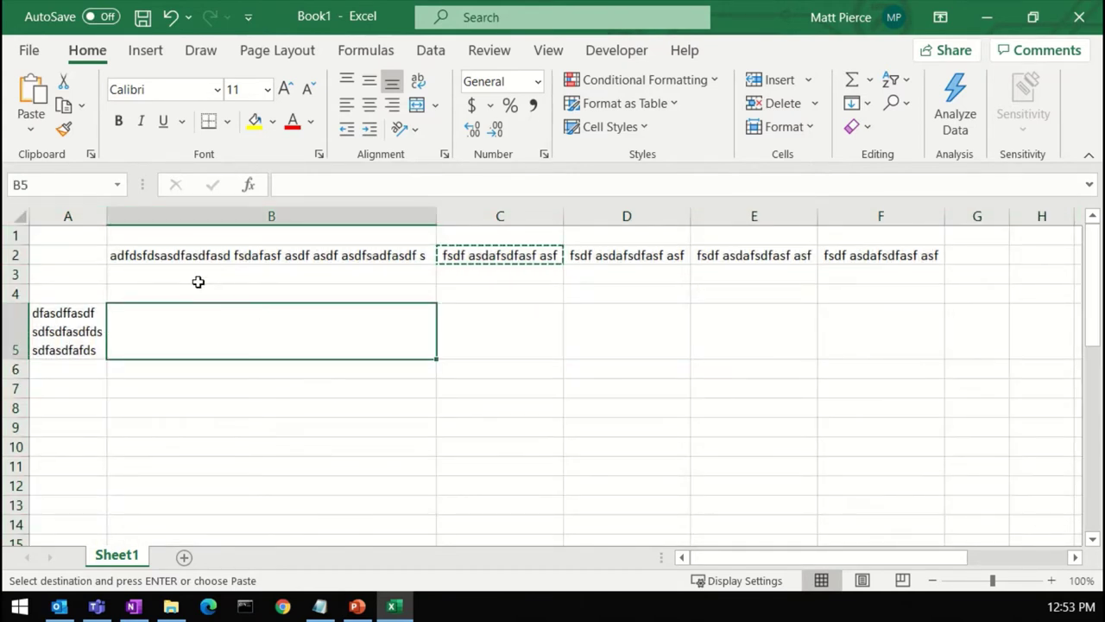
Step: Select the whole sheet, narrow all columns and squash all rows to 7.20 high
left_click(19, 221)
left_click_drag(434, 224, 149, 223)
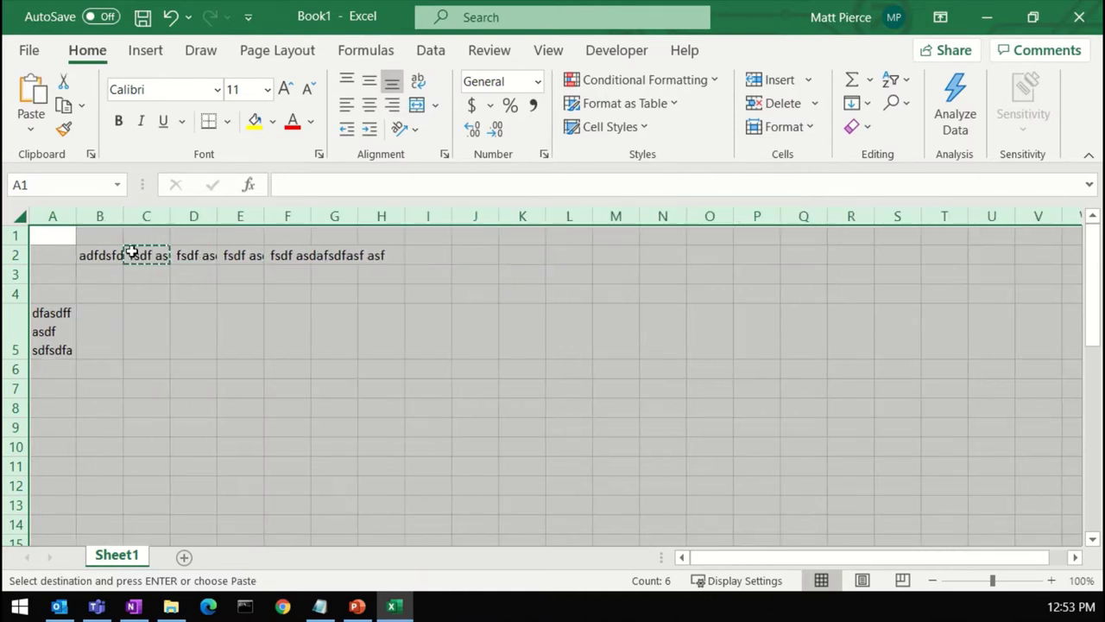
left_click_drag(17, 358, 15, 306)
left_click_drag(123, 213, 105, 214)
left_click(214, 382)
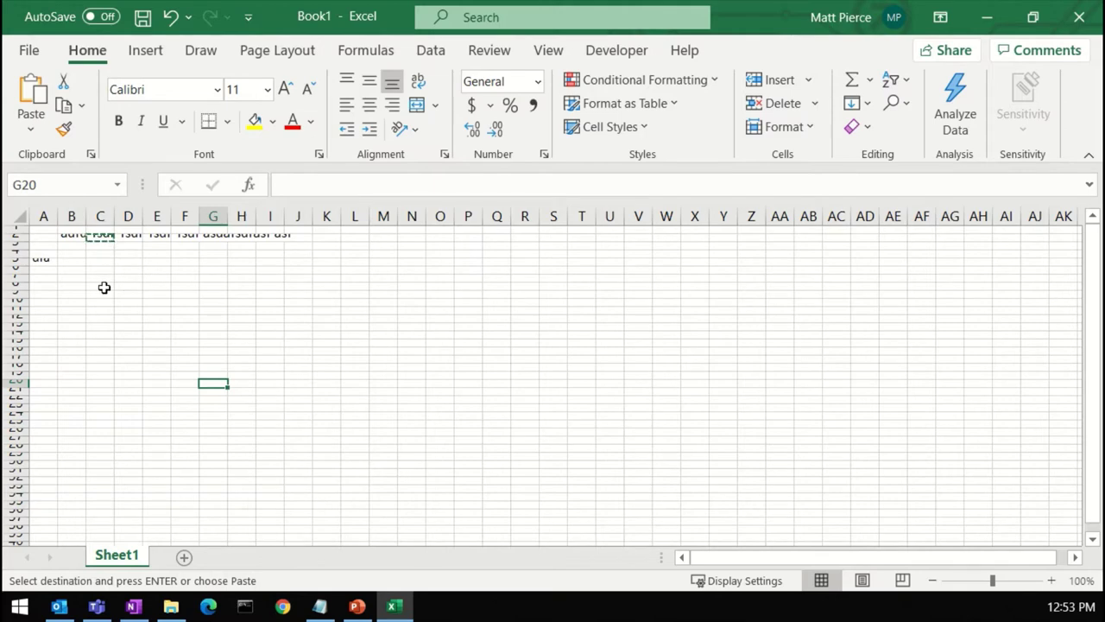
Step: Select the whole sheet and autofit every column width and row height to its contents
left_click(18, 219)
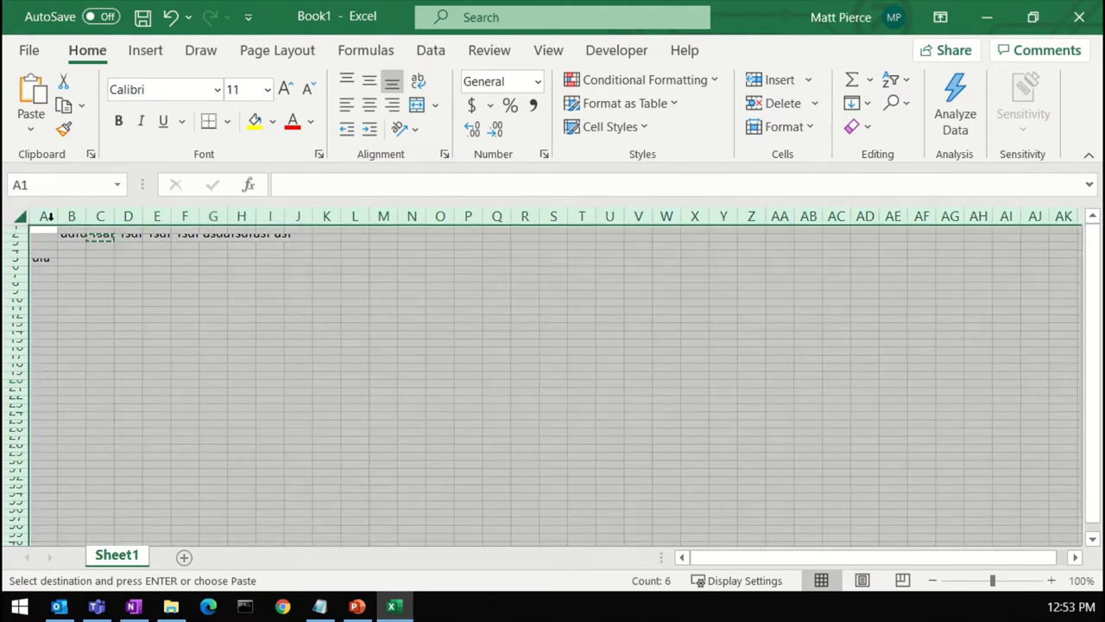
double_click(58, 216)
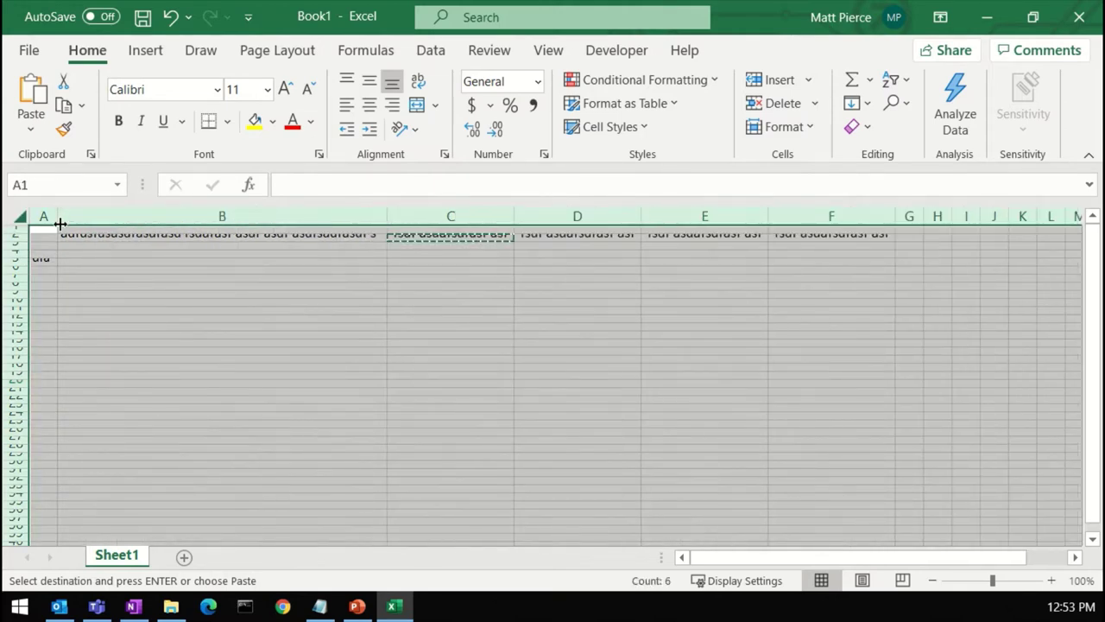
double_click(17, 239)
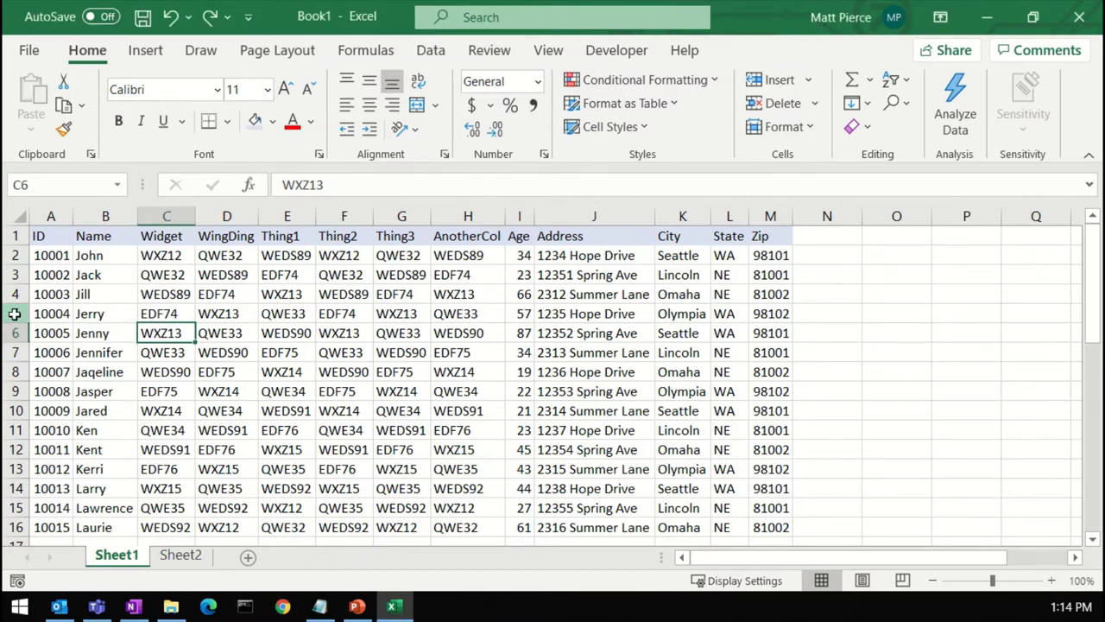
Step: Insert a blank row above record 10004 at row 5
left_click(13, 313)
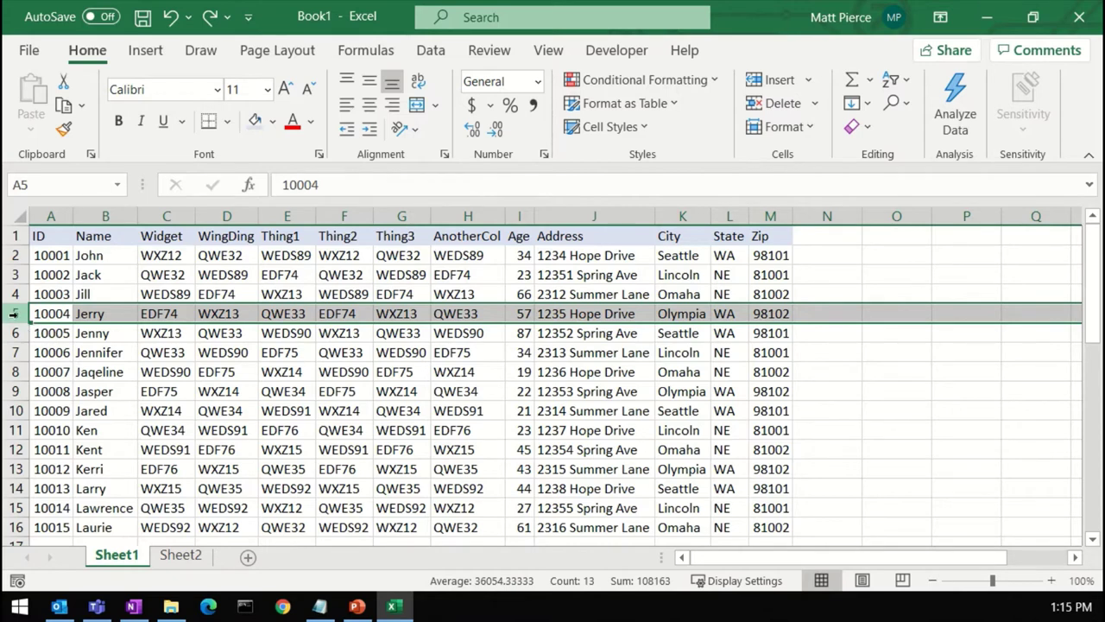
right_click(13, 313)
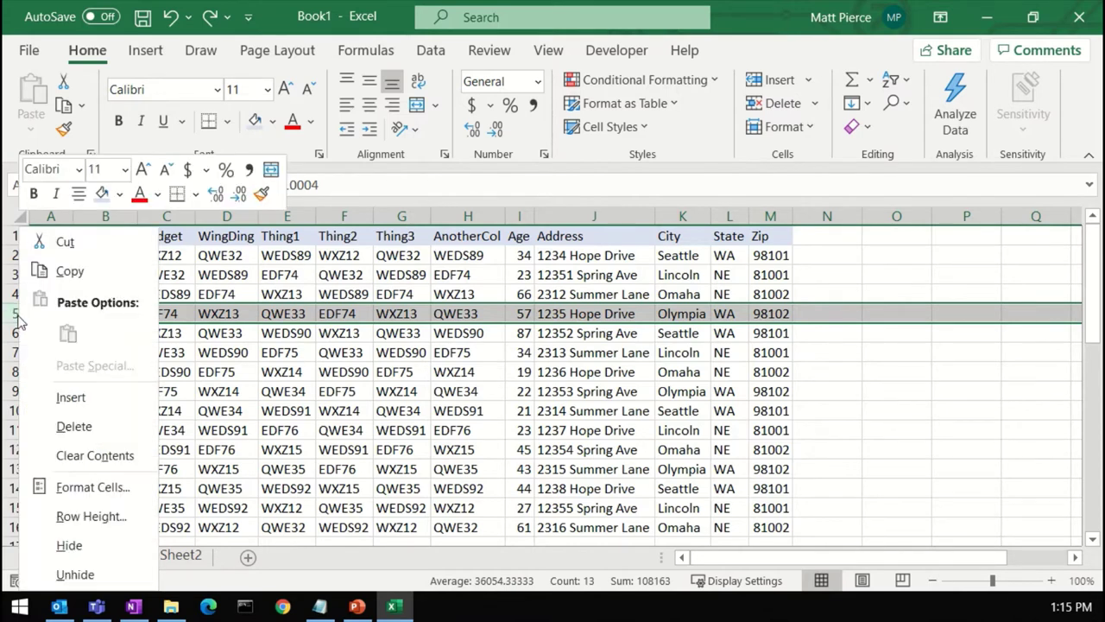
left_click(72, 400)
left_click(178, 354)
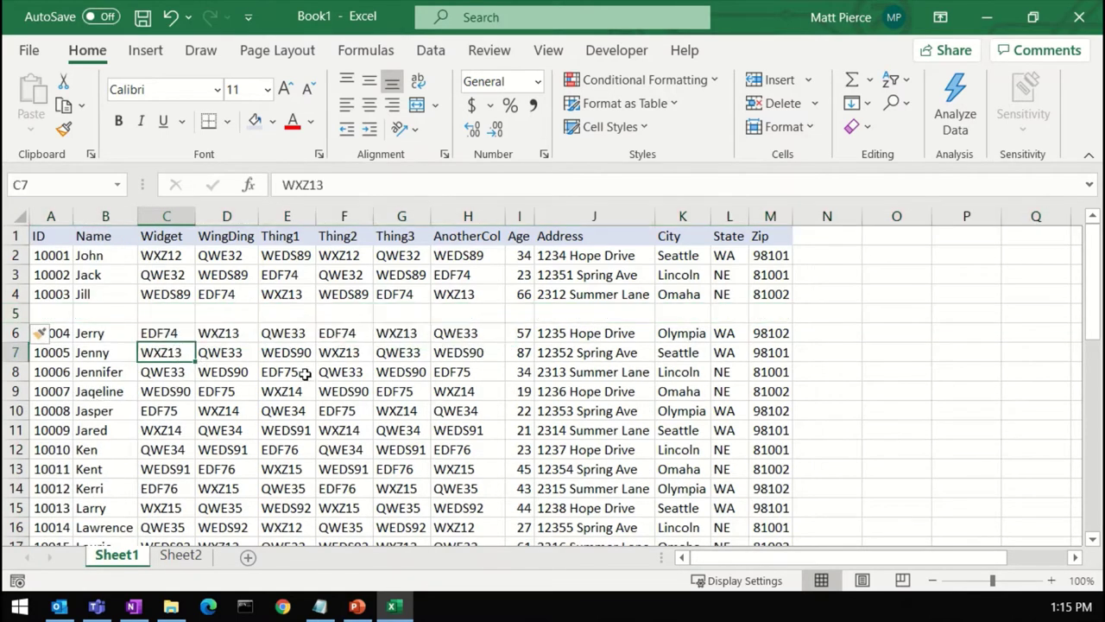
left_click(884, 450)
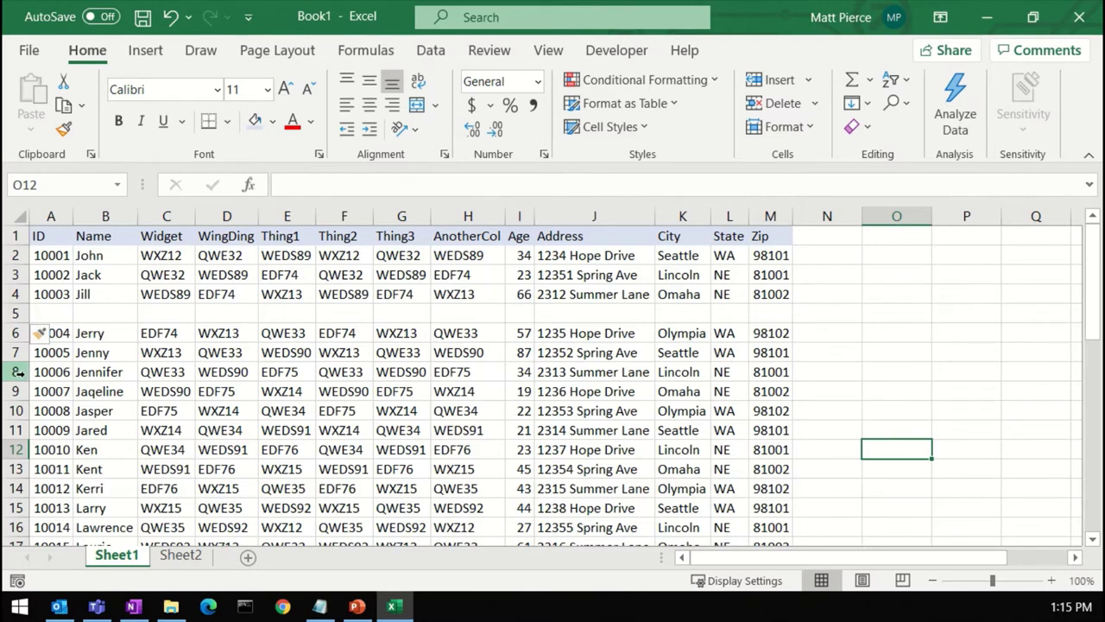
Step: Insert three blank rows 8–10 above record 10006
mouse_move(16, 371)
left_mouse_down()
mouse_move(24, 410)
mouse_move(16, 372)
left_mouse_up()
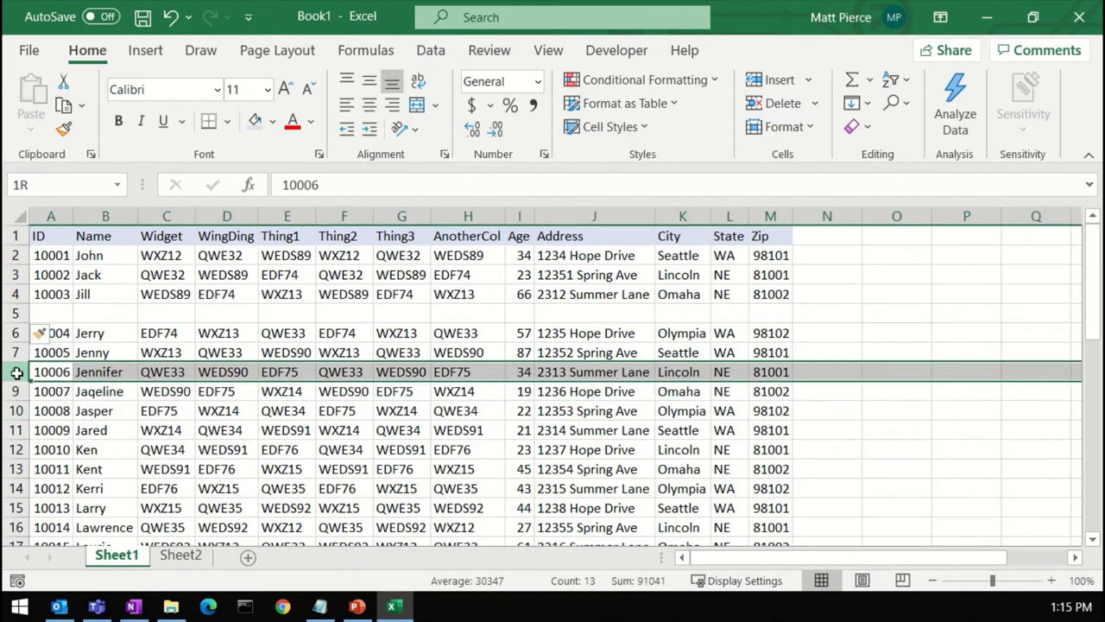
left_click_drag(18, 372, 17, 410)
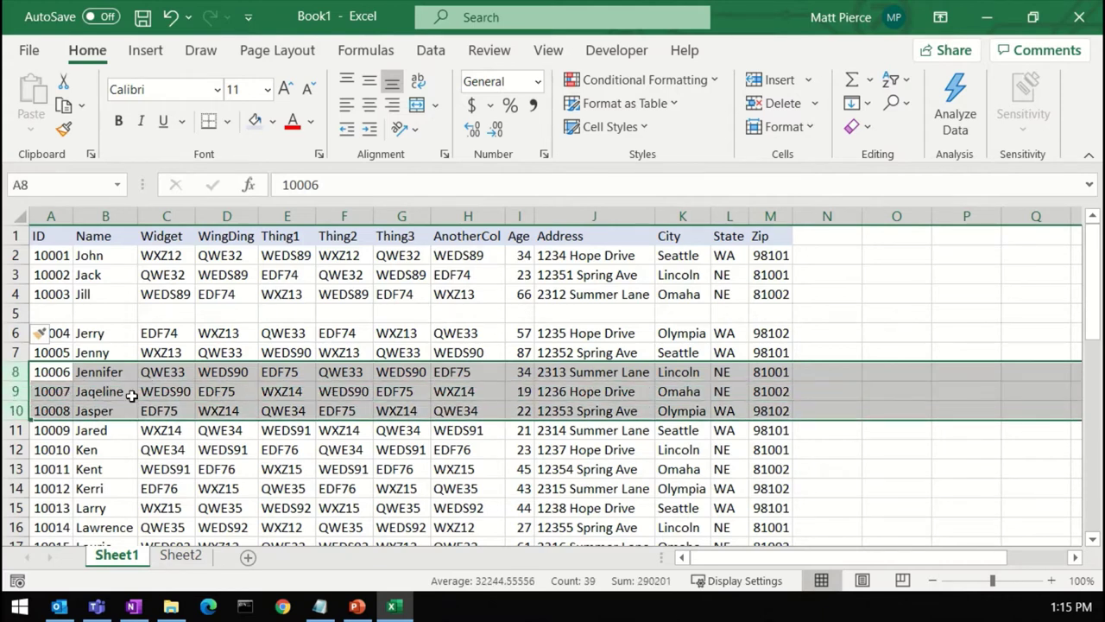
right_click(15, 391)
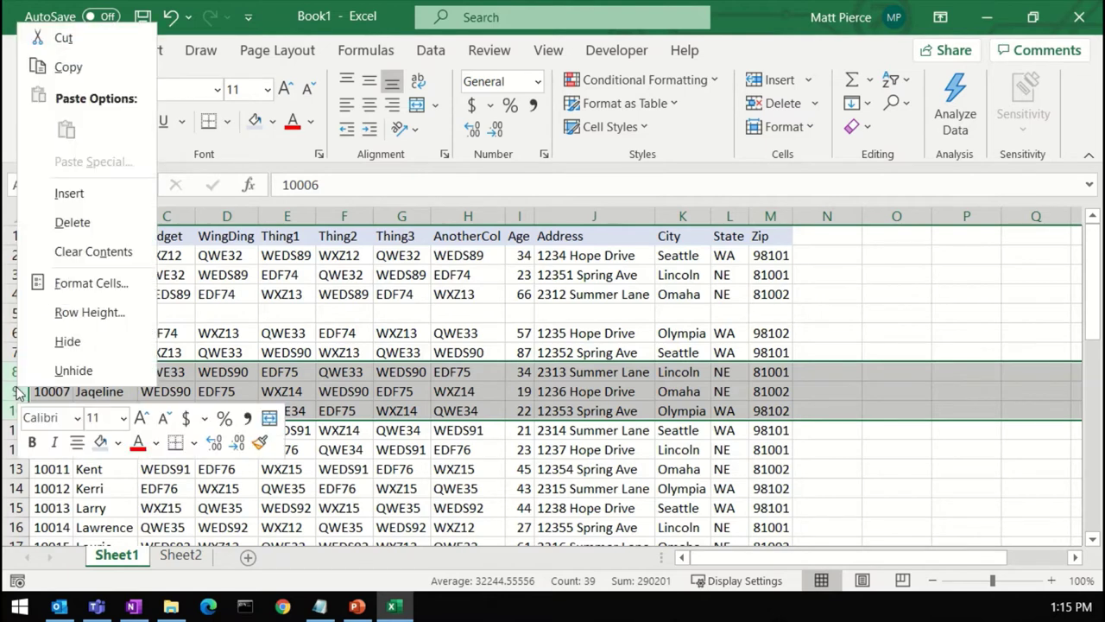
key("Escape")
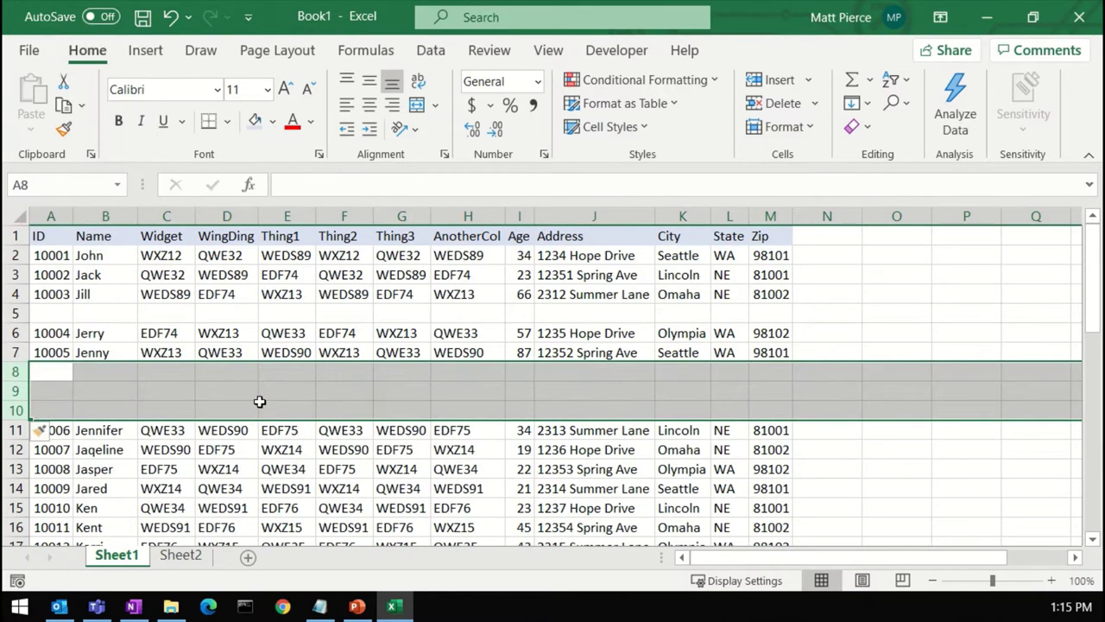
left_click(261, 404)
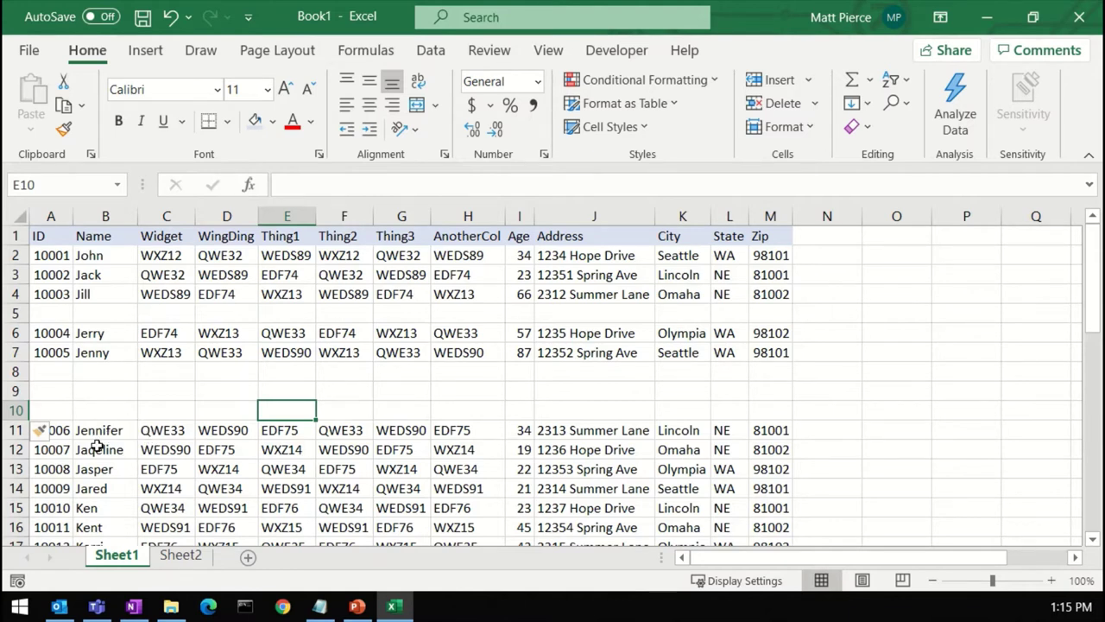
Step: Insert a blank column E before Thing1
right_click(288, 215)
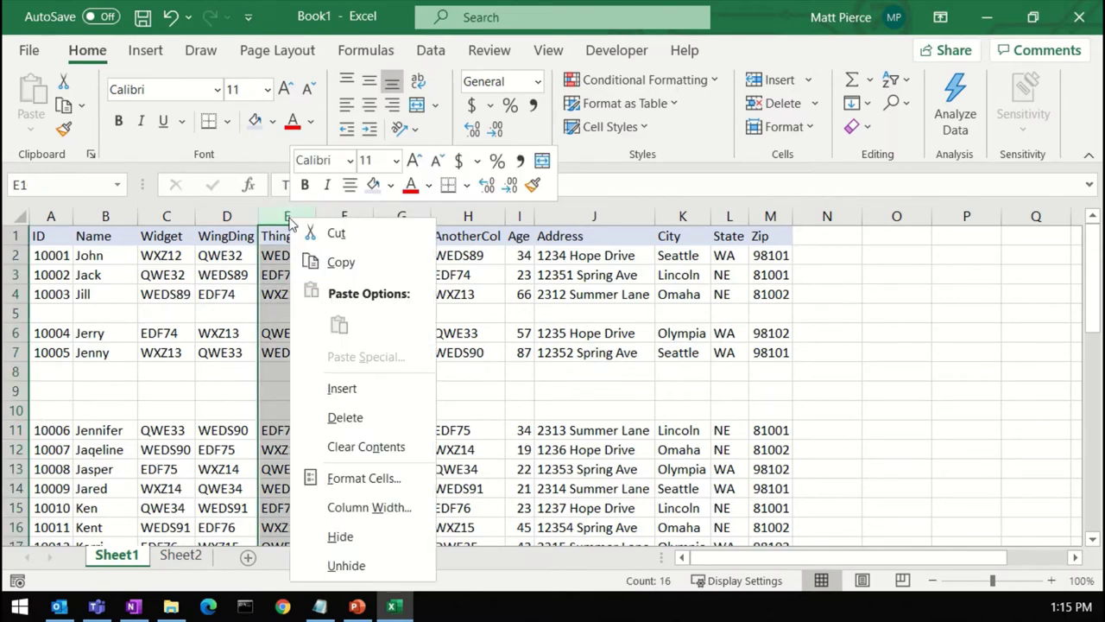
right_click(281, 224)
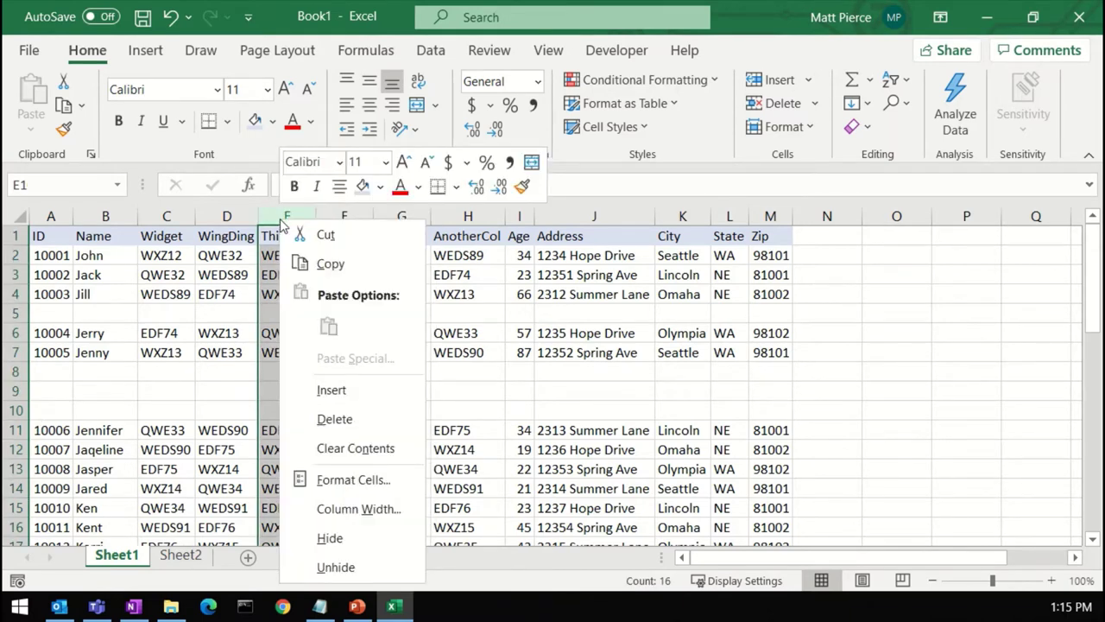
left_click(467, 224)
left_click(467, 217)
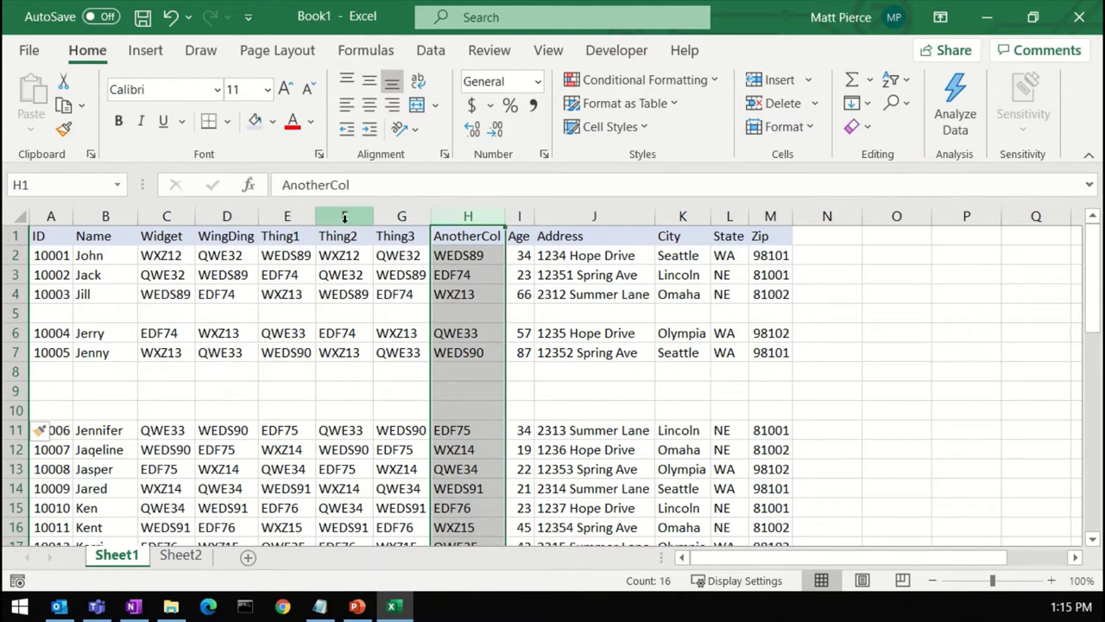
left_click(275, 228)
left_click(291, 216)
right_click(295, 221)
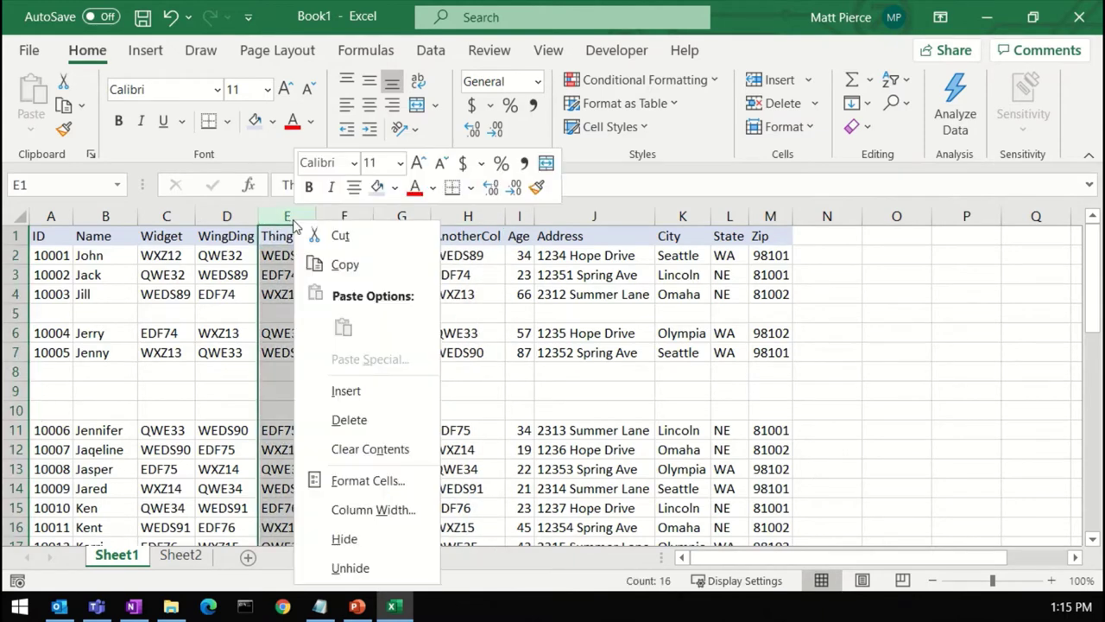
left_click(343, 393)
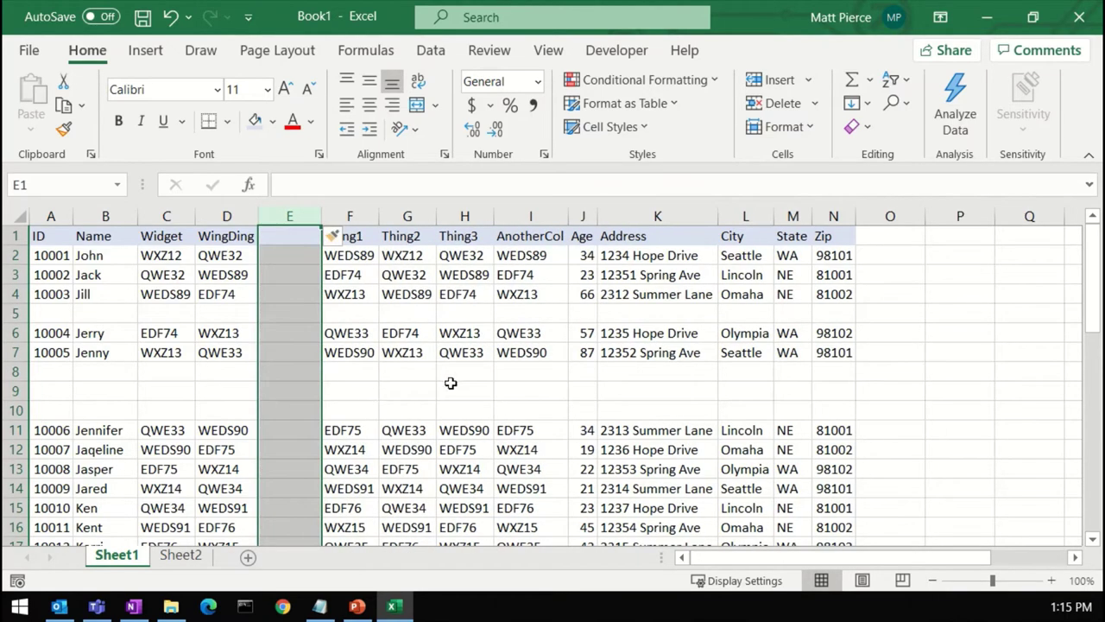
Step: Insert three blank columns H through J before Thing3
left_click_drag(464, 217, 576, 227)
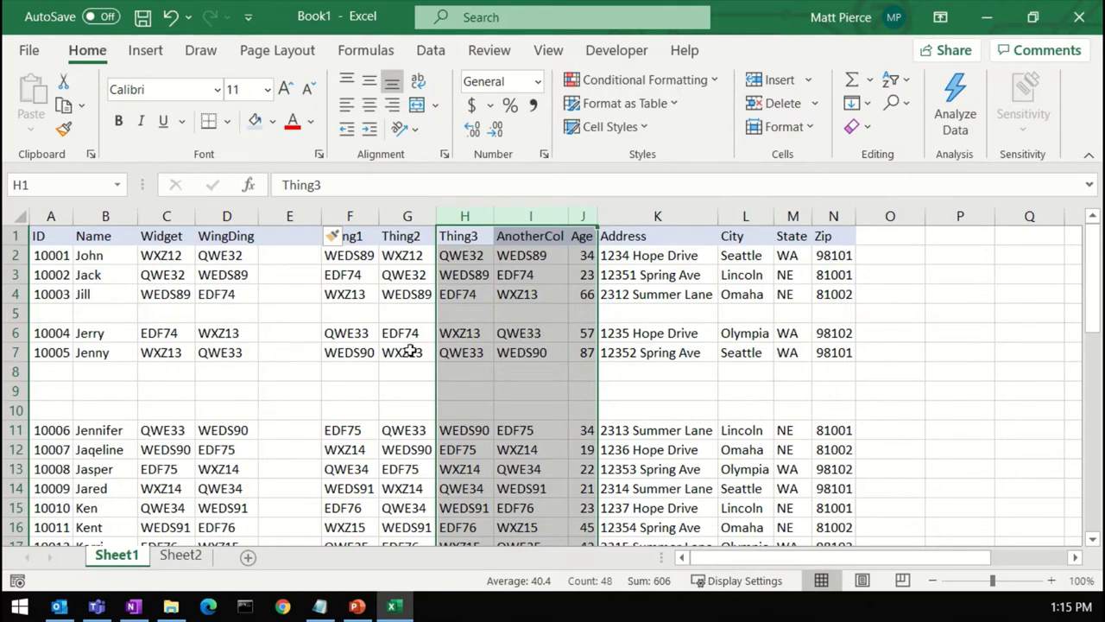
right_click(510, 296)
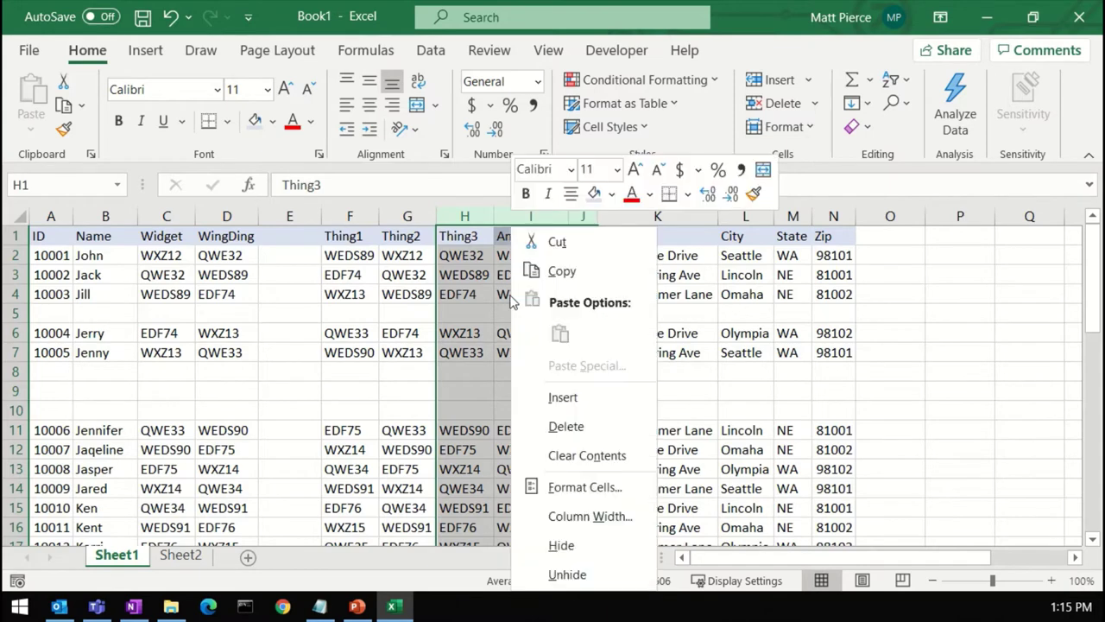
left_click(574, 397)
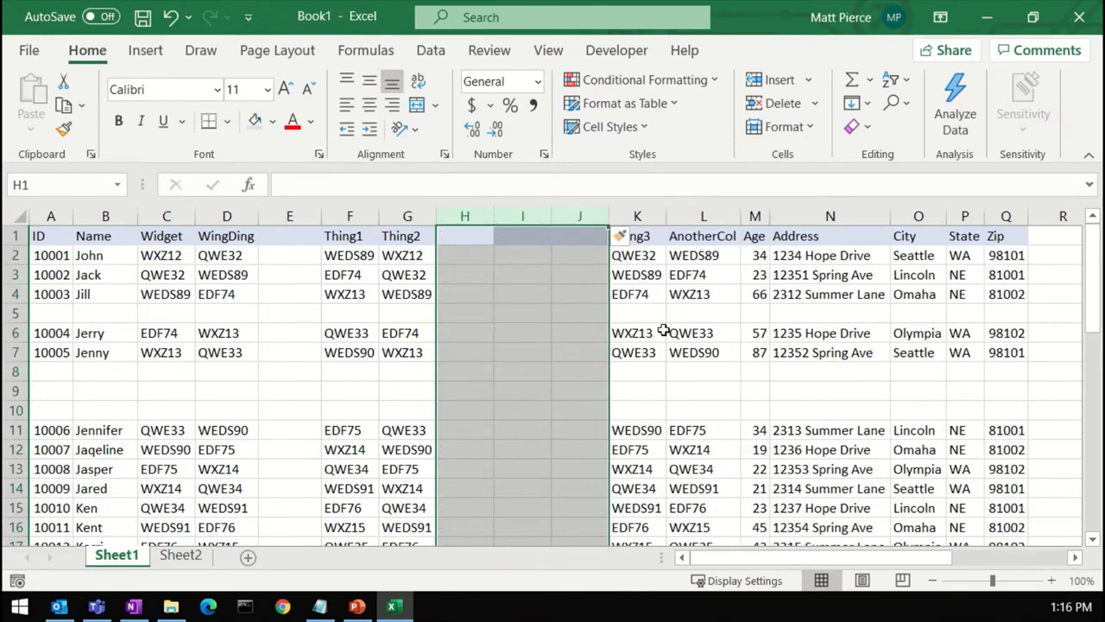
left_click(641, 332)
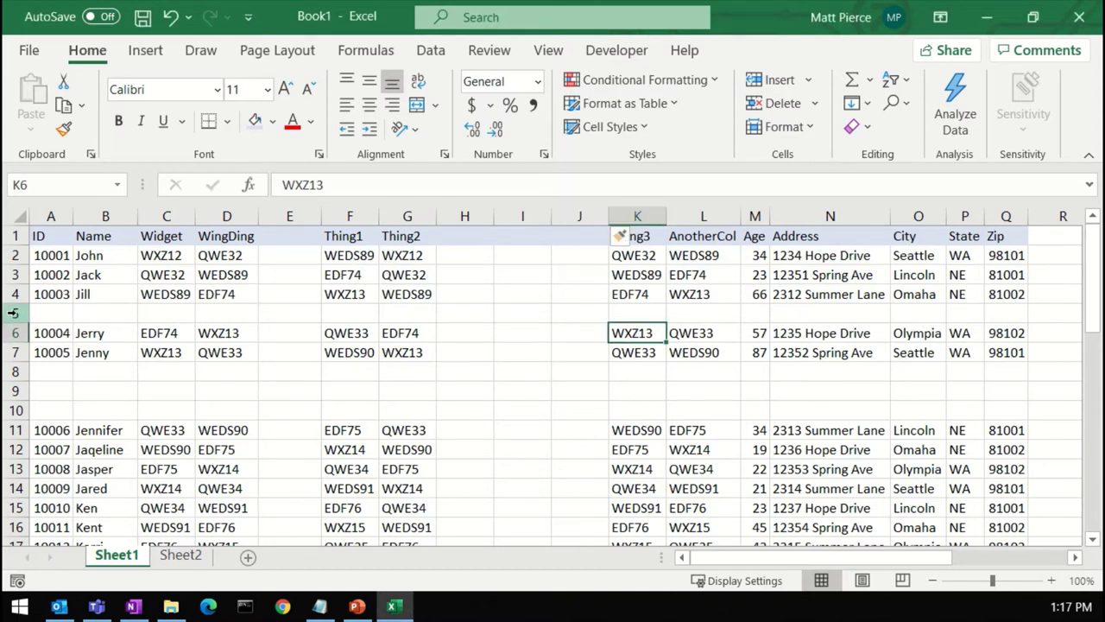
Step: Delete the empty row 5 and the empty rows 7 to 9
left_click(13, 313)
right_click(13, 313)
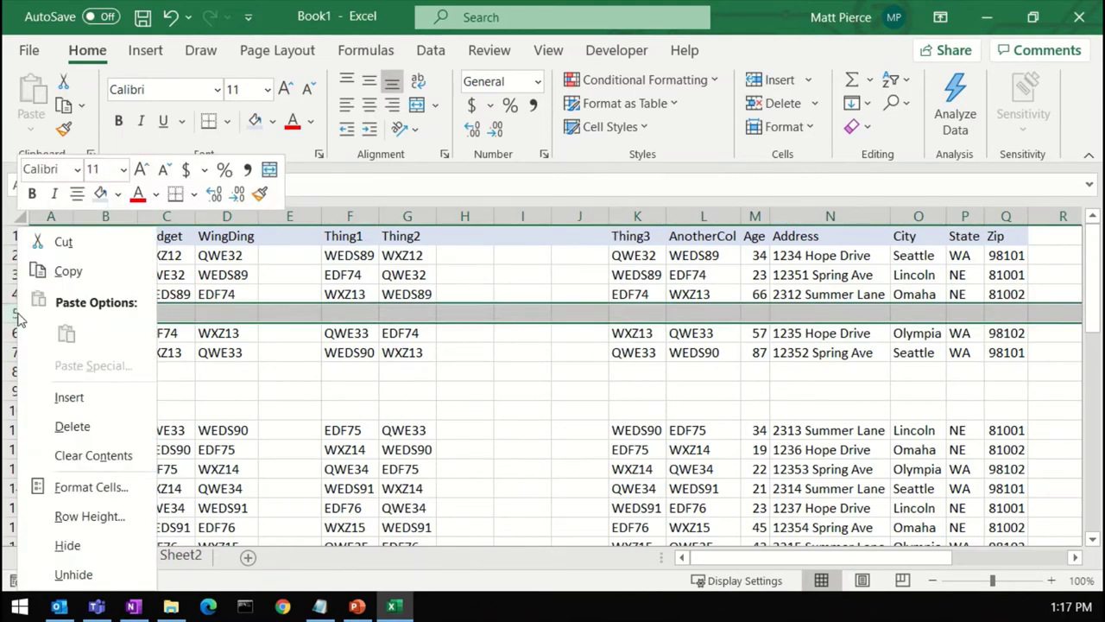
left_click(116, 429)
left_click(16, 351)
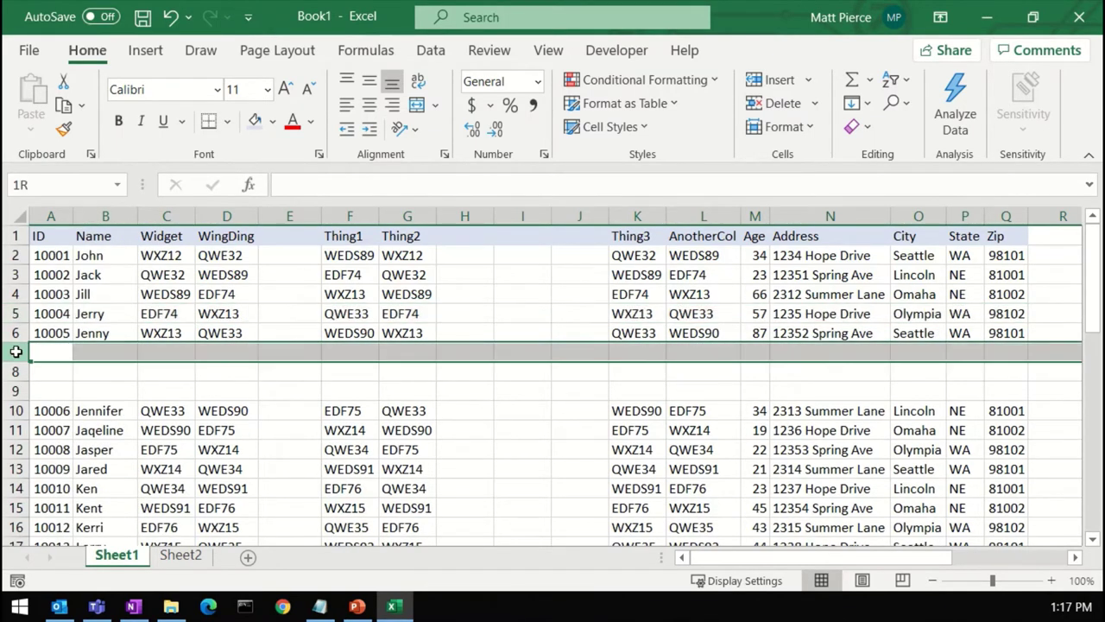
left_click_drag(15, 351, 22, 391)
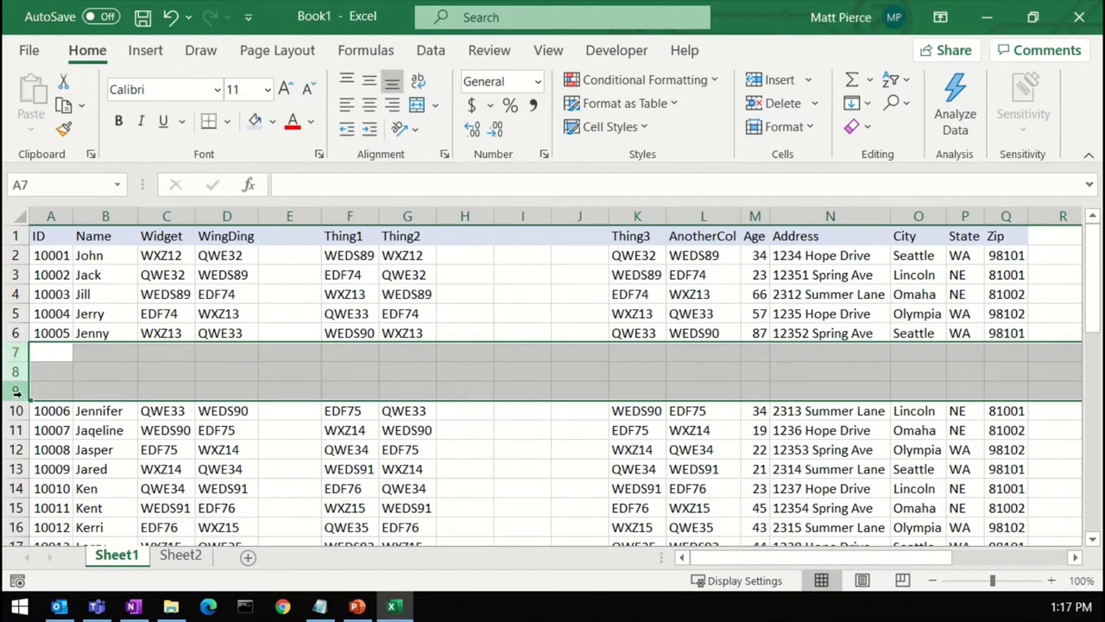
right_click(18, 380)
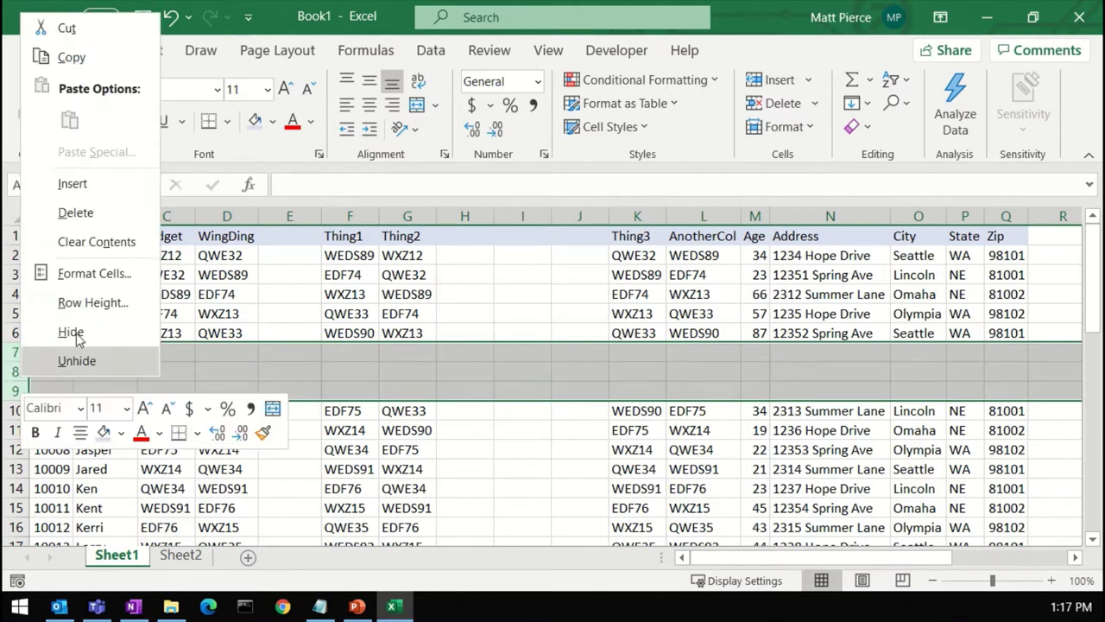
left_click(117, 214)
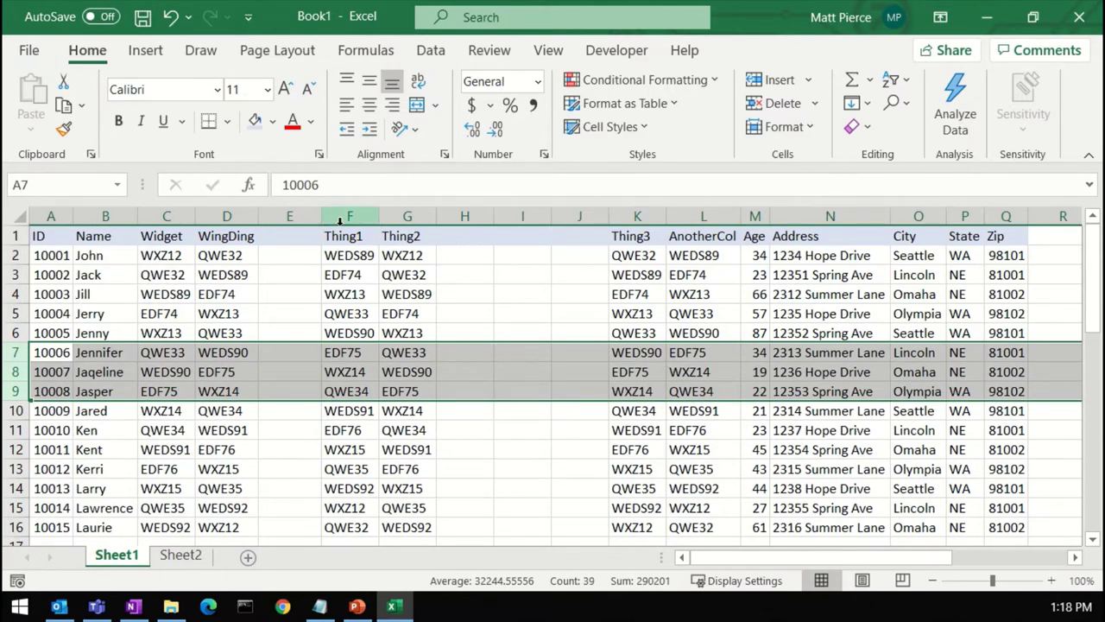
Step: Delete the empty column E and the empty columns G through I
left_click(290, 211)
right_click(290, 218)
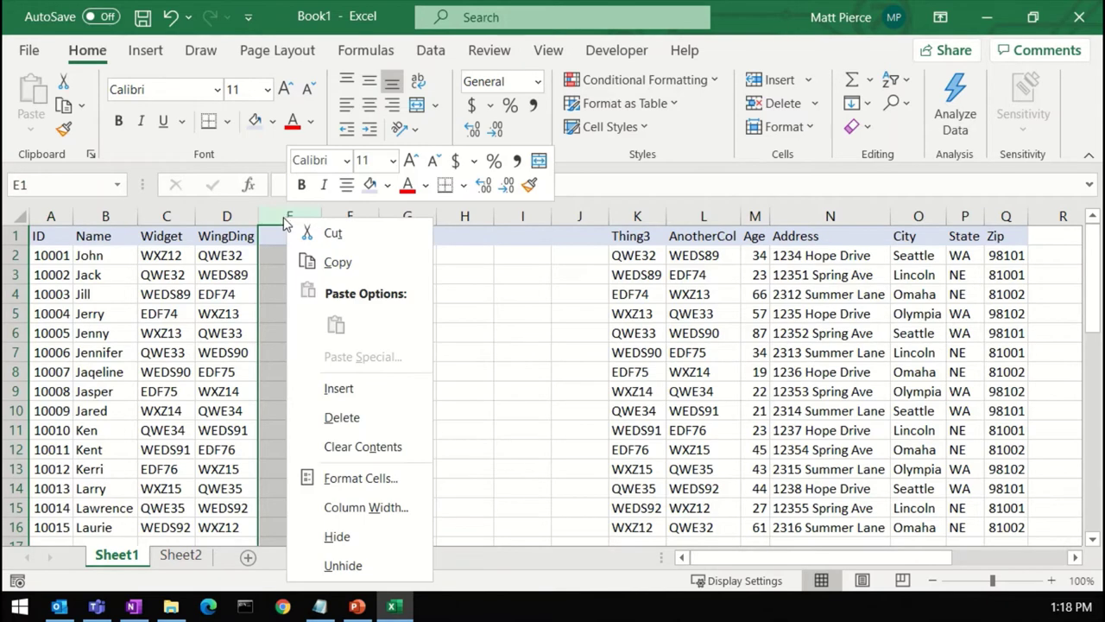
left_click(350, 424)
left_click(398, 215)
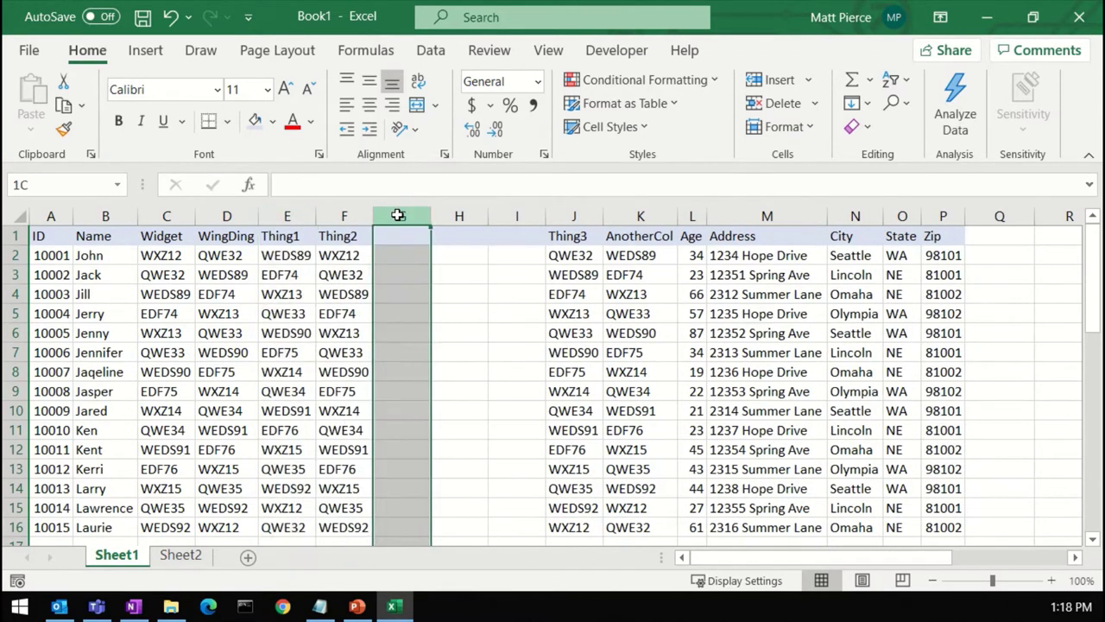
left_click_drag(398, 215, 504, 234)
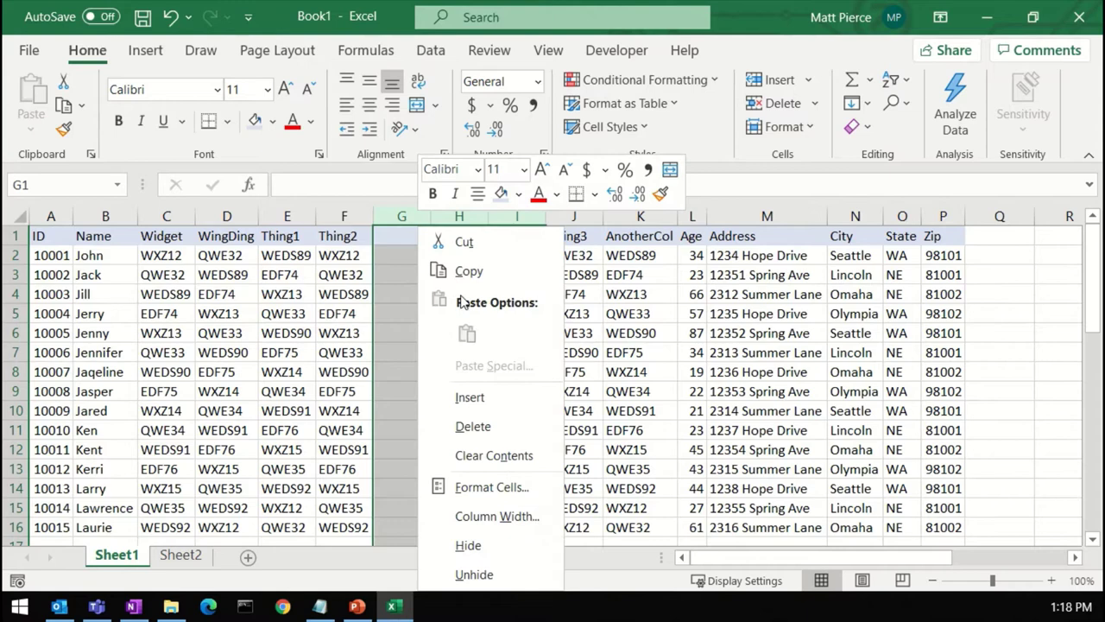
left_click(473, 426)
left_click(825, 322)
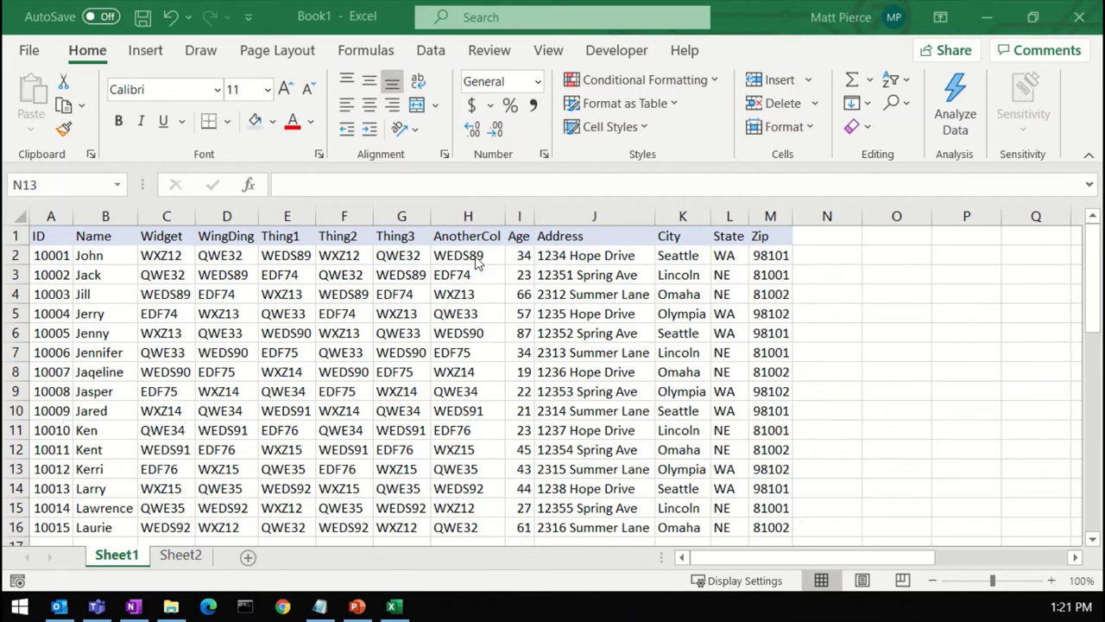
left_click(464, 215)
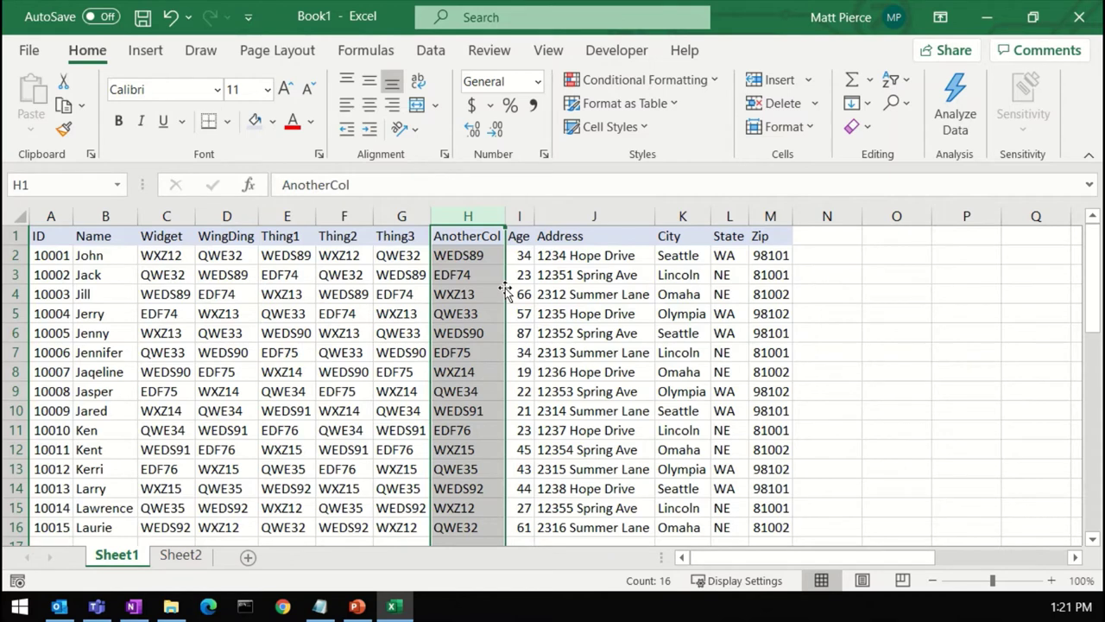
left_click_drag(505, 290, 889, 320)
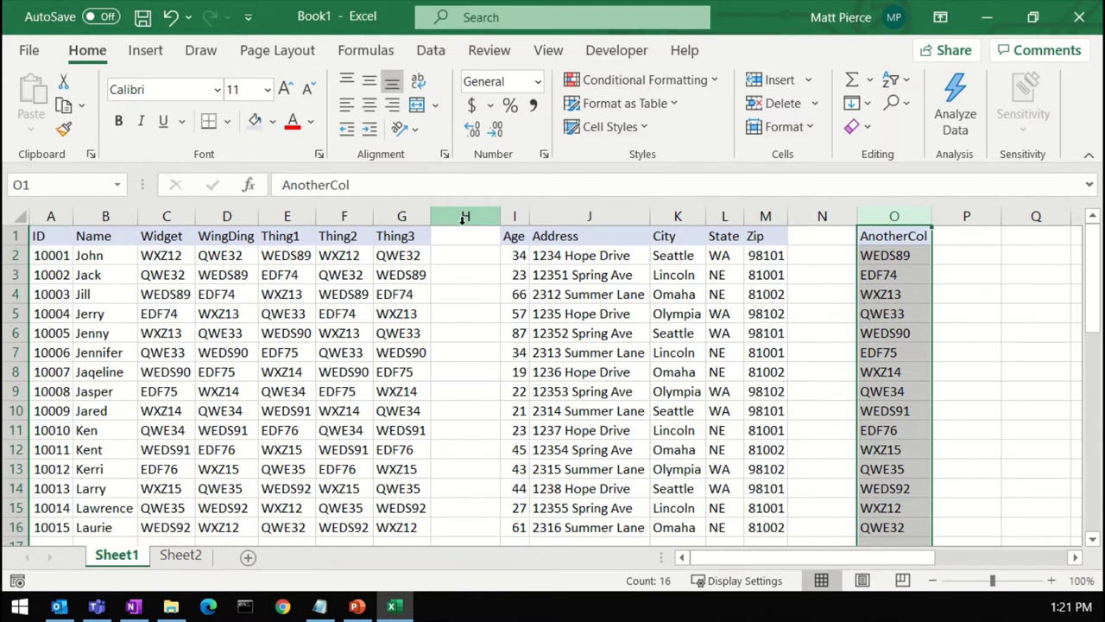
left_click_drag(466, 261, 484, 386)
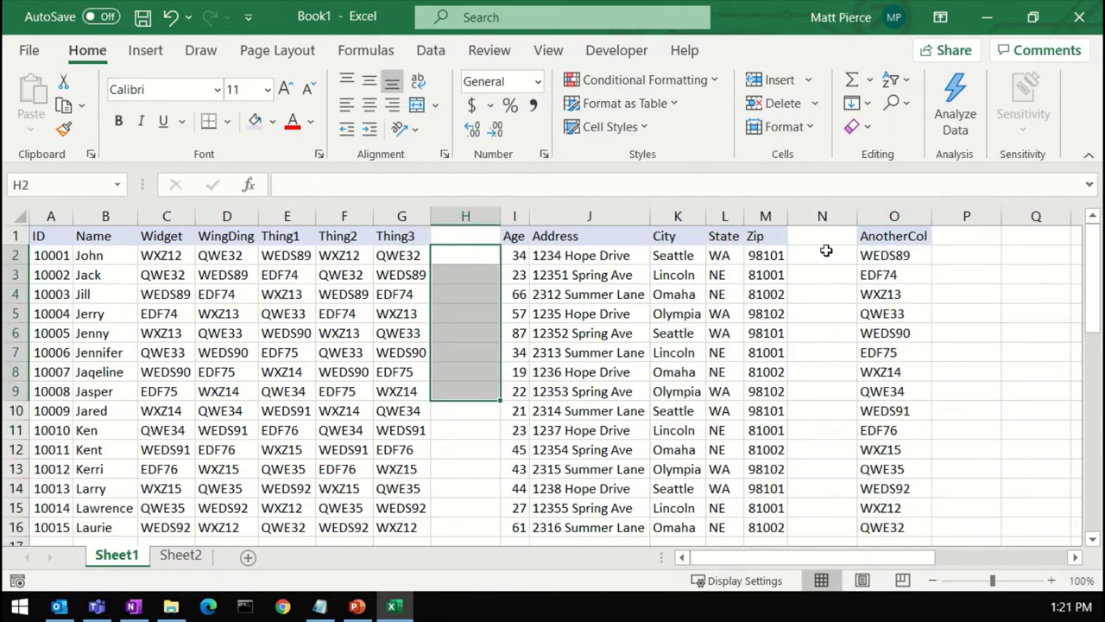
left_click(841, 329)
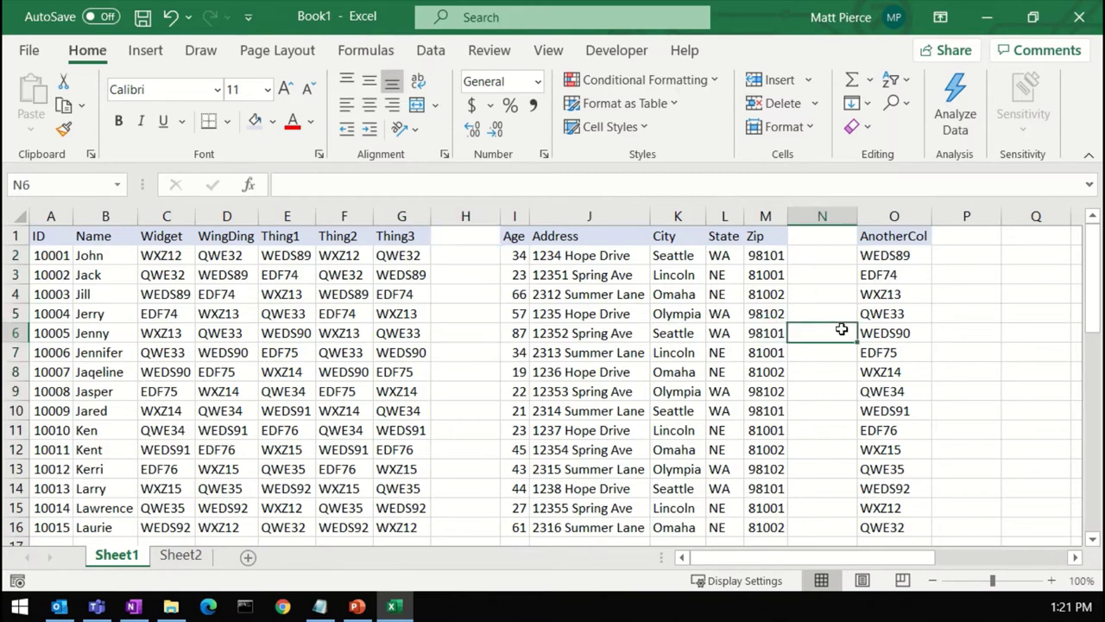
key("ctrl+z")
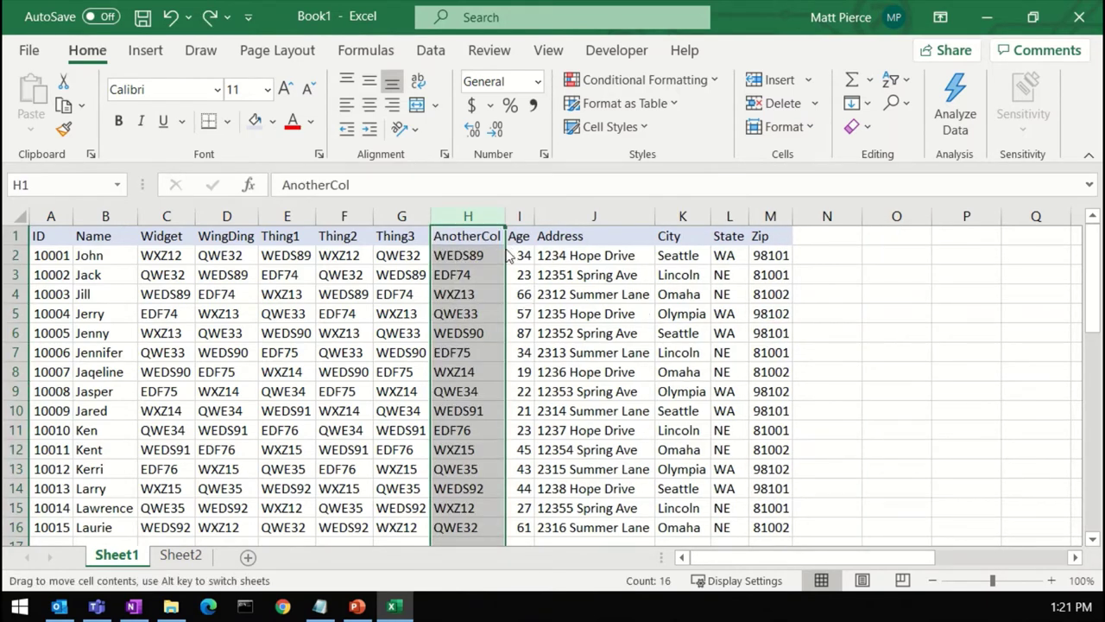
left_click_drag(509, 257, 343, 259)
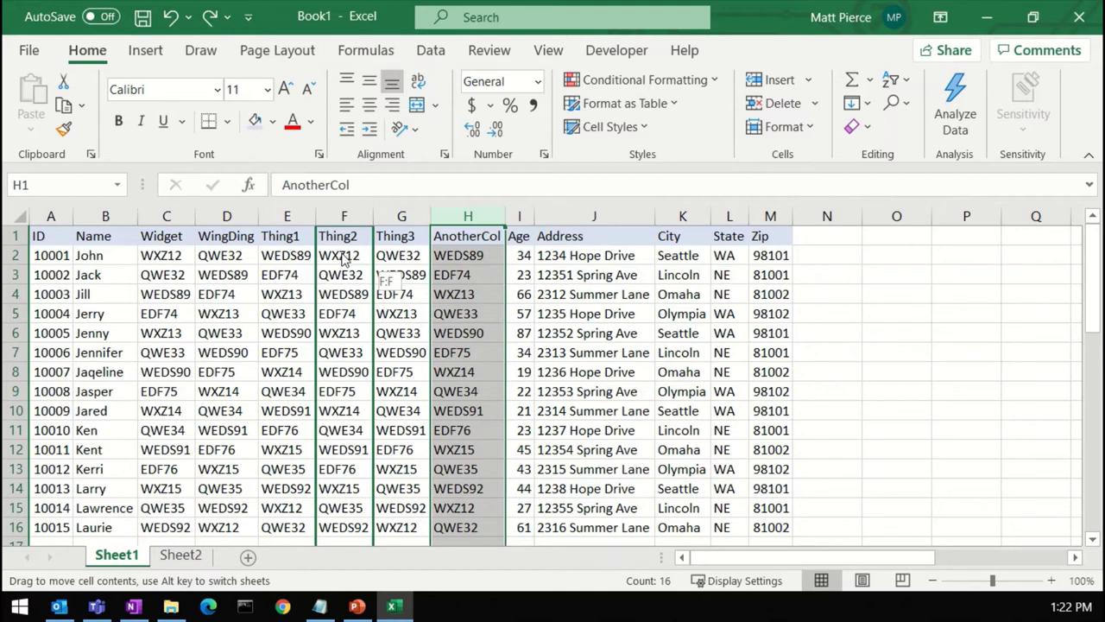
left_click_drag(343, 259, 344, 259)
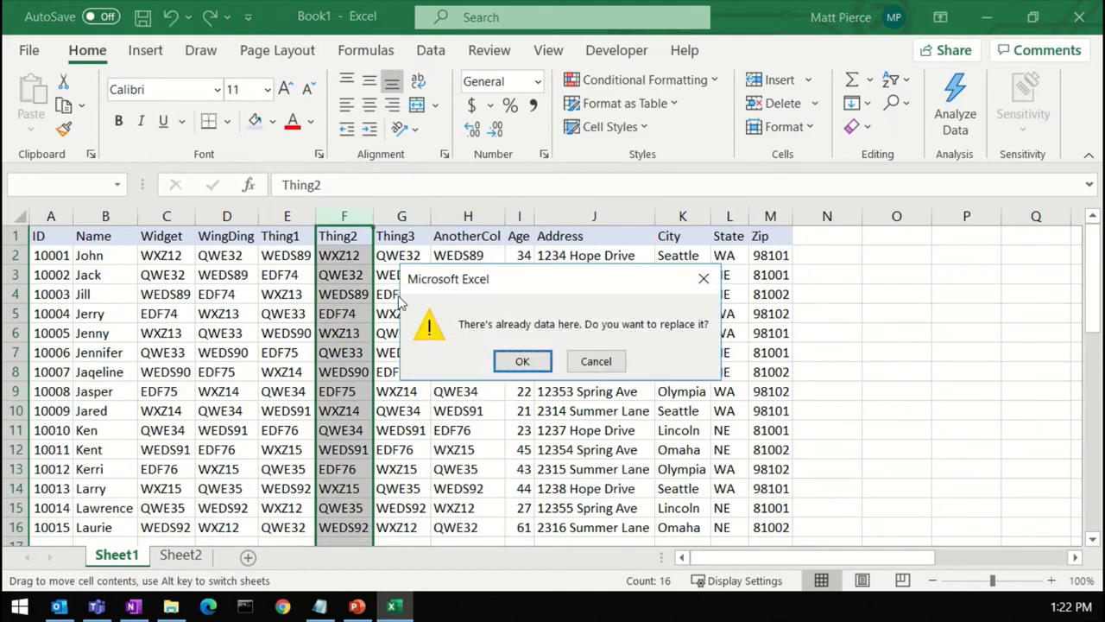
left_click(524, 362)
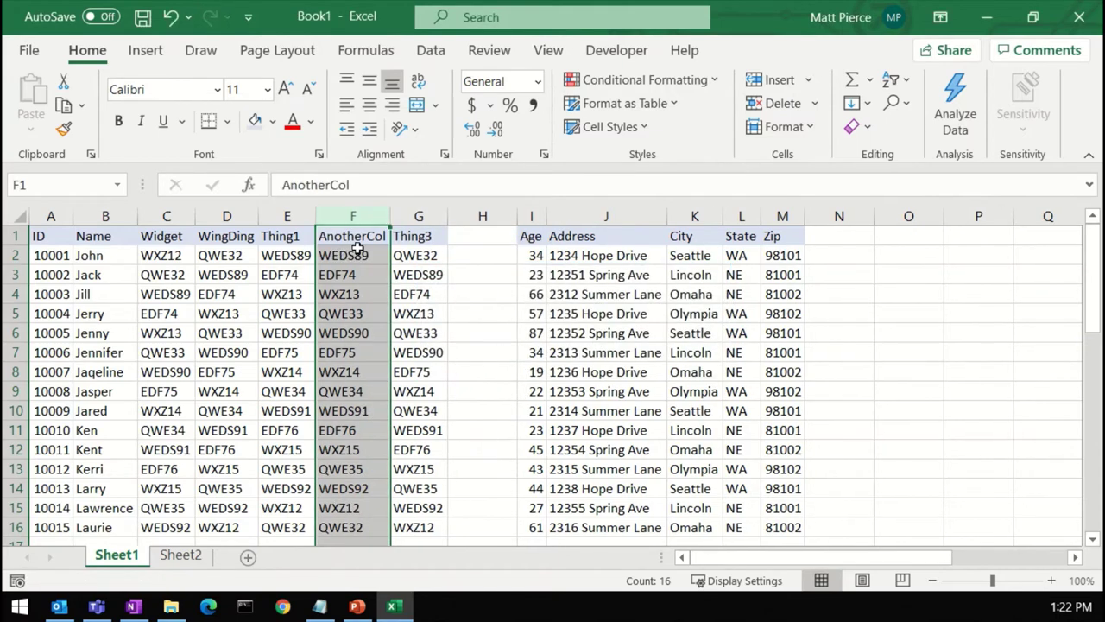
left_click_drag(492, 237, 483, 332)
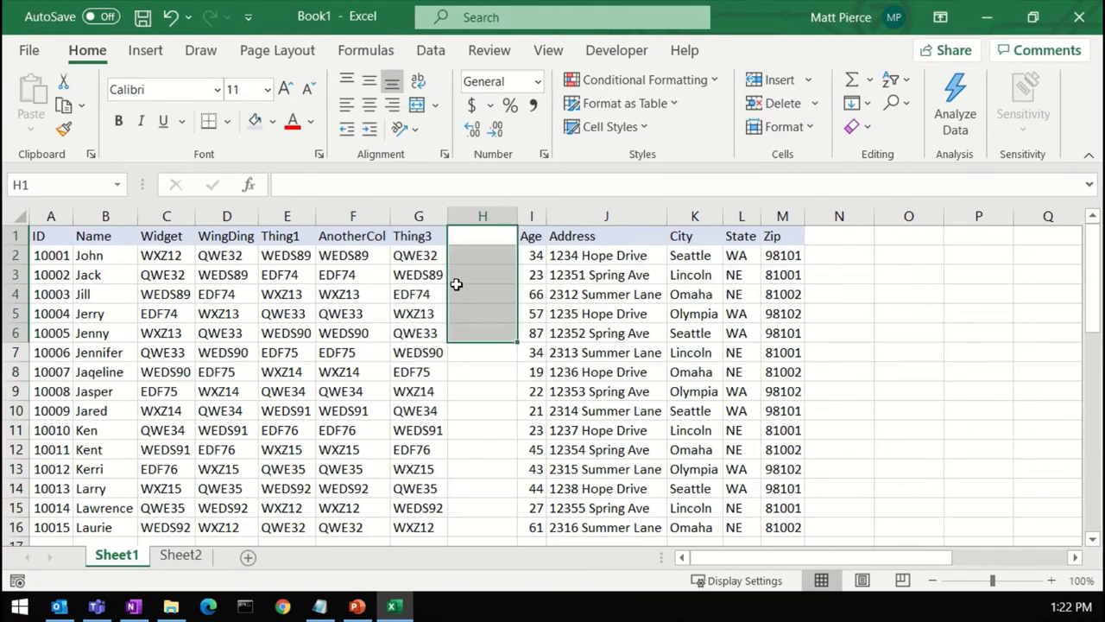
left_click(344, 238)
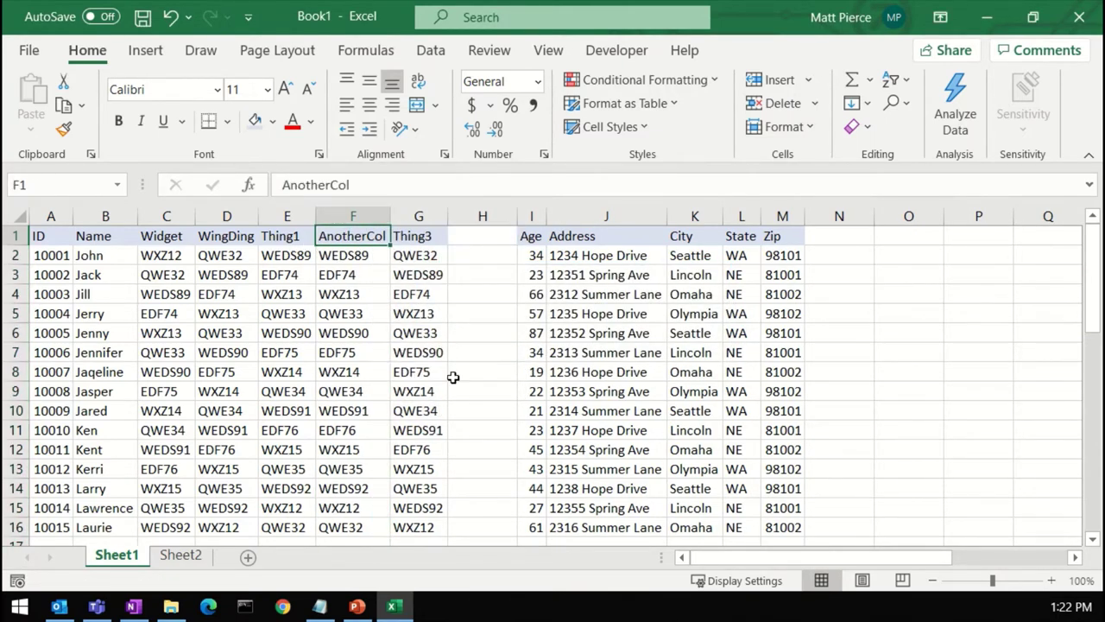
key("ctrl+z")
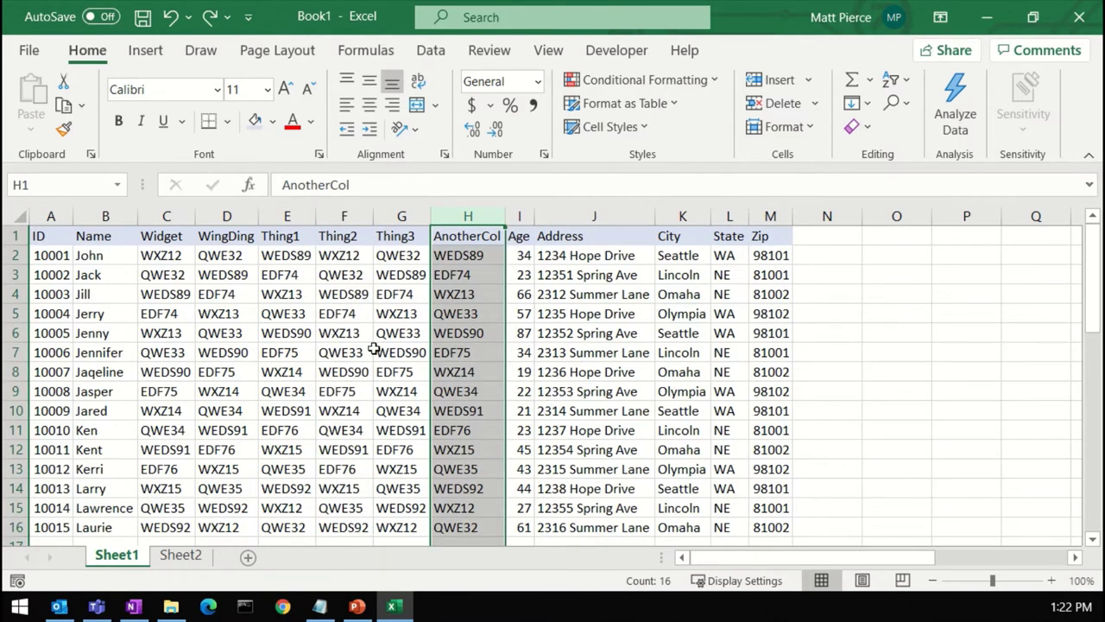
left_click(345, 354)
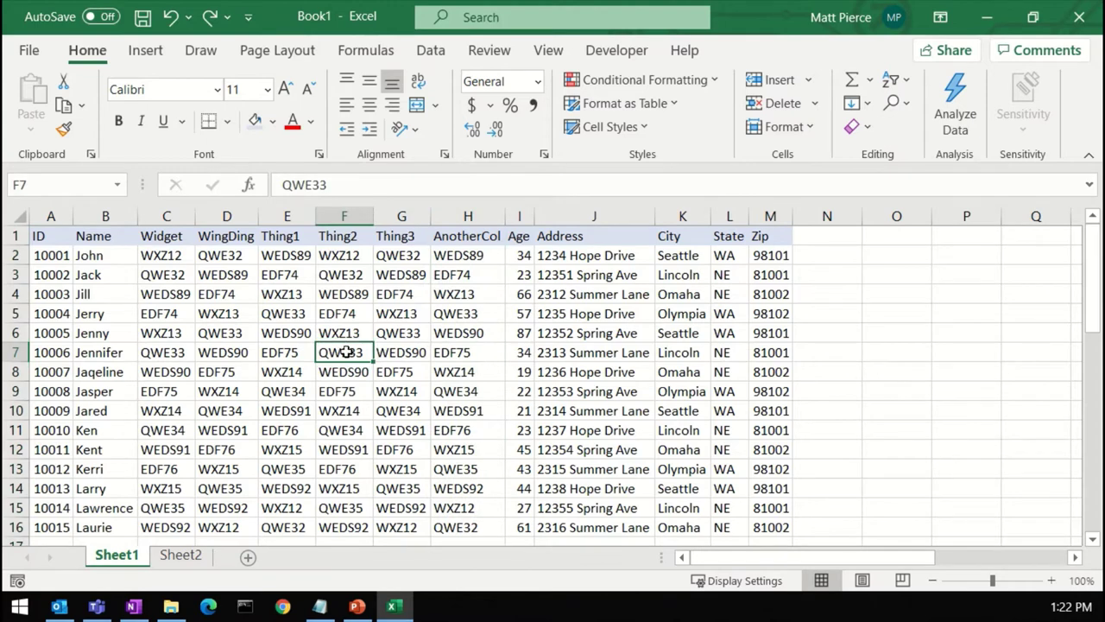
left_click(226, 312)
left_click_drag(226, 312, 451, 444)
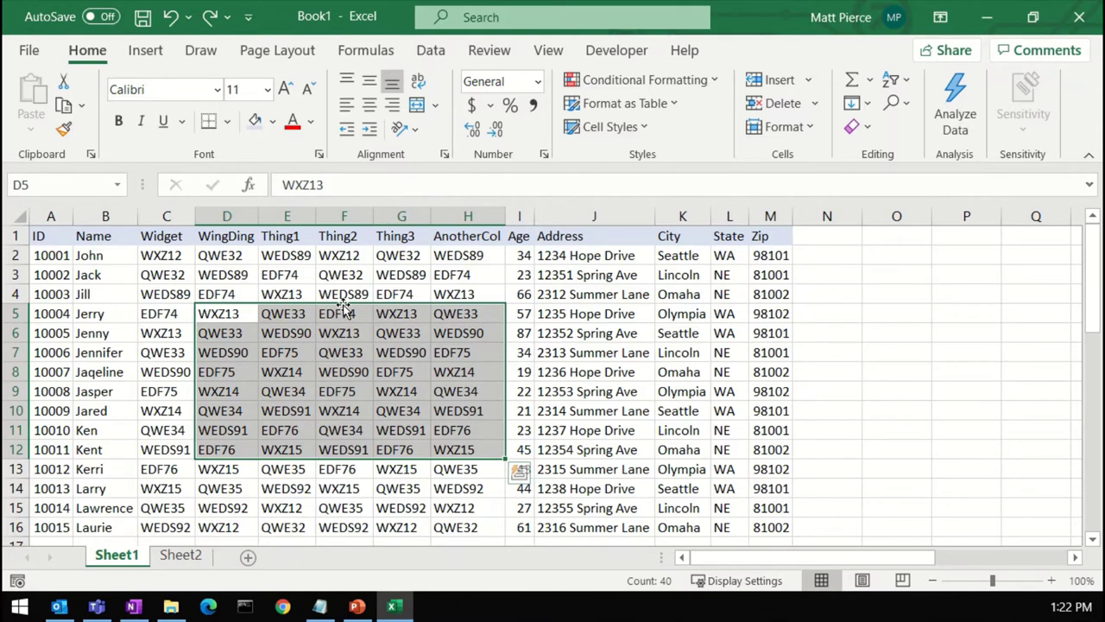
left_click_drag(343, 310, 1008, 320)
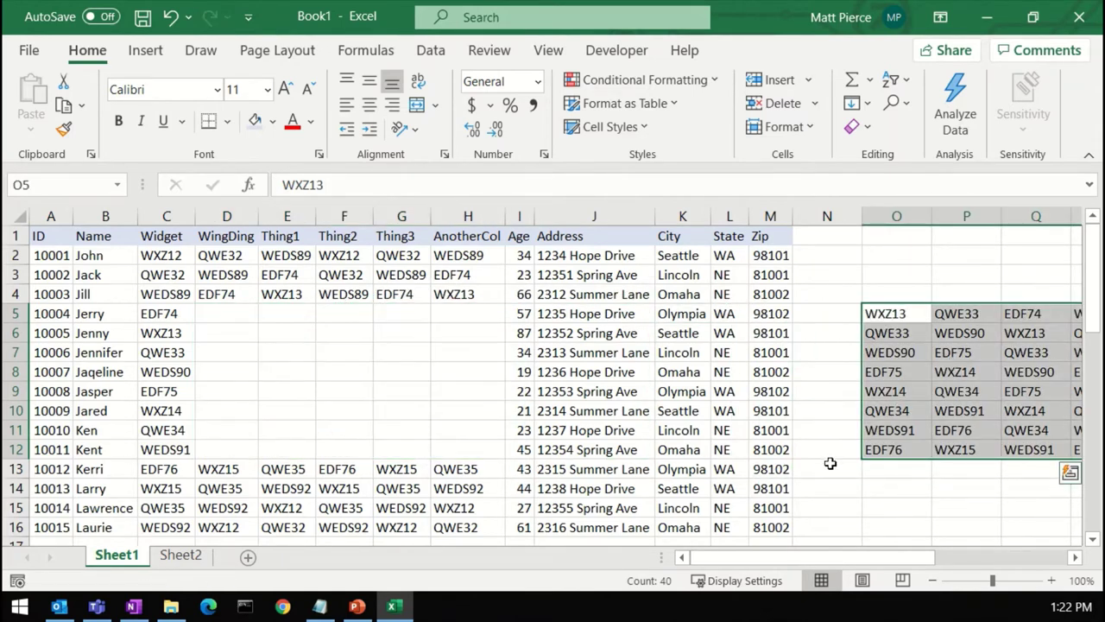
key("ctrl+z")
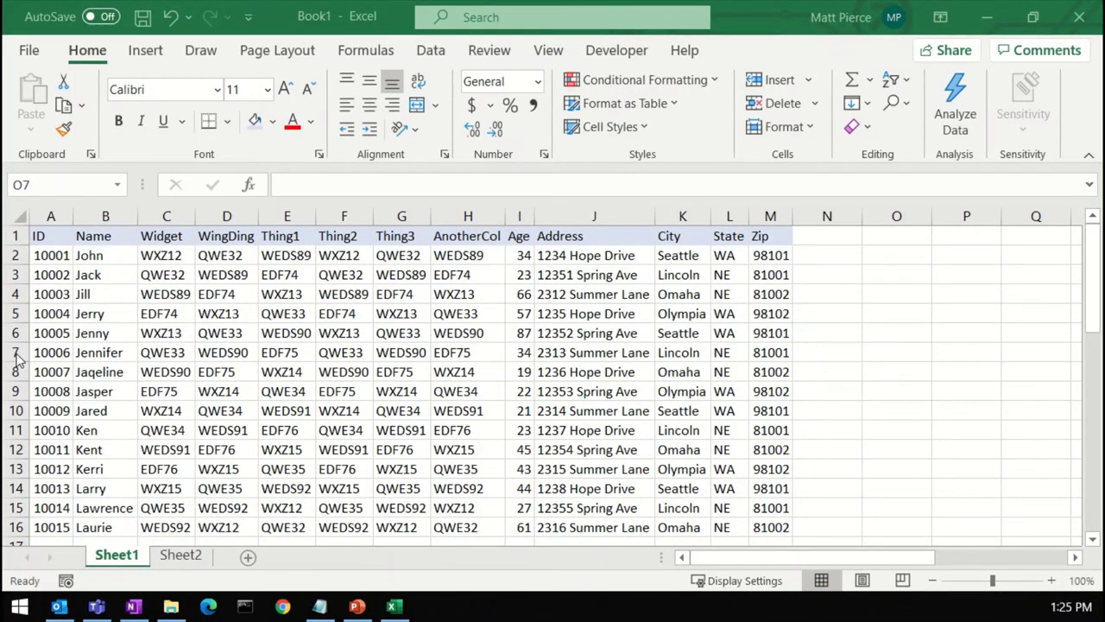
left_click(16, 430)
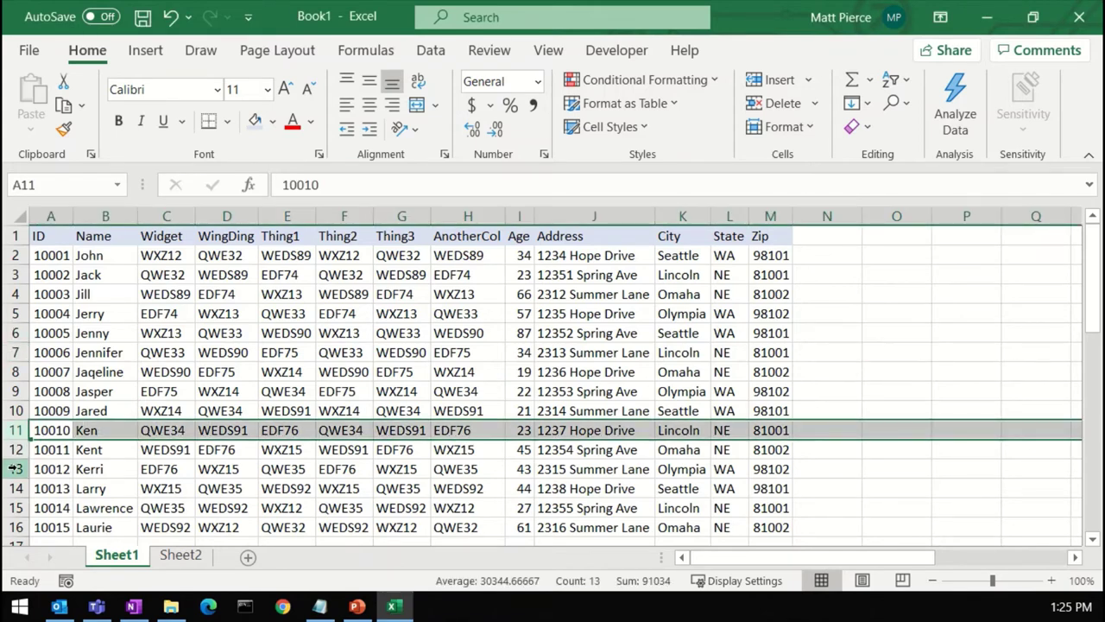
left_click(17, 468, "shift")
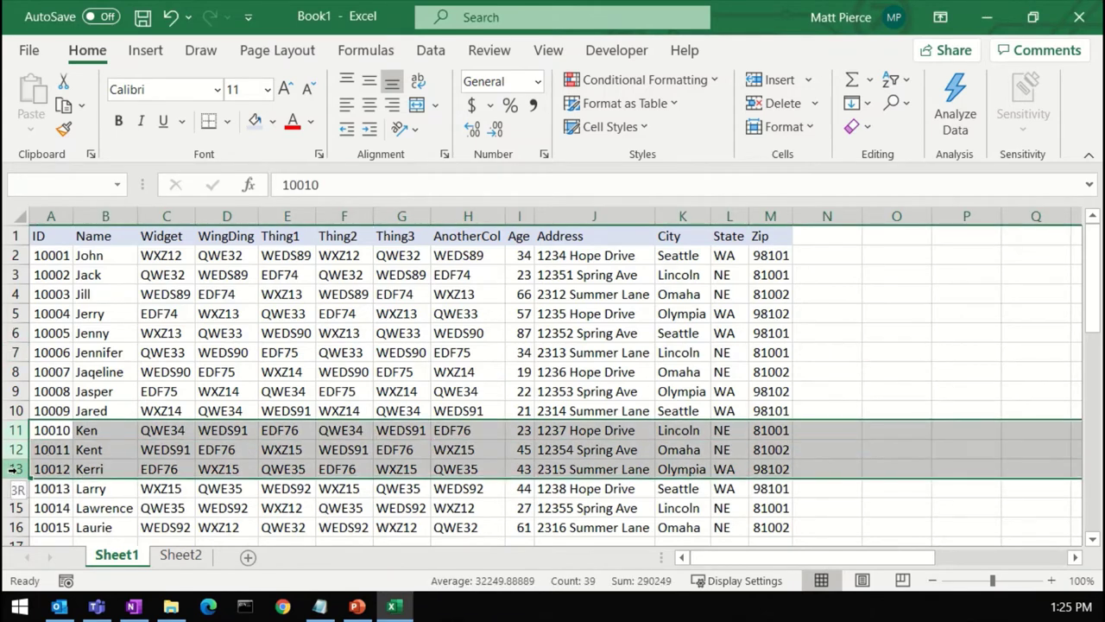
left_click(16, 430)
left_click_drag(16, 430, 16, 469)
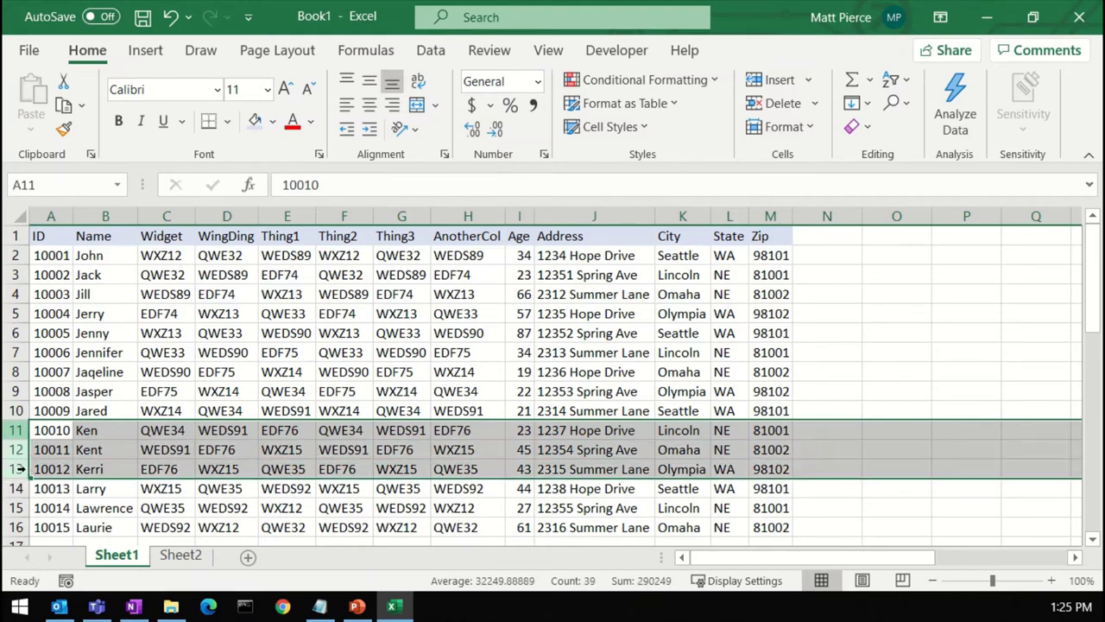
left_click(16, 430)
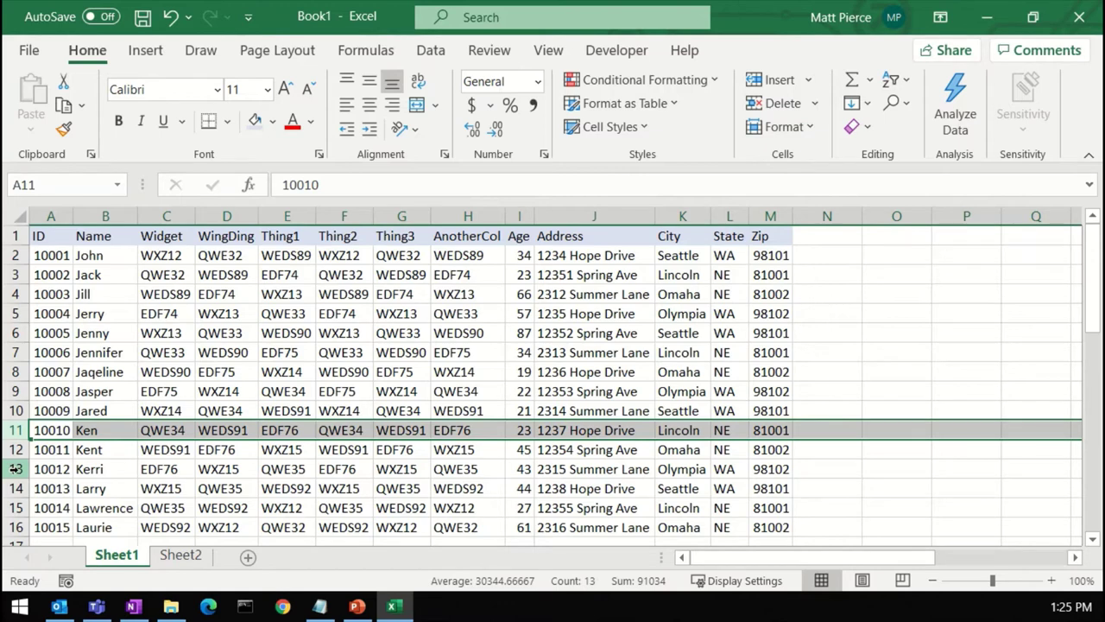
left_click(16, 469, "shift")
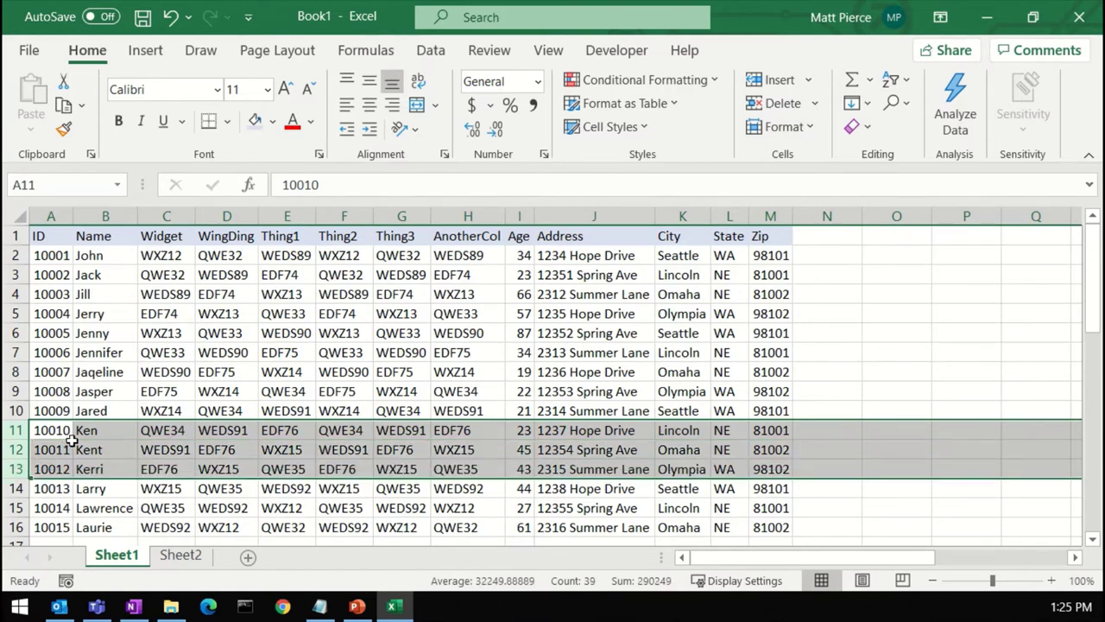
right_click(18, 436)
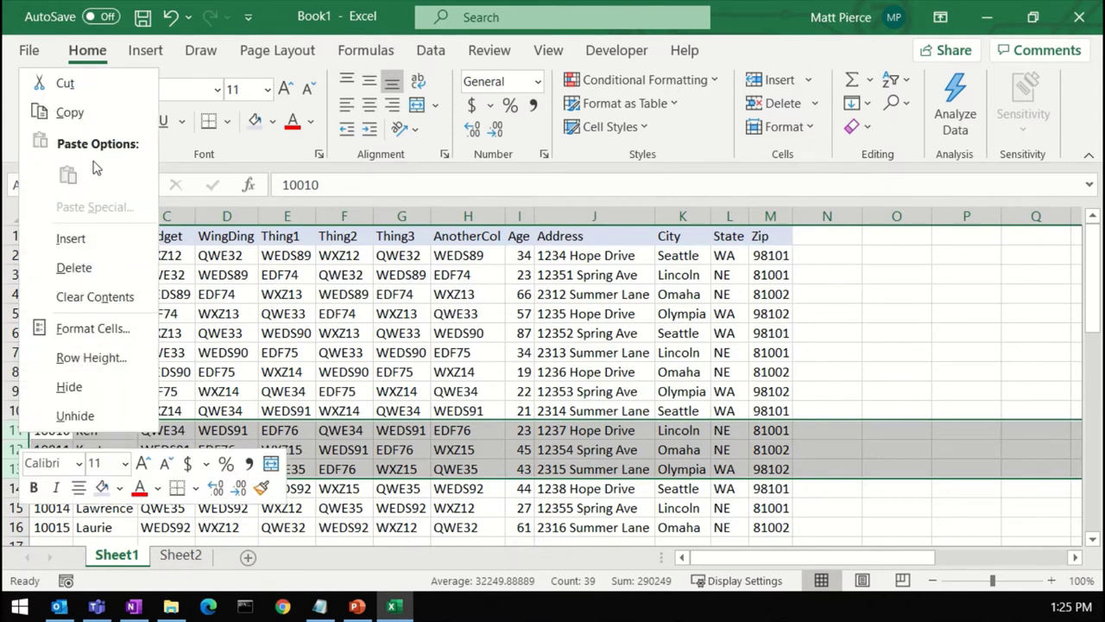
left_click(95, 86)
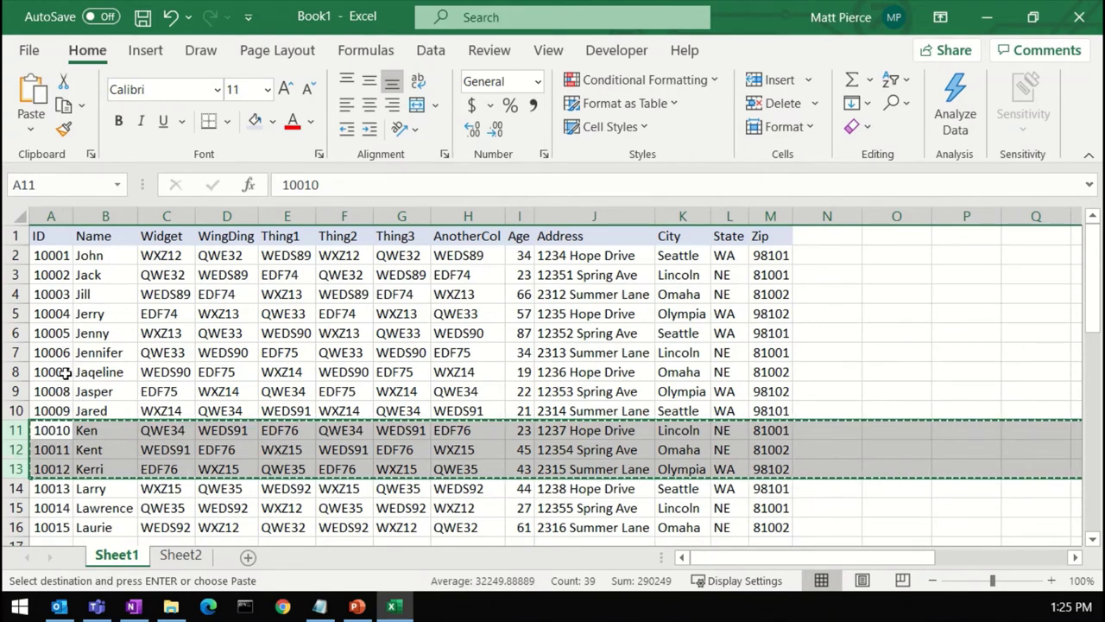
right_click(14, 314)
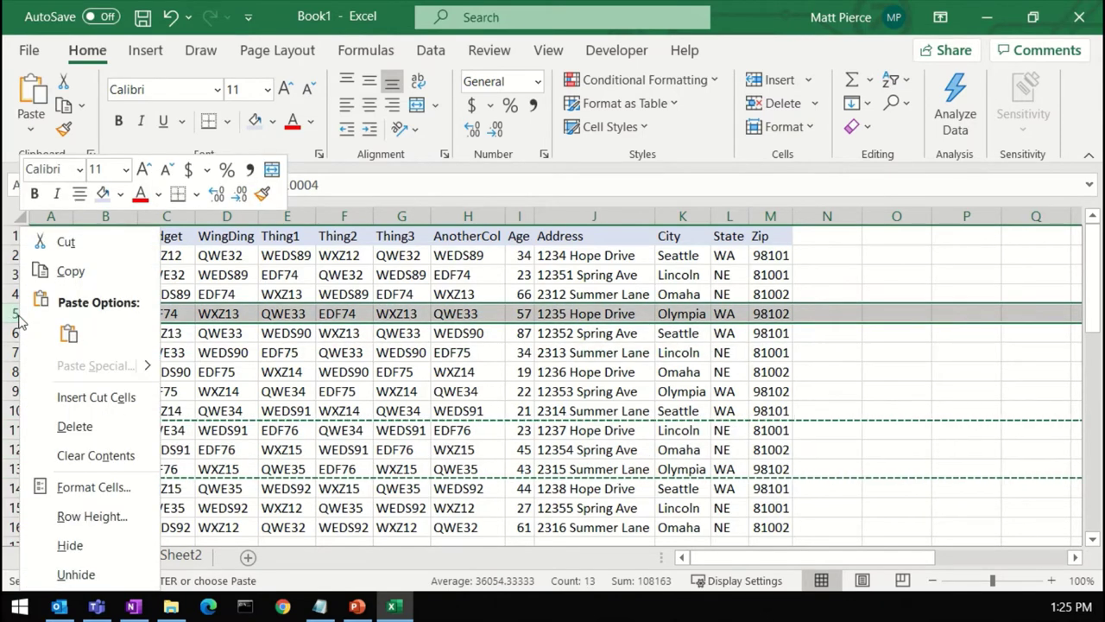
left_click(86, 398)
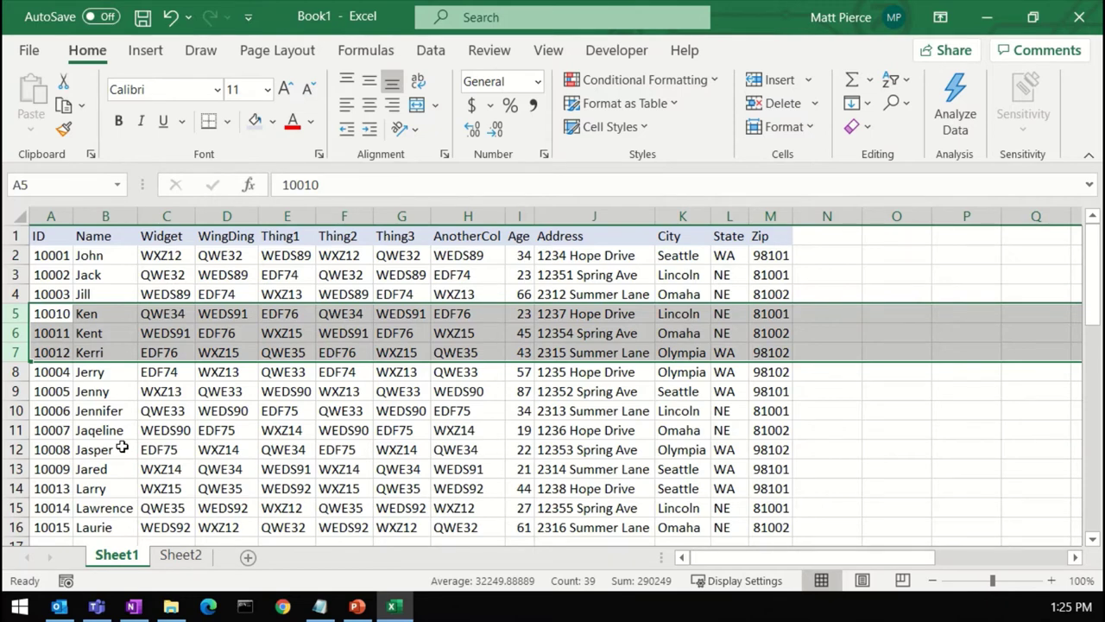
key("ctrl+z")
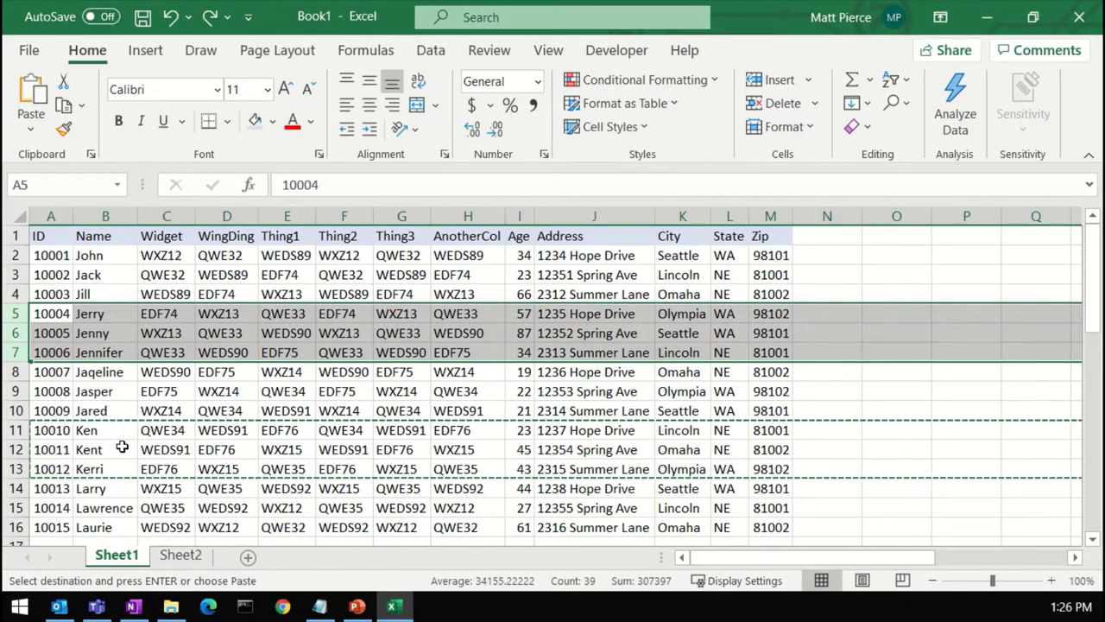
left_click(281, 393)
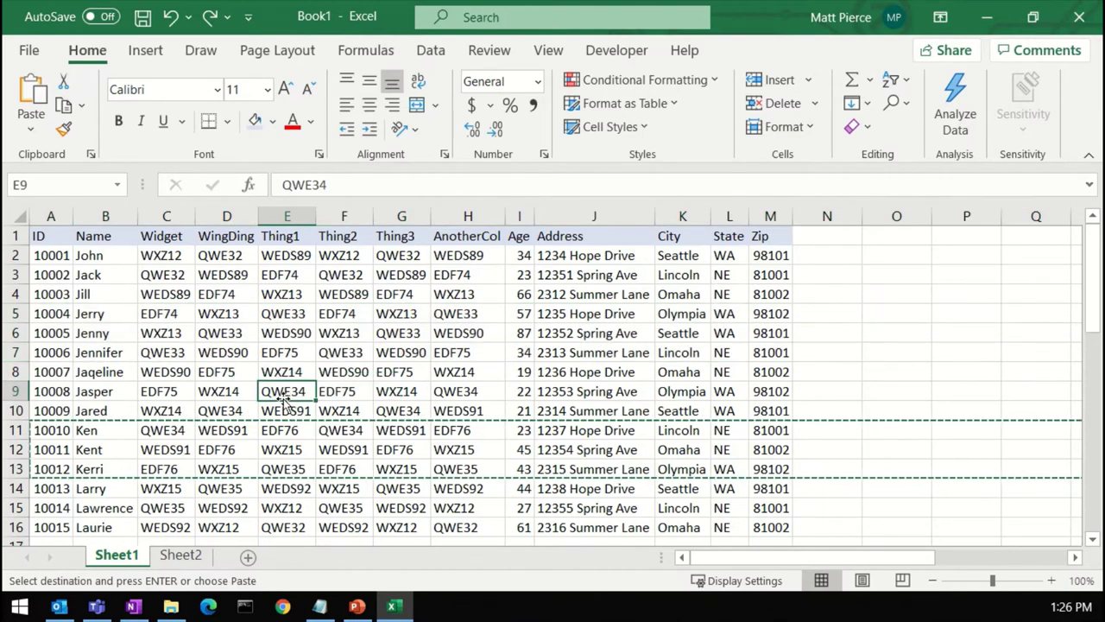
key("Escape")
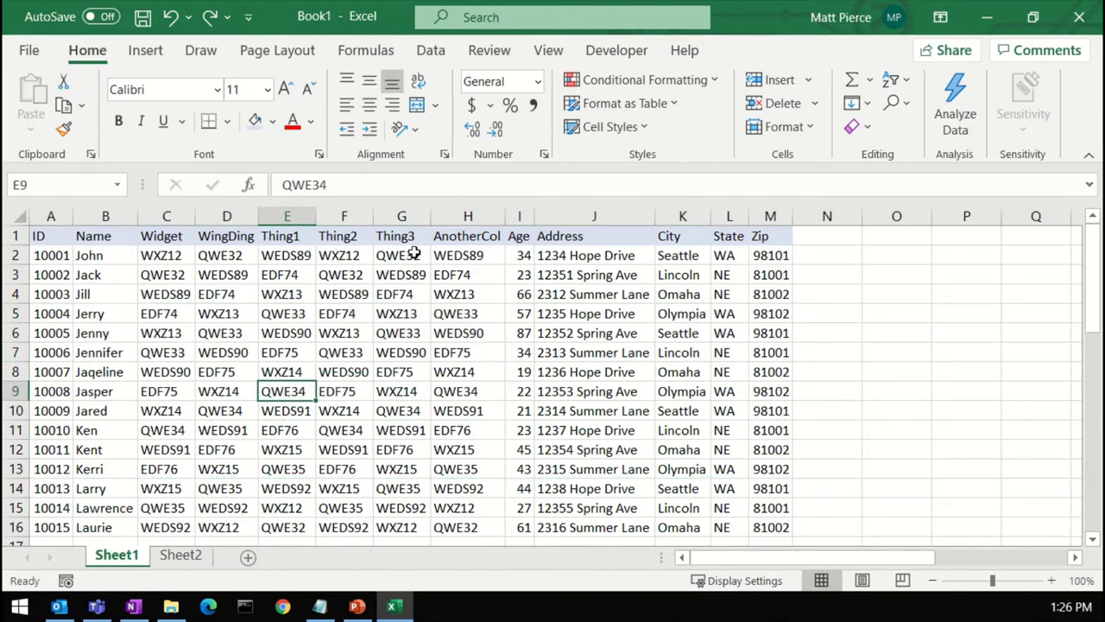
left_click_drag(522, 216, 767, 230)
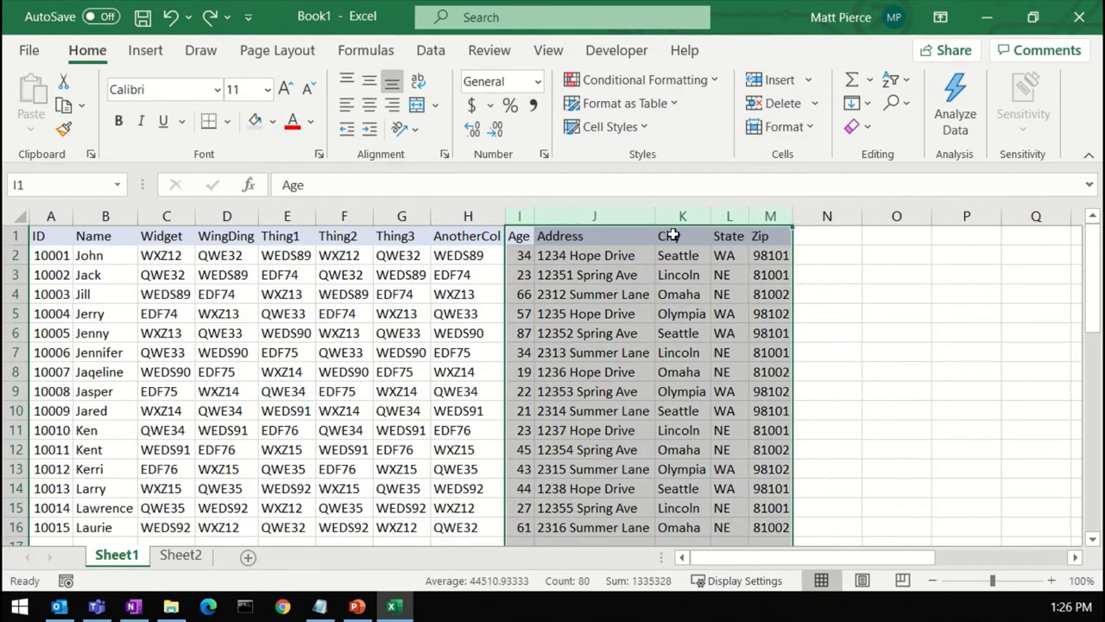
right_click(612, 219)
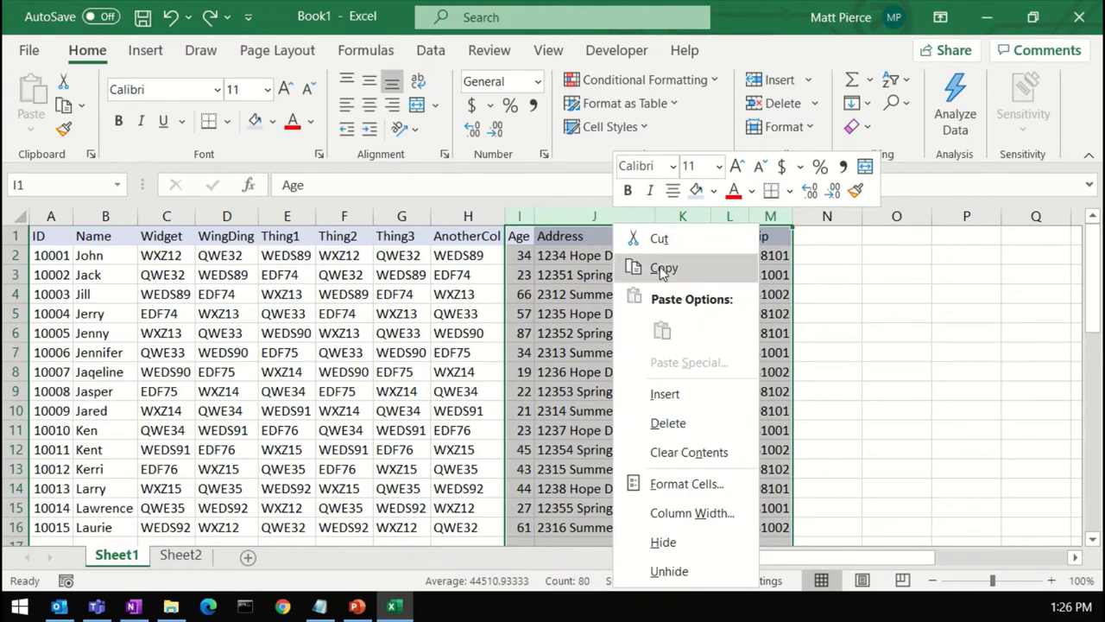
left_click(660, 239)
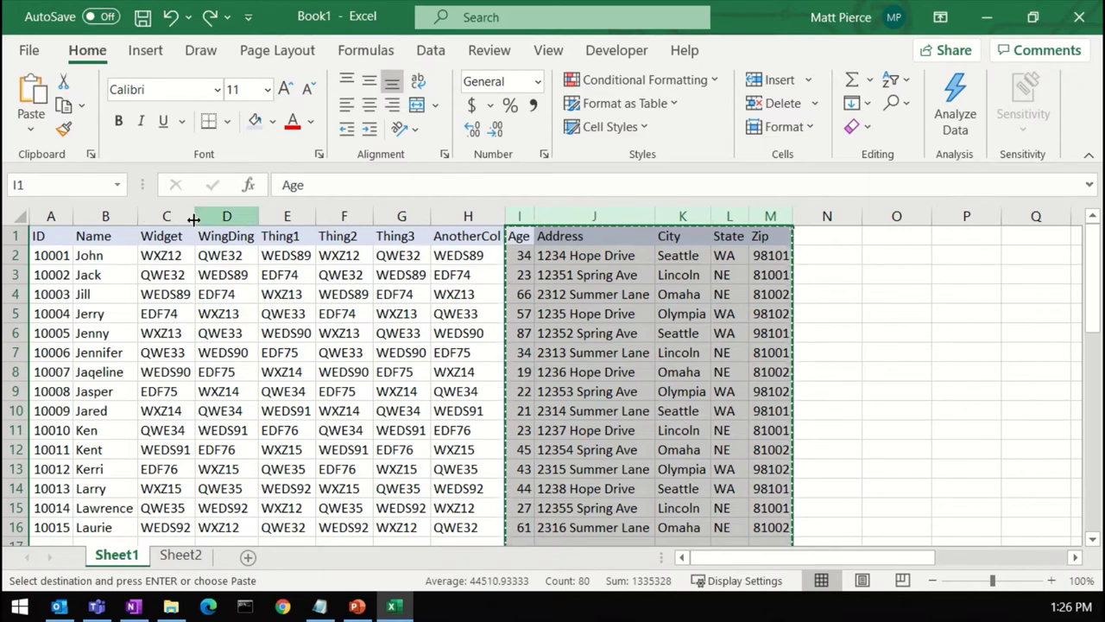
right_click(166, 221)
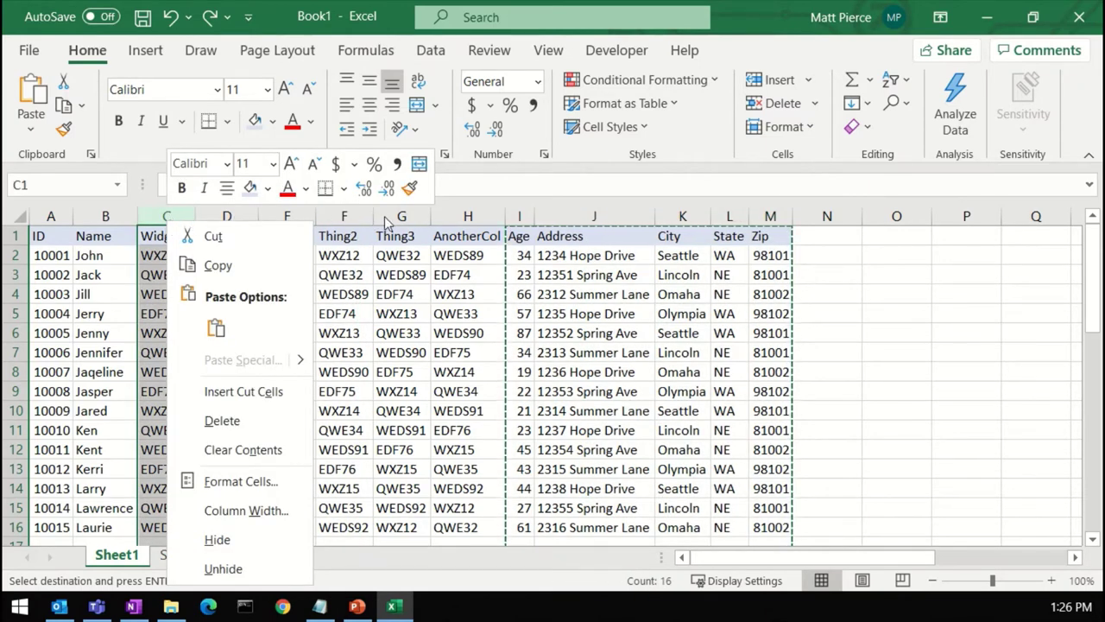
key("Escape")
left_click(227, 216)
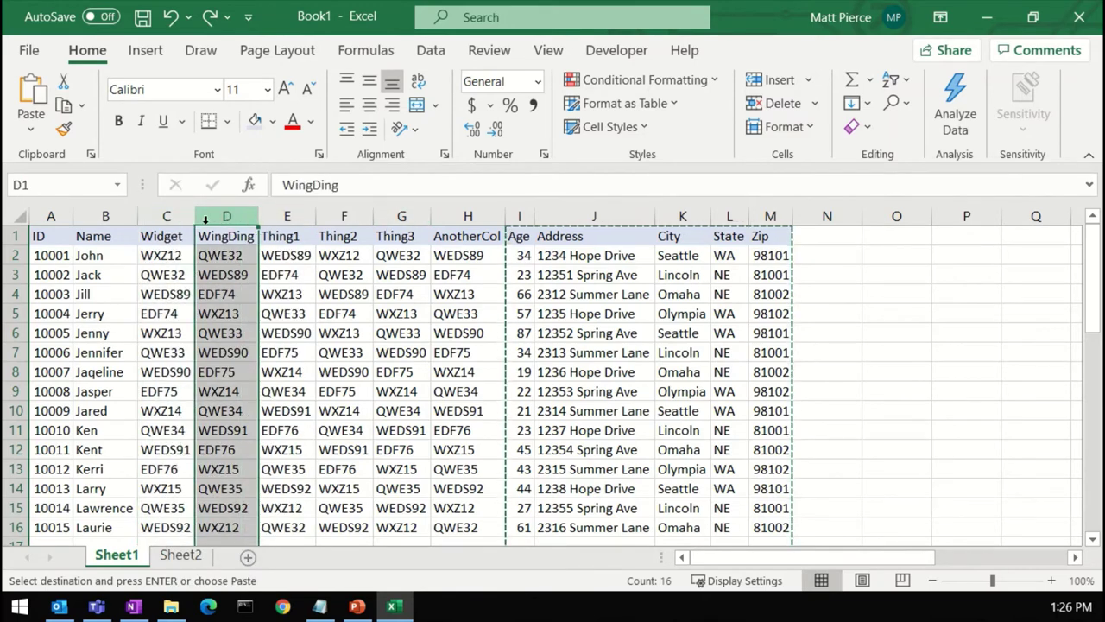
left_click(168, 219)
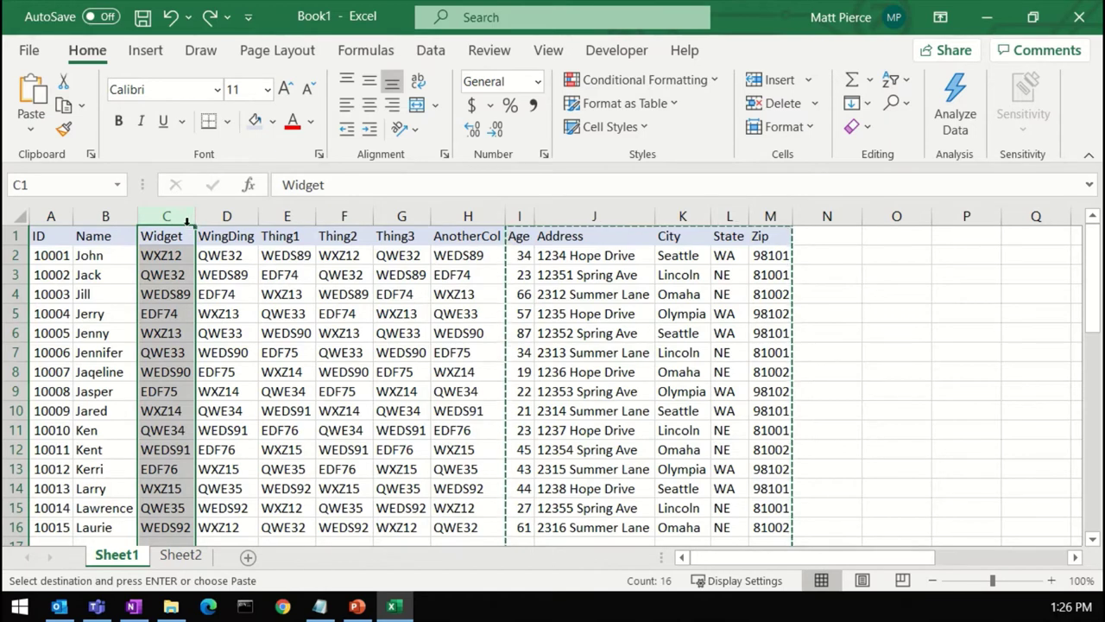
right_click(167, 221)
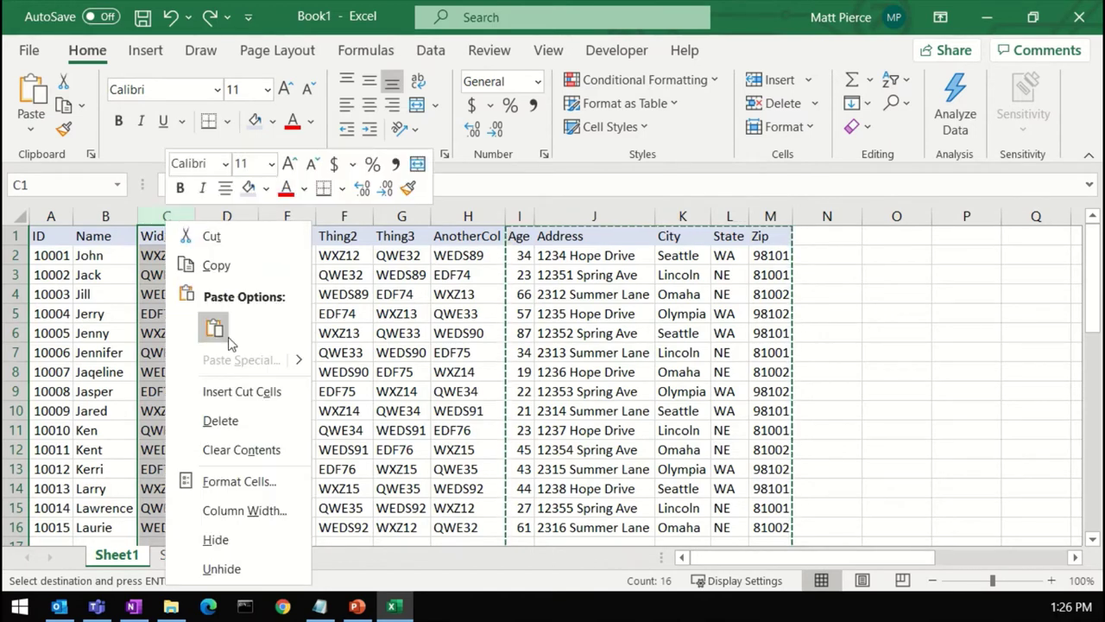
left_click(242, 392)
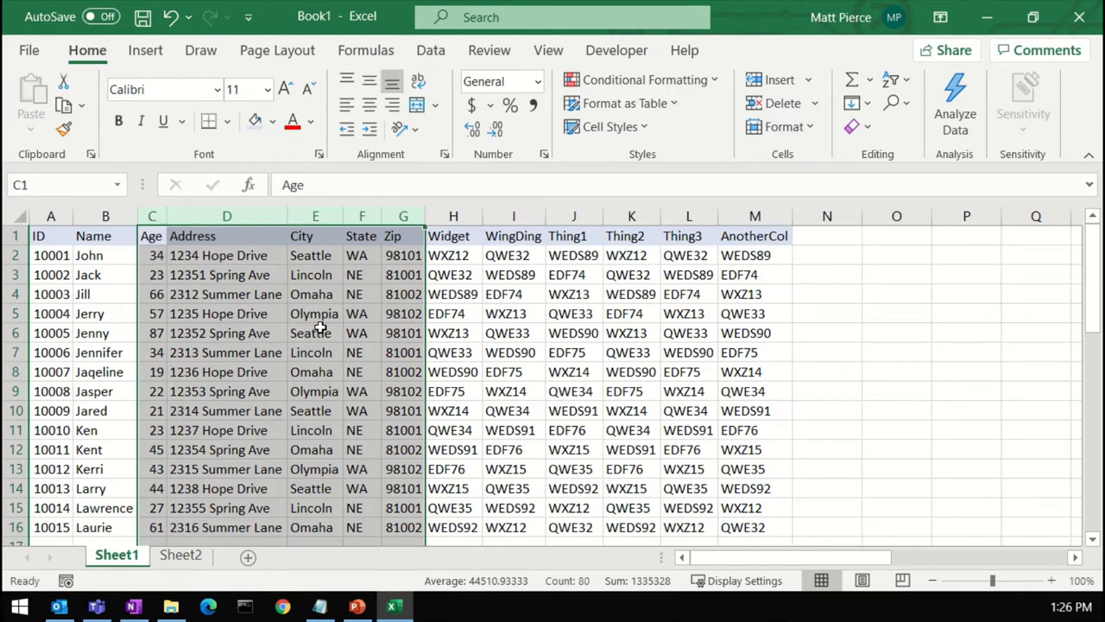
key("ctrl+x")
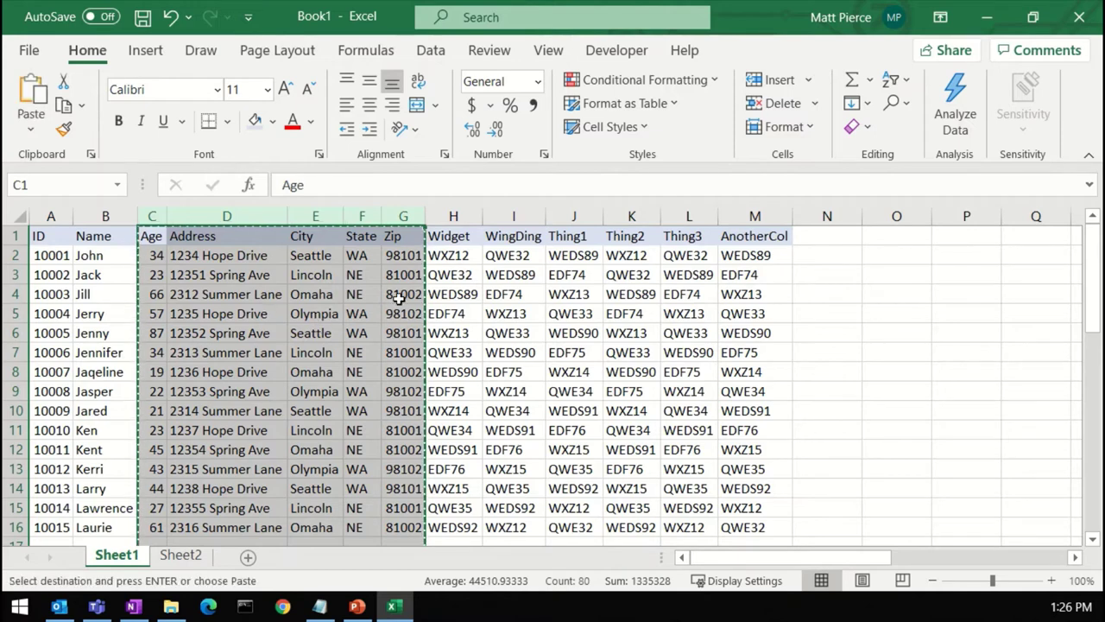
right_click(822, 226)
left_click(894, 391)
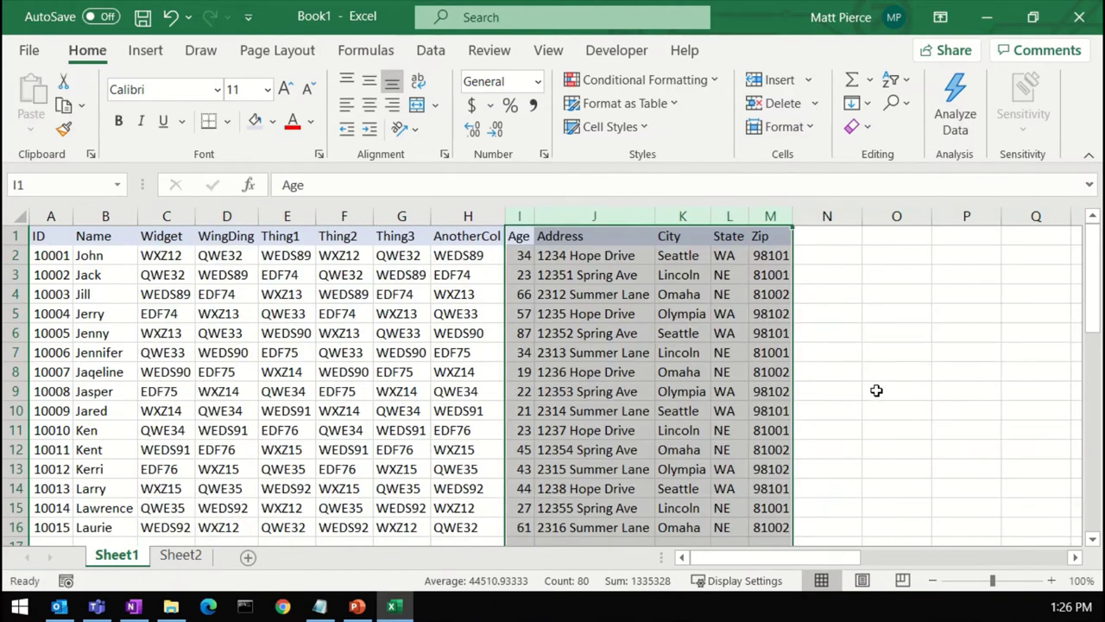
left_click(908, 358)
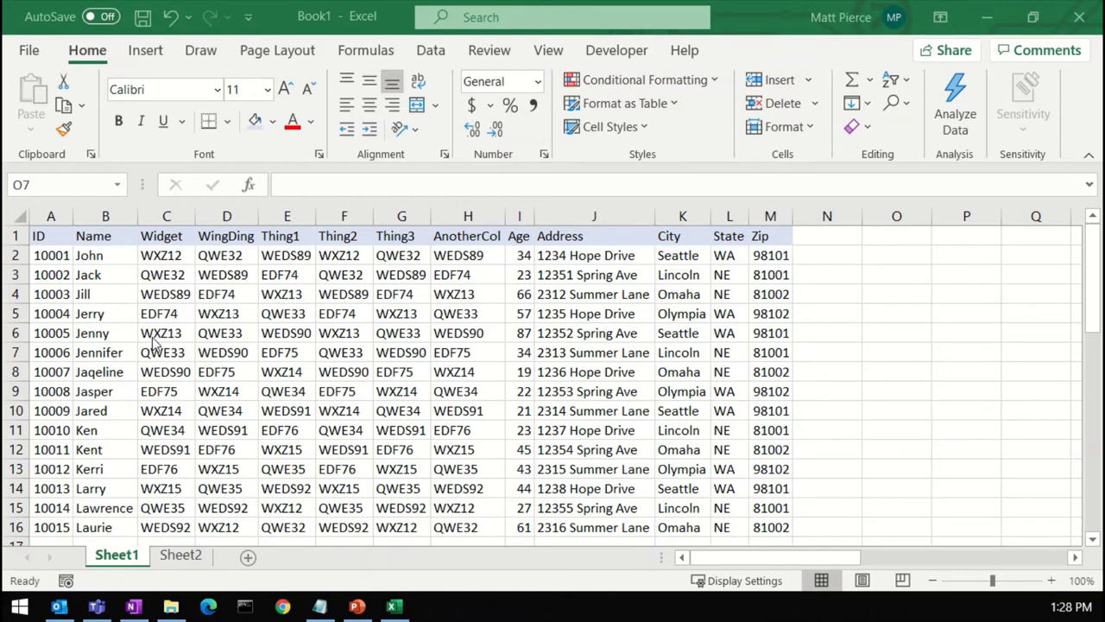
left_click(15, 293)
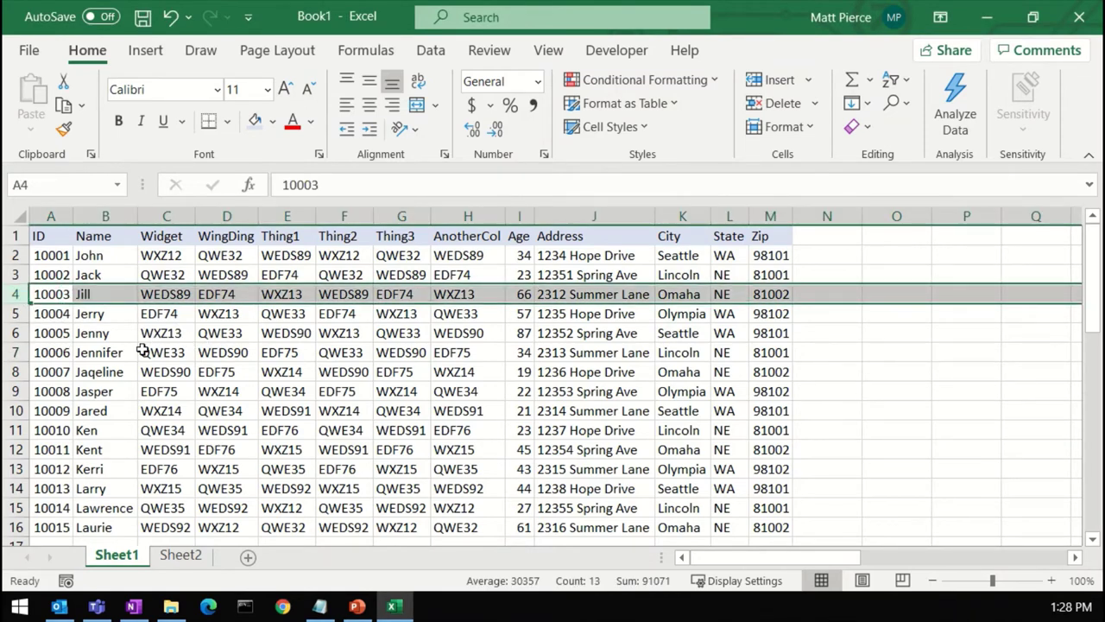
Step: Copy rows 4–5 and insert the copied rows above row 6
left_click(15, 314, "shift")
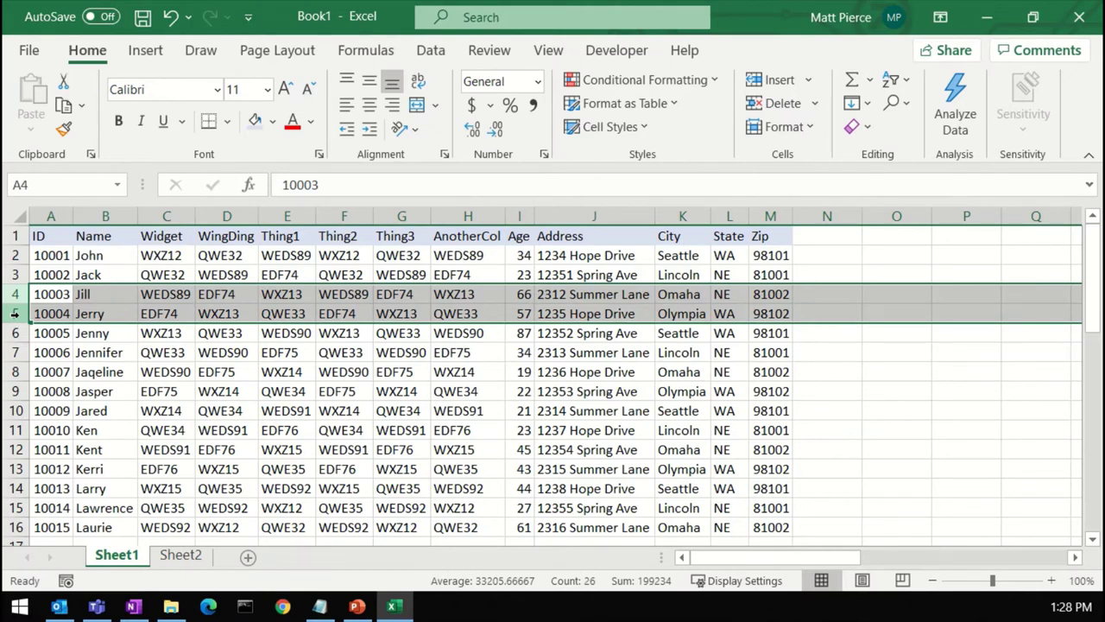
right_click(15, 313)
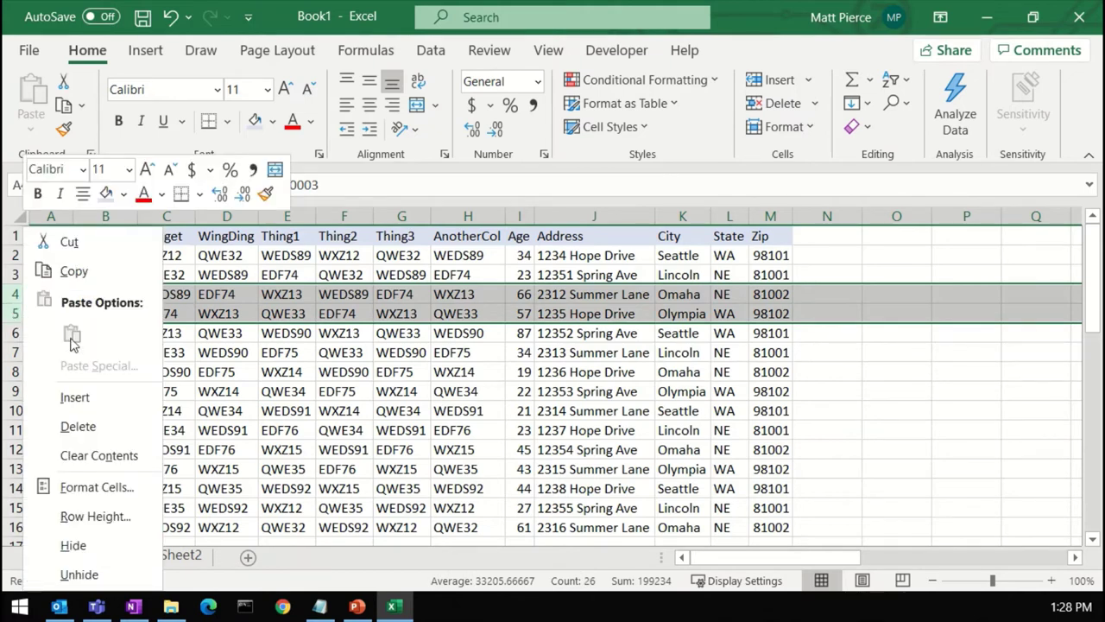
left_click(74, 271)
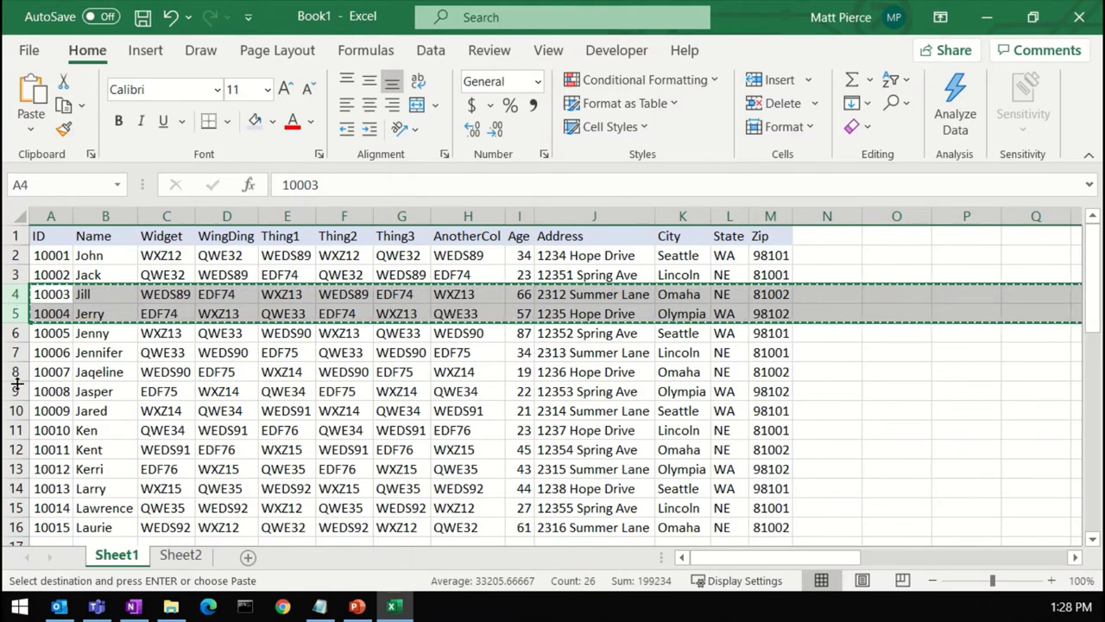
left_click(13, 333)
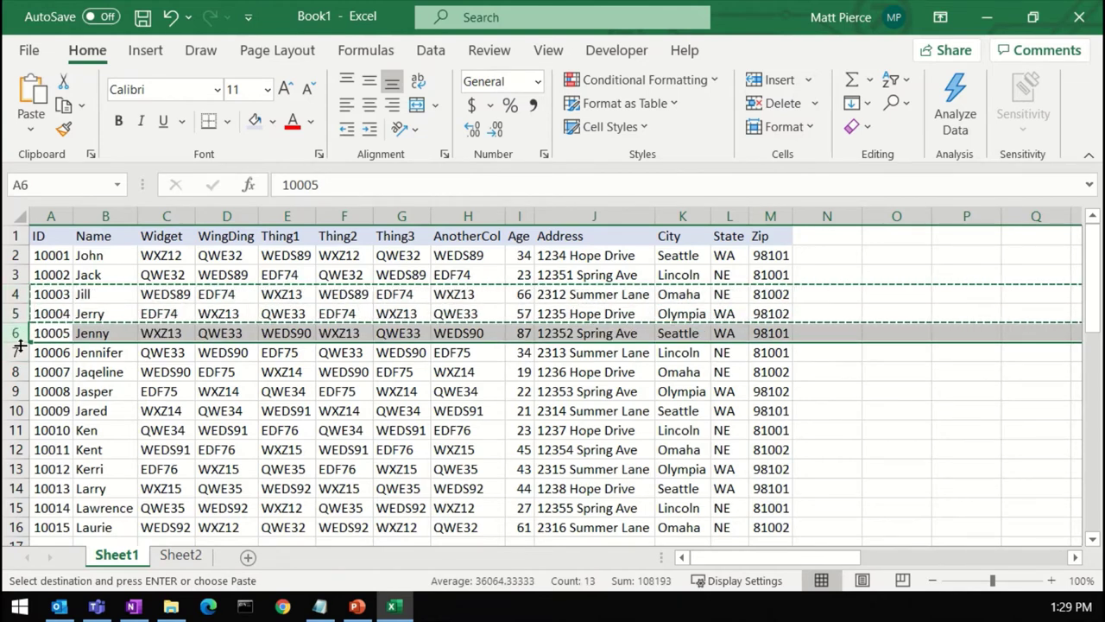
right_click(13, 333)
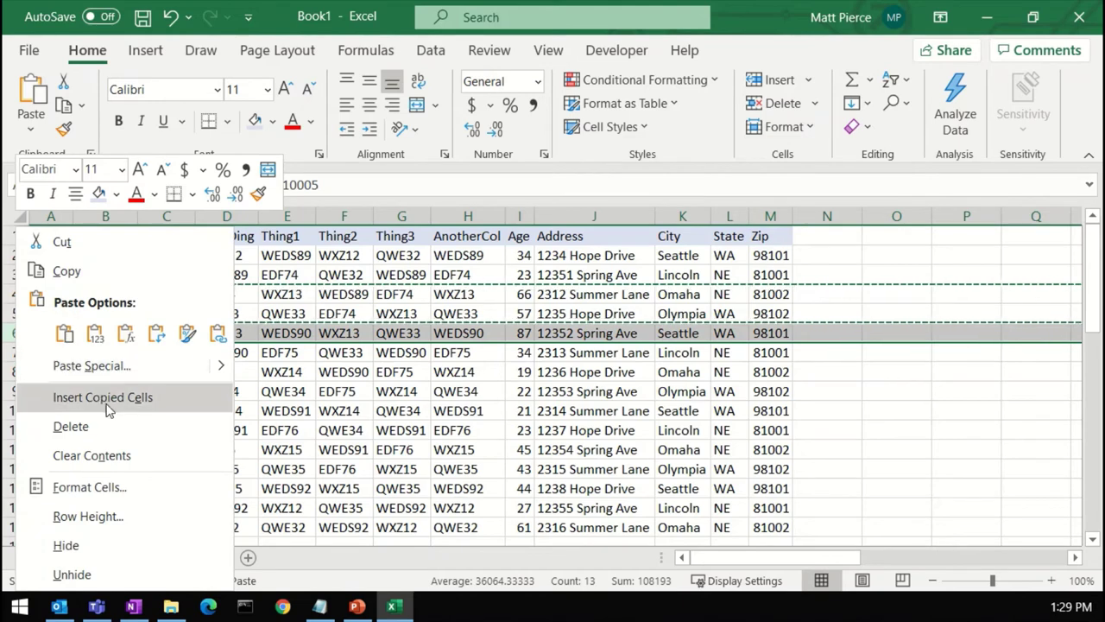
left_click(180, 398)
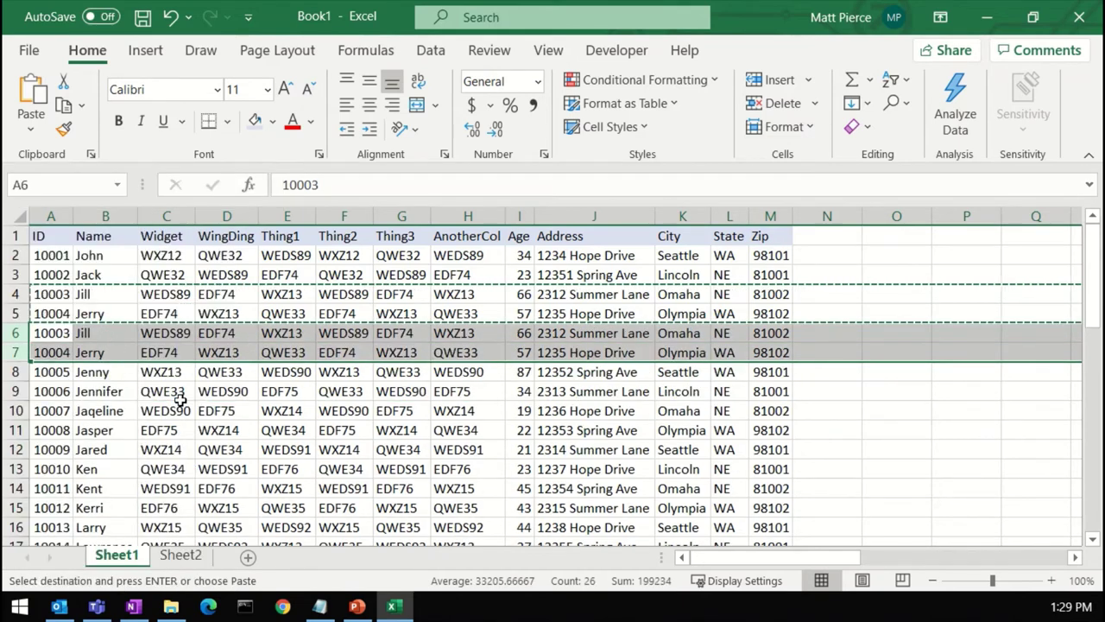
Step: Check the two inserted names, then cancel the pending copy of rows 4–5
left_click(103, 309)
left_click_drag(104, 296, 94, 356)
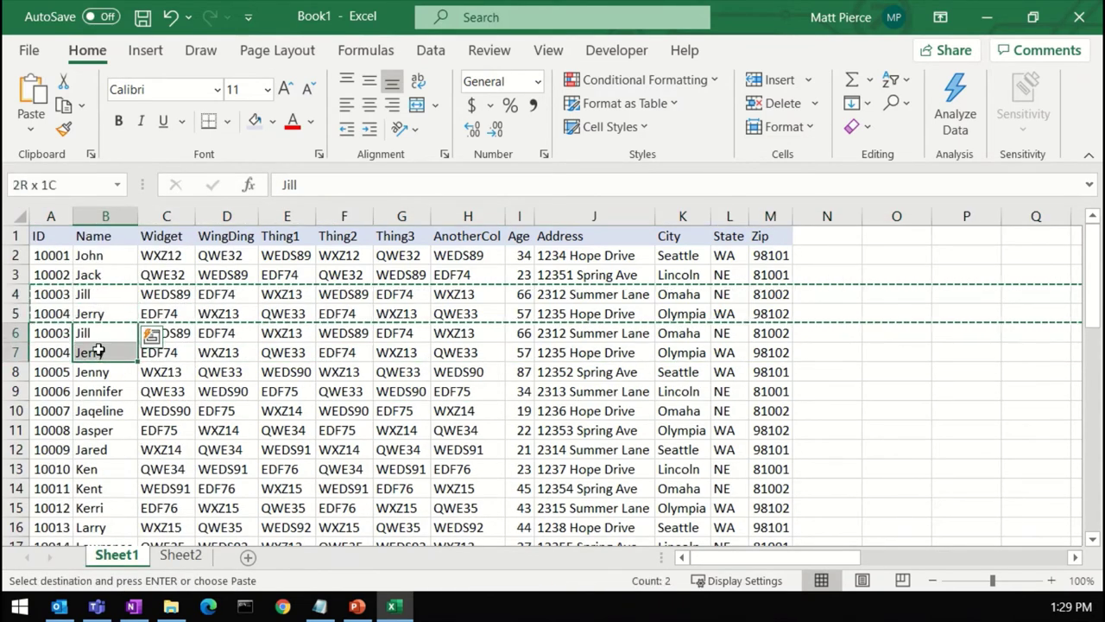
right_click(14, 376)
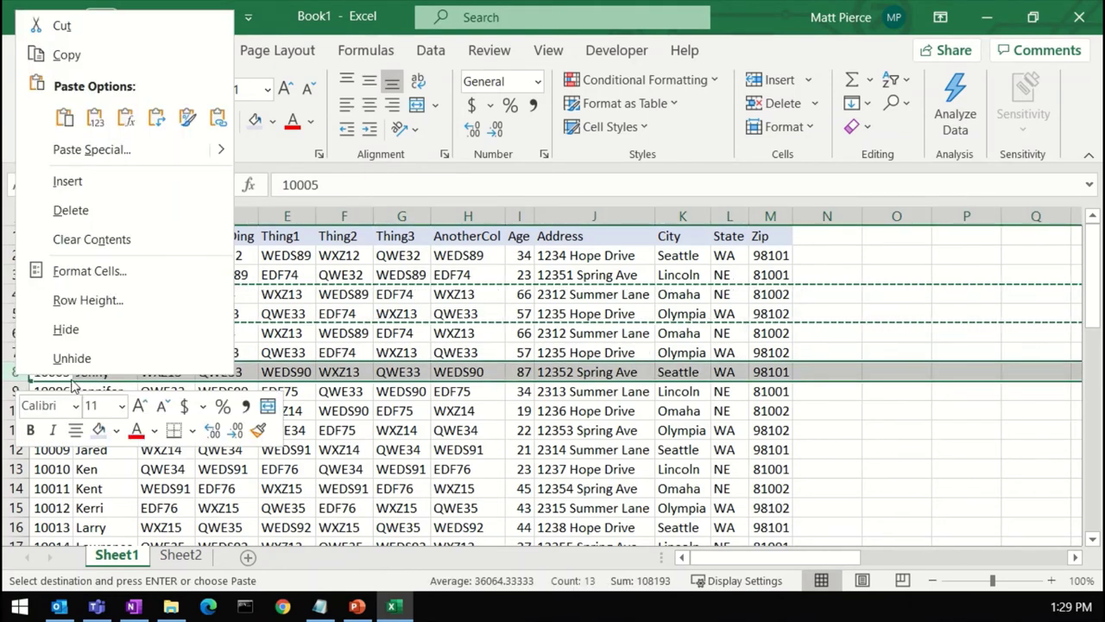
left_click(344, 371)
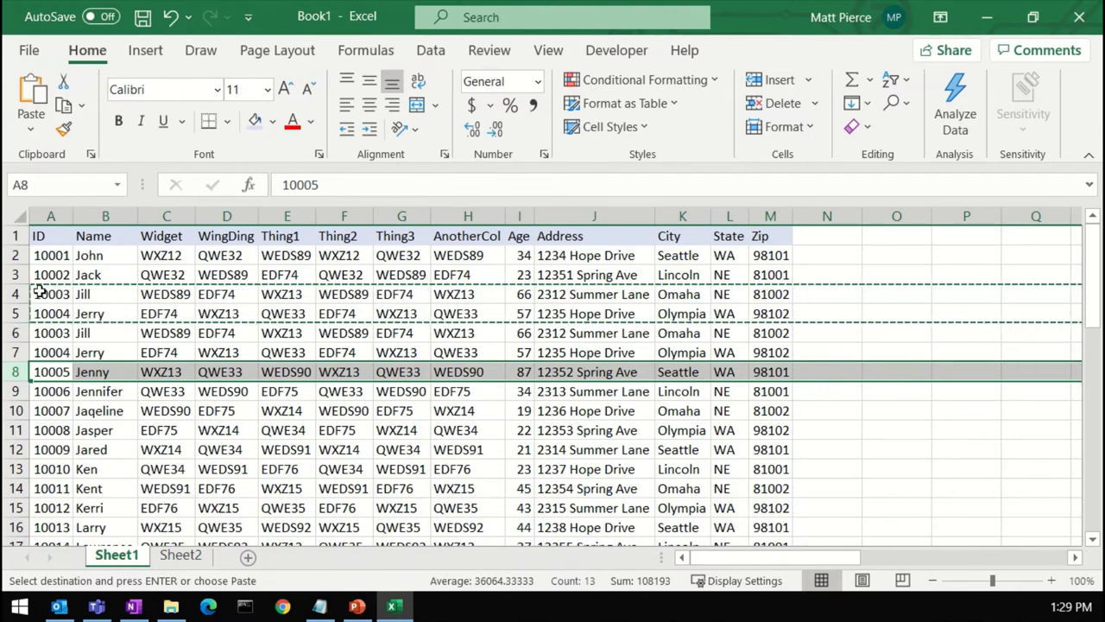
right_click(16, 373)
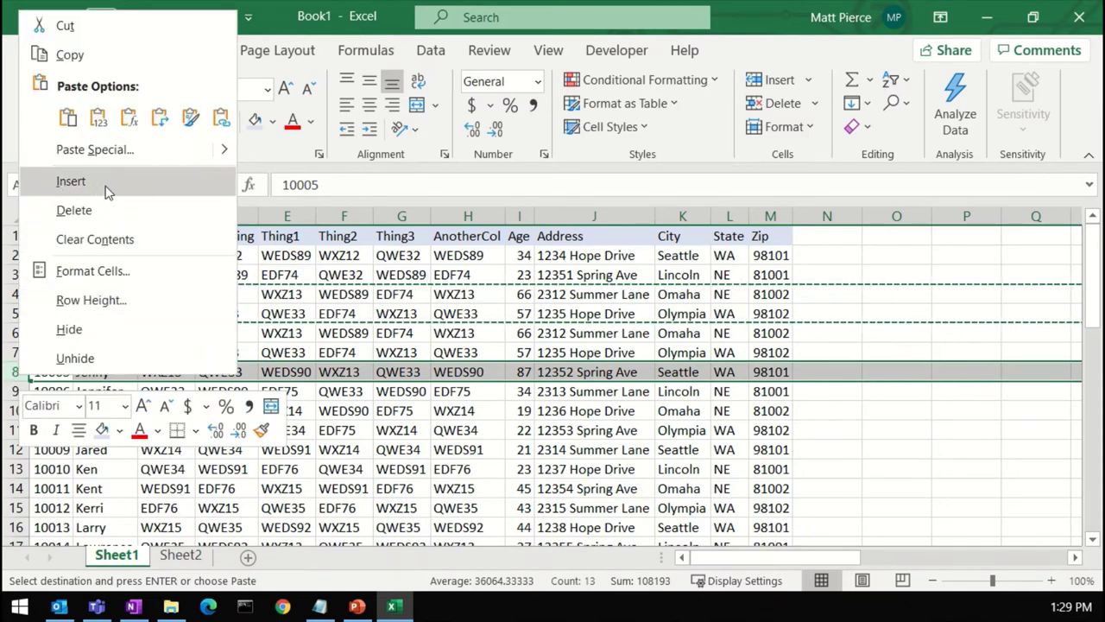
key("Escape")
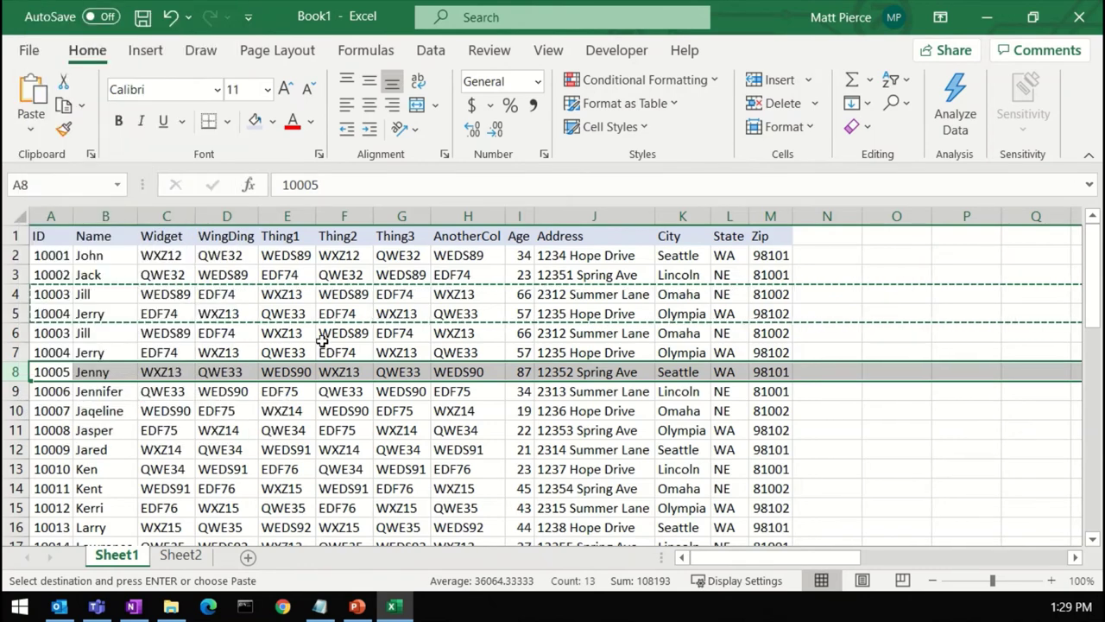
key("Escape")
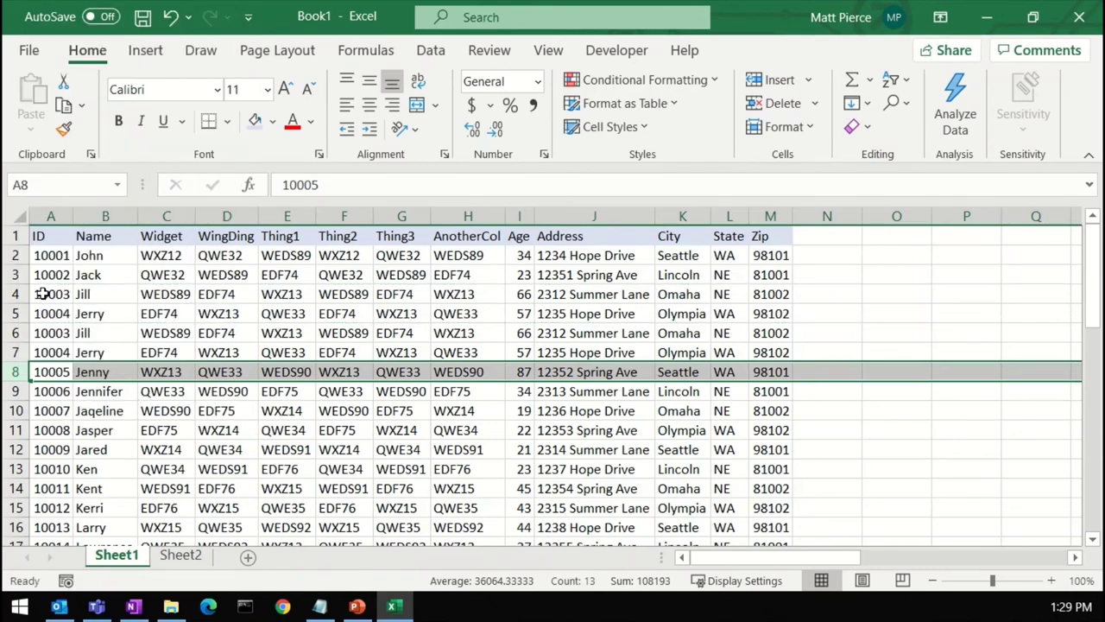
Step: Undo the duplicated rows and an earlier column move with Ctrl+Z
left_click_drag(19, 294, 19, 314)
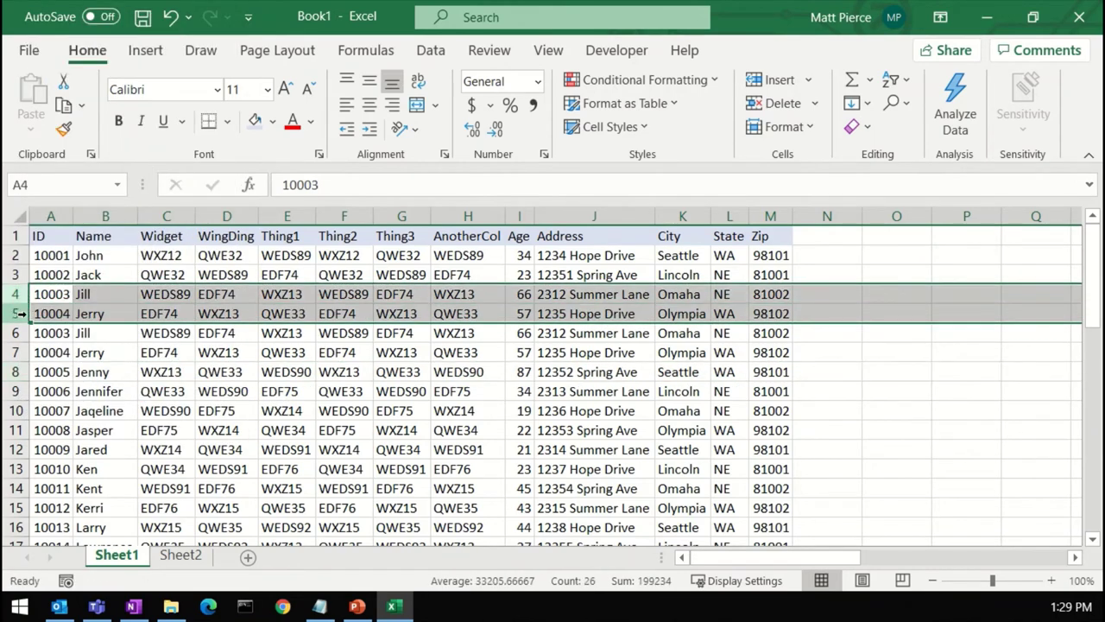
key("ctrl+c")
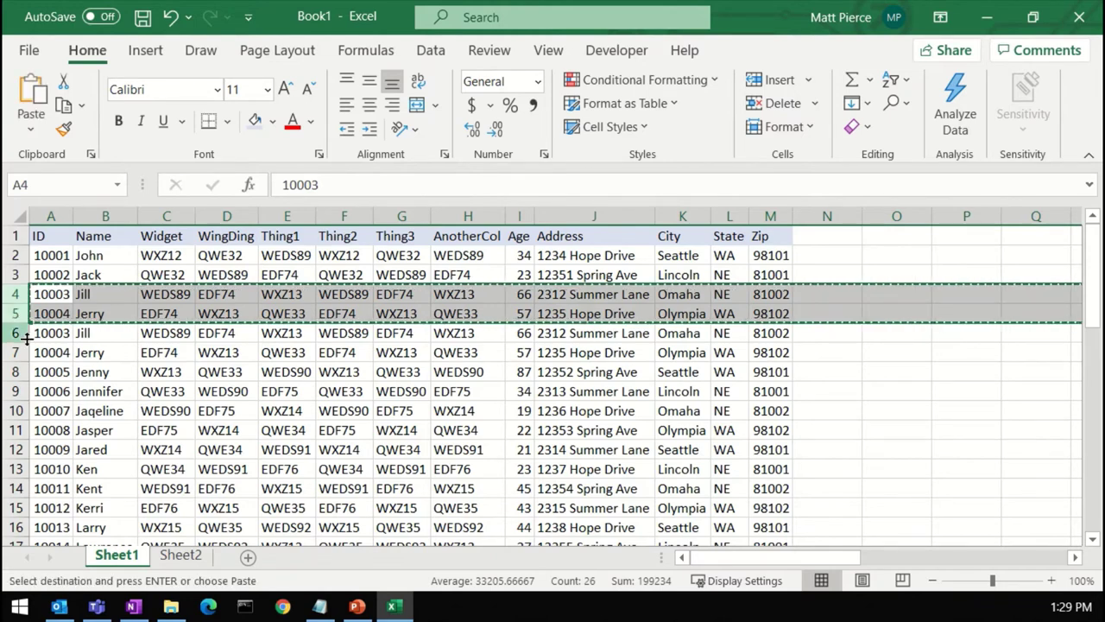
right_click(17, 410)
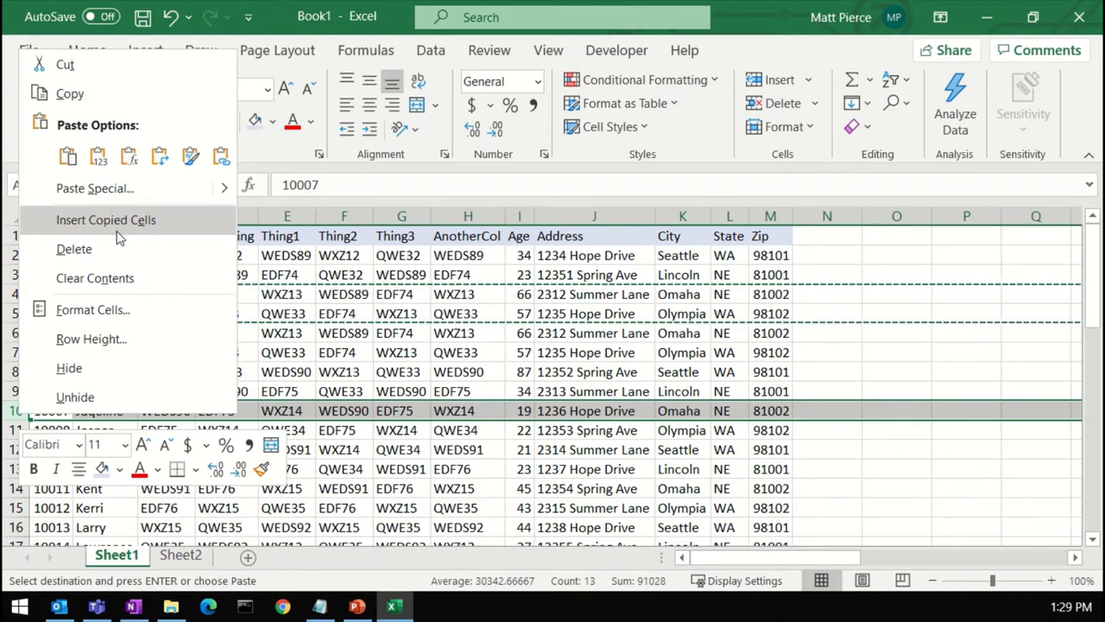
key("Escape")
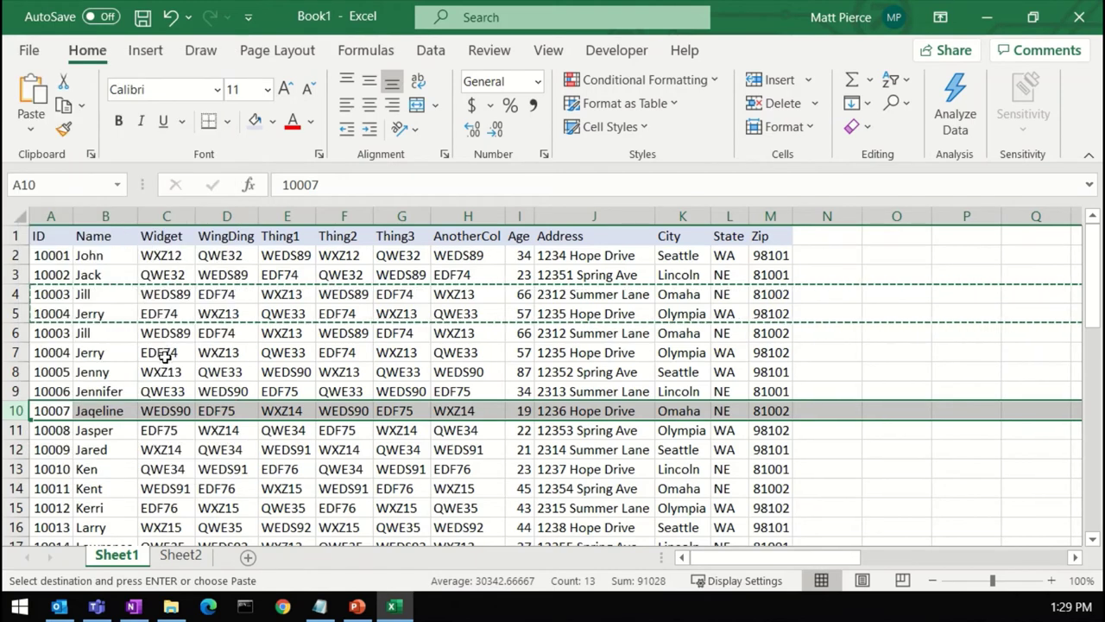
key("ctrl+z")
key("ctrl+z")
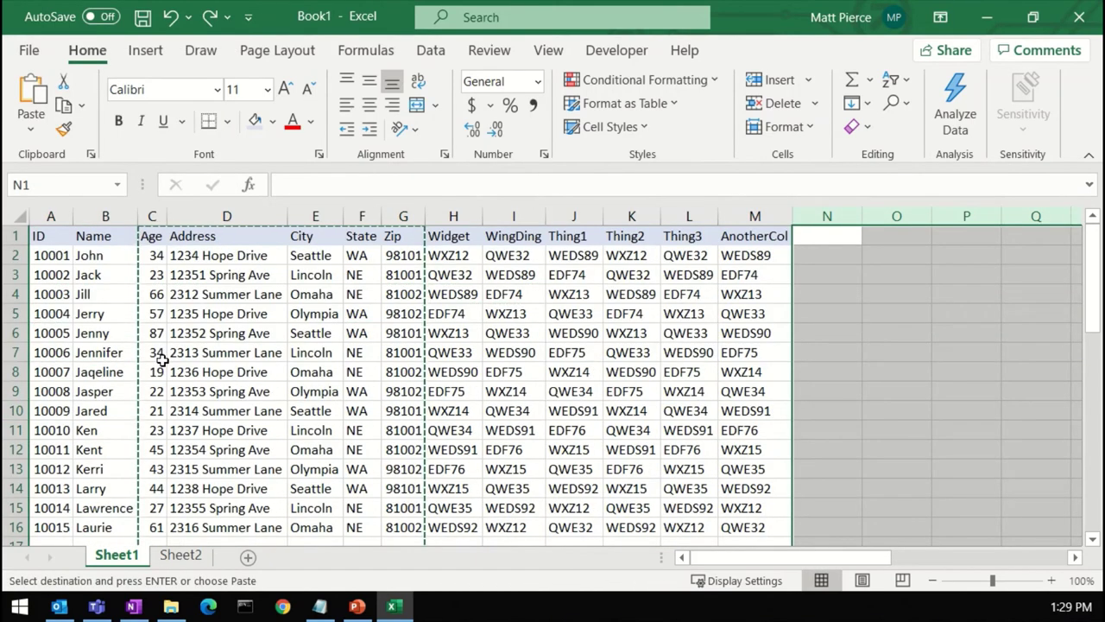
key("ctrl+z")
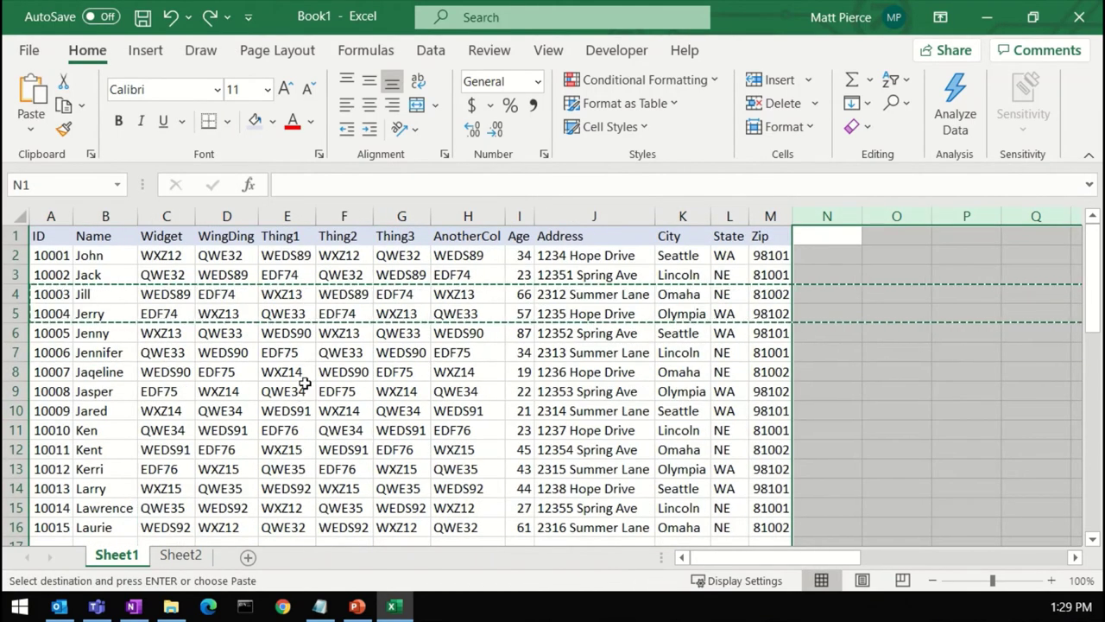
Step: Copy the Age column and insert it before the Address column
left_click(288, 216)
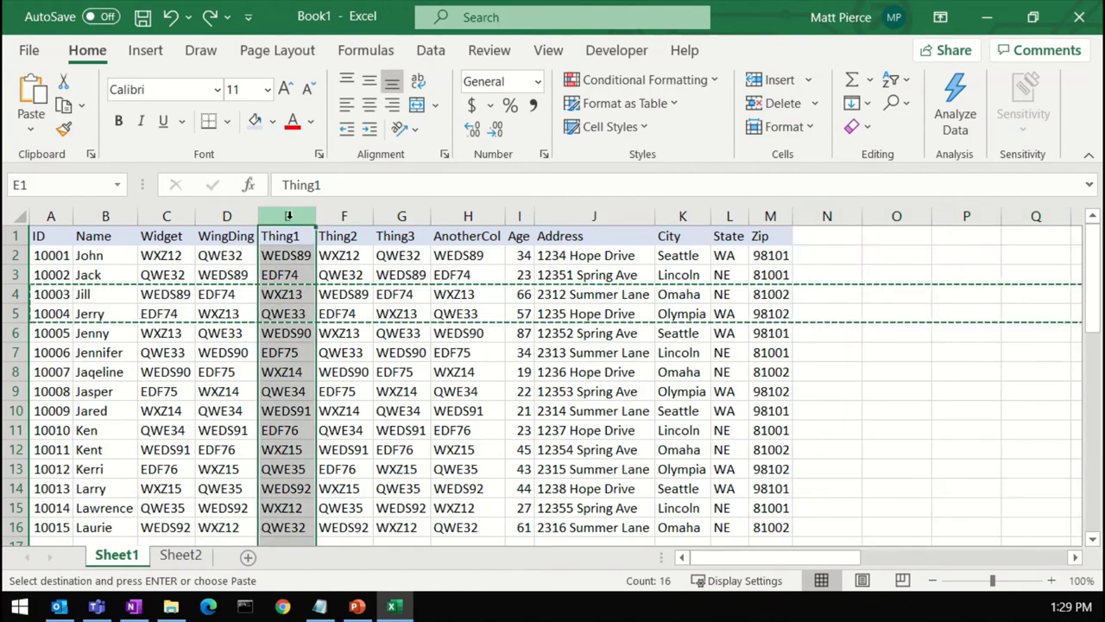
left_click(523, 216)
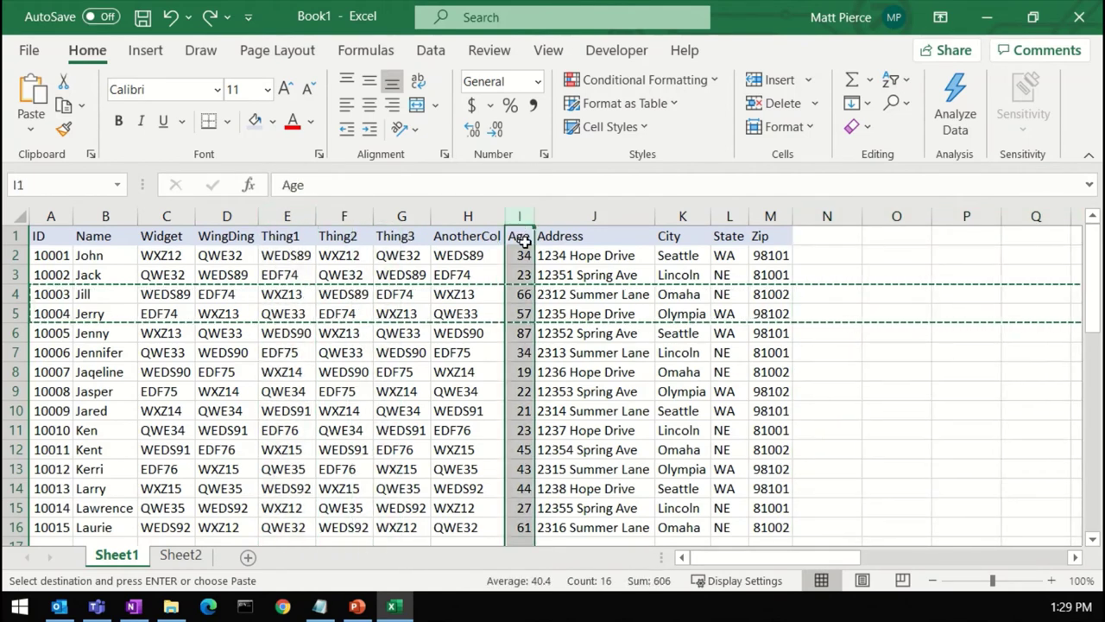
key("ctrl+c")
right_click(563, 217)
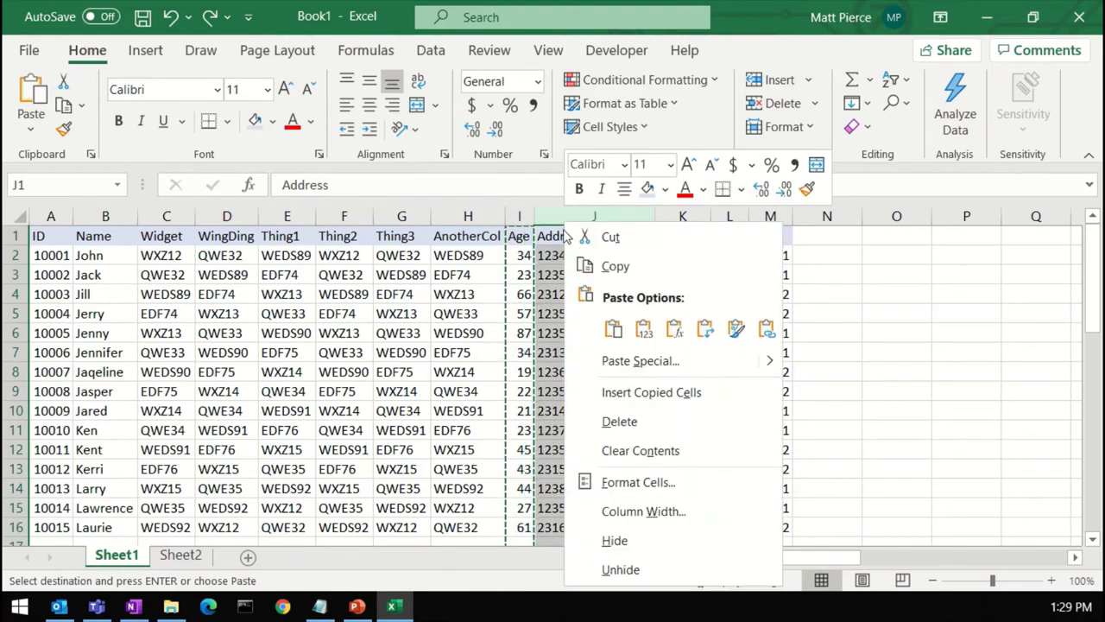
left_click(648, 392)
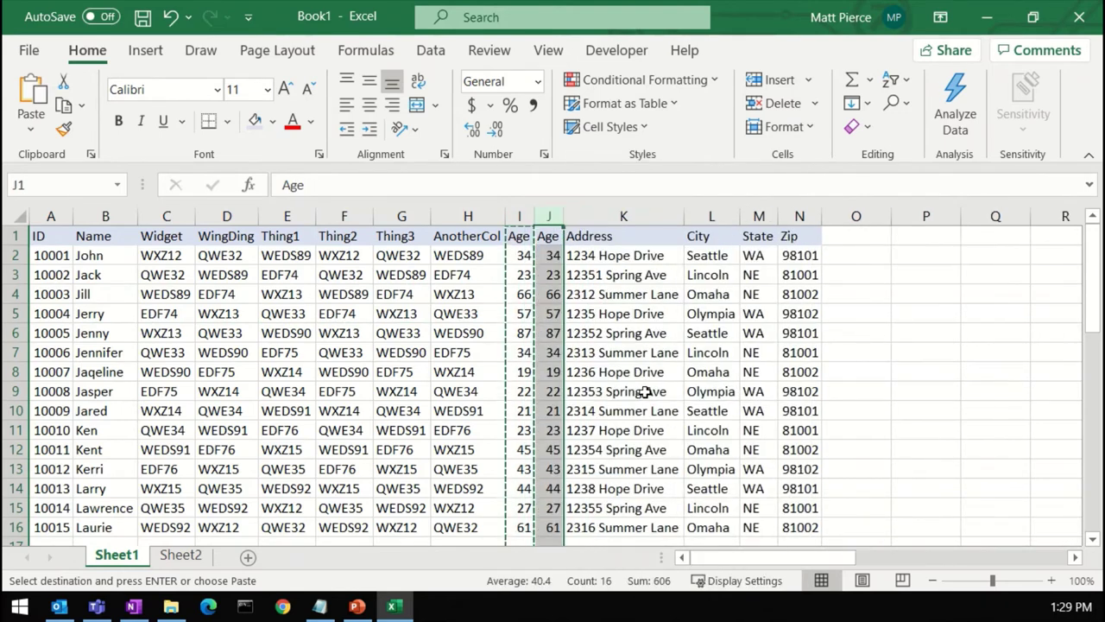
left_click(617, 354)
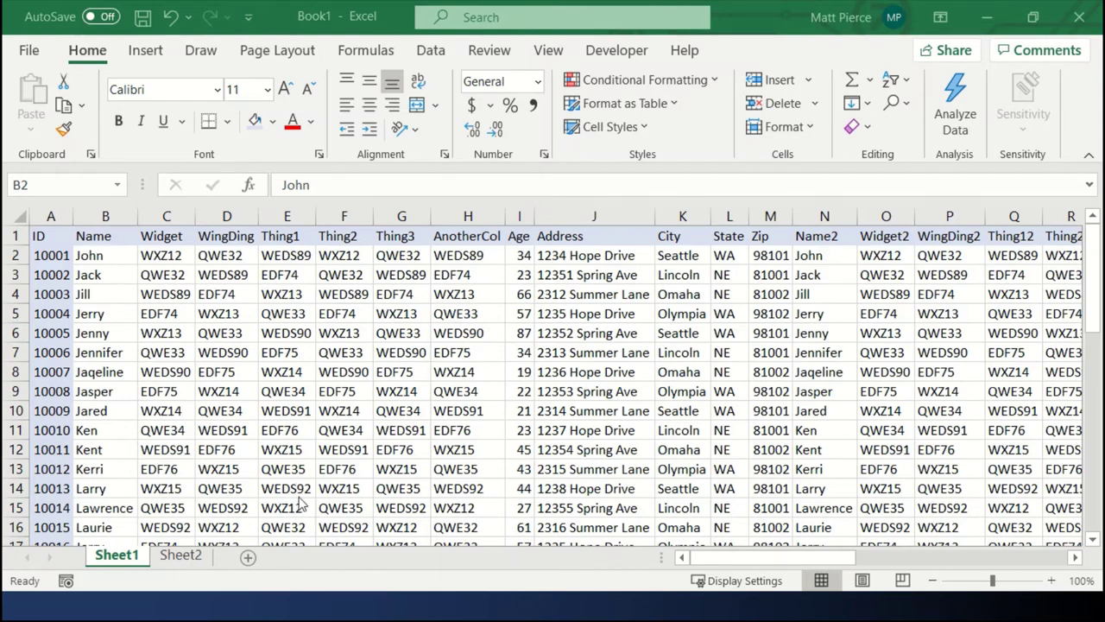
Step: Scroll sideways through the expanded table to the copied columns and back
left_click(743, 563)
left_click_drag(775, 567, 918, 562)
left_click(763, 562)
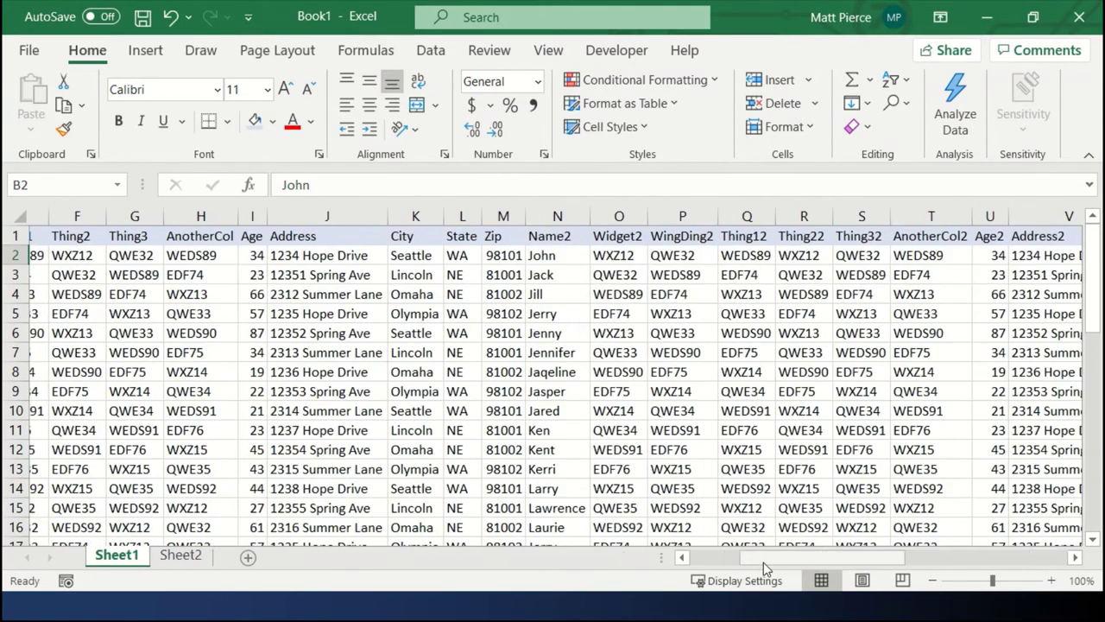
scroll(646, 558, "left", 3)
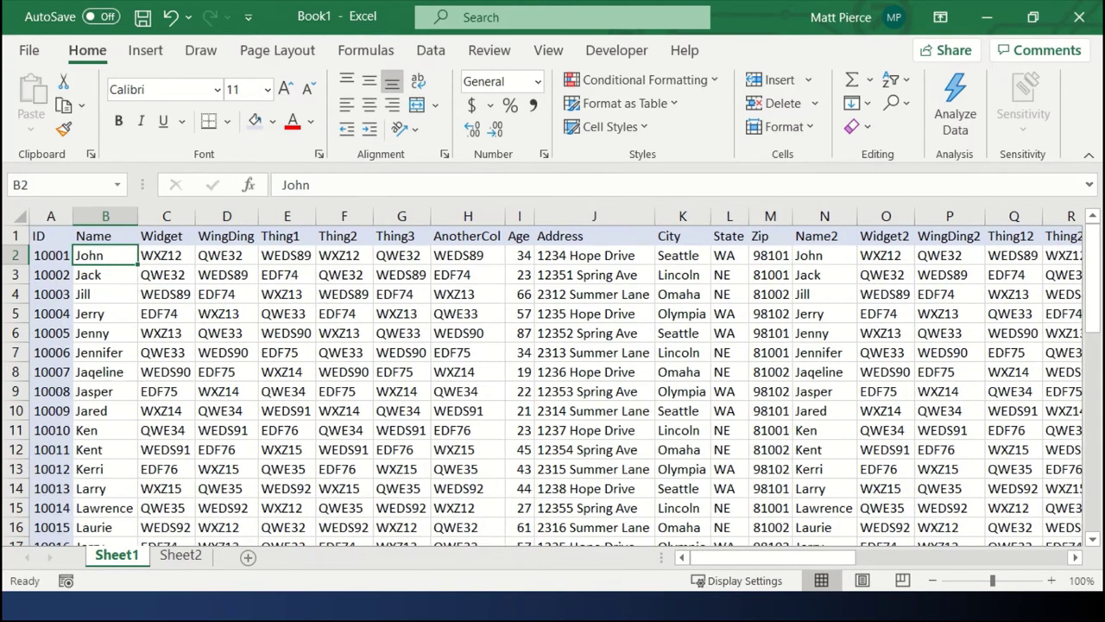
left_click(1044, 558)
left_click_drag(1045, 557, 748, 555)
Step: Select the Thing1–Thing2 cells in row 16, then cells B2 and J12
scroll(924, 476, "down", 3)
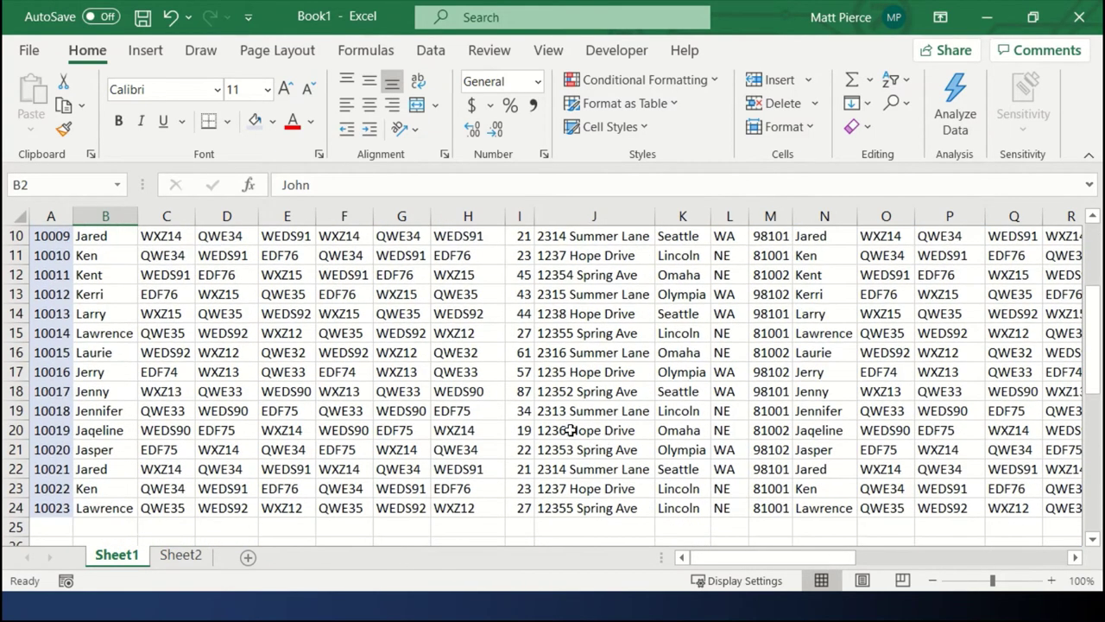
left_click(354, 352)
left_click_drag(291, 356, 332, 354)
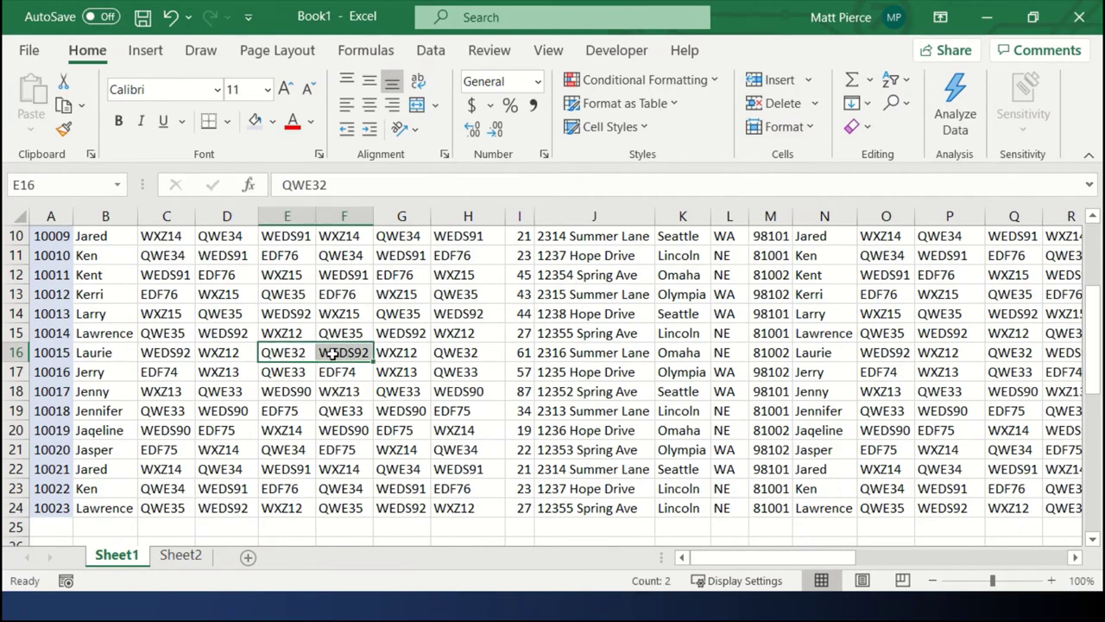
scroll(335, 361, "up", 3)
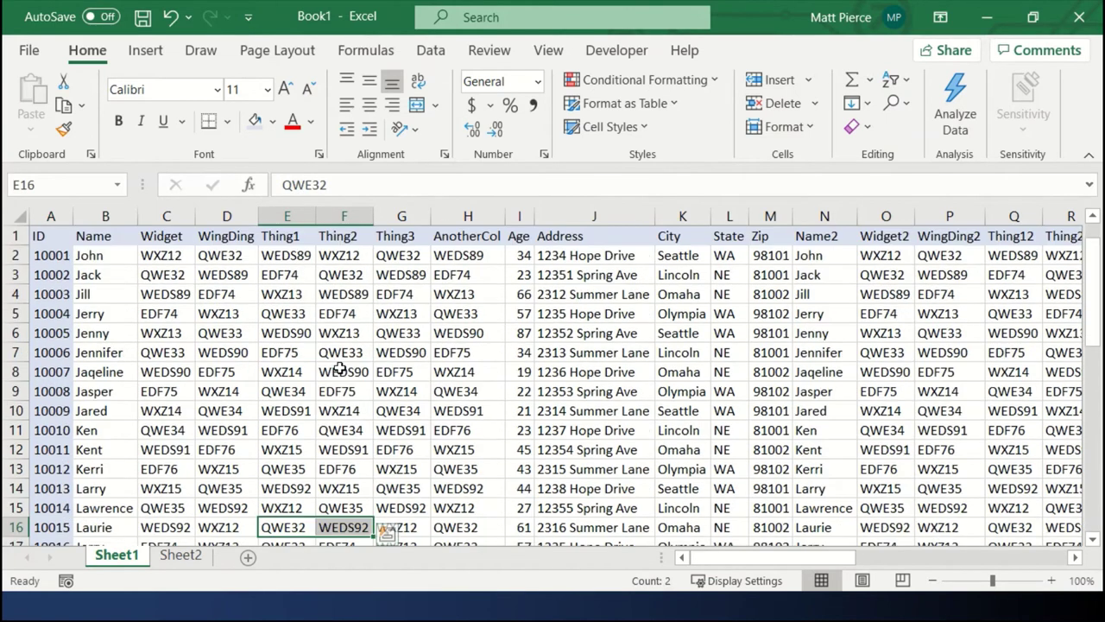
left_click(98, 257)
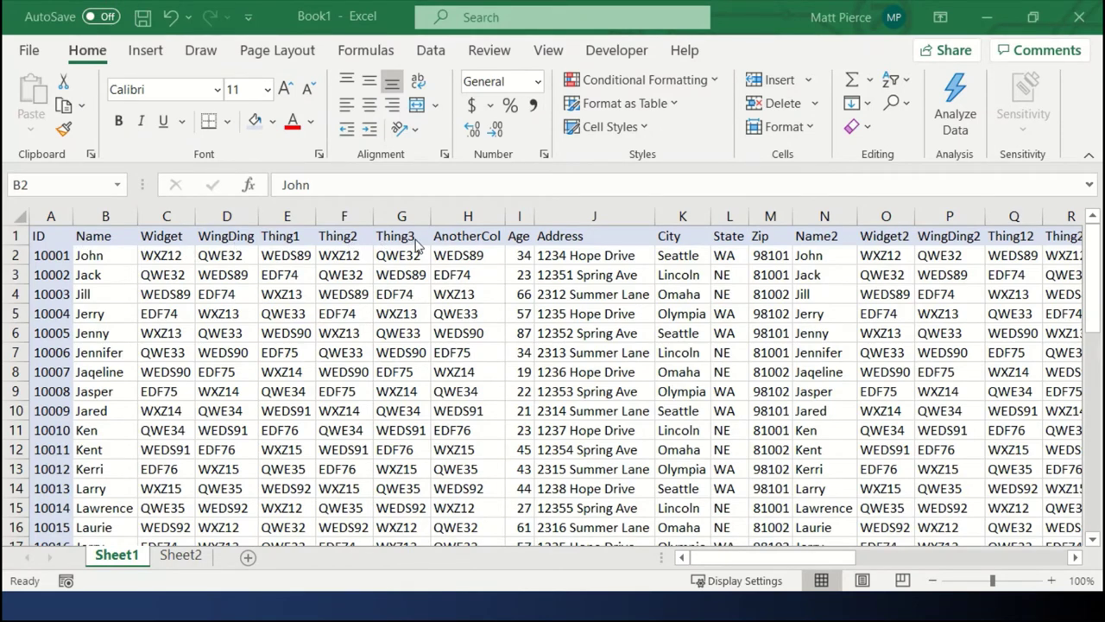
left_click(589, 446)
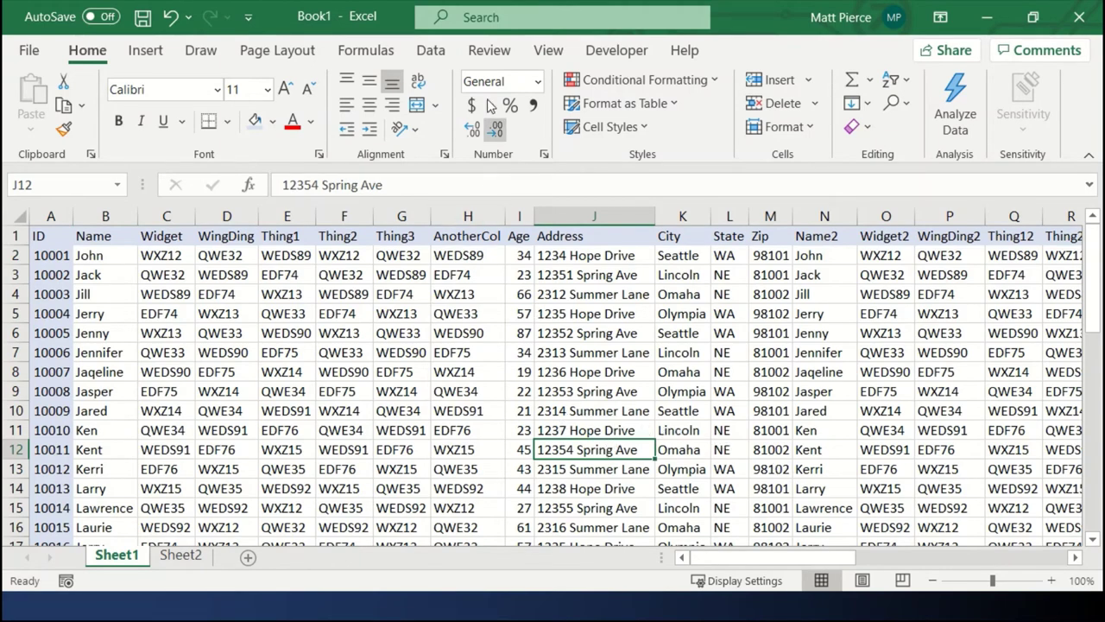
Step: Apply View > Freeze Panes > Freeze Top Row and scroll to confirm the header stays
left_click(547, 50)
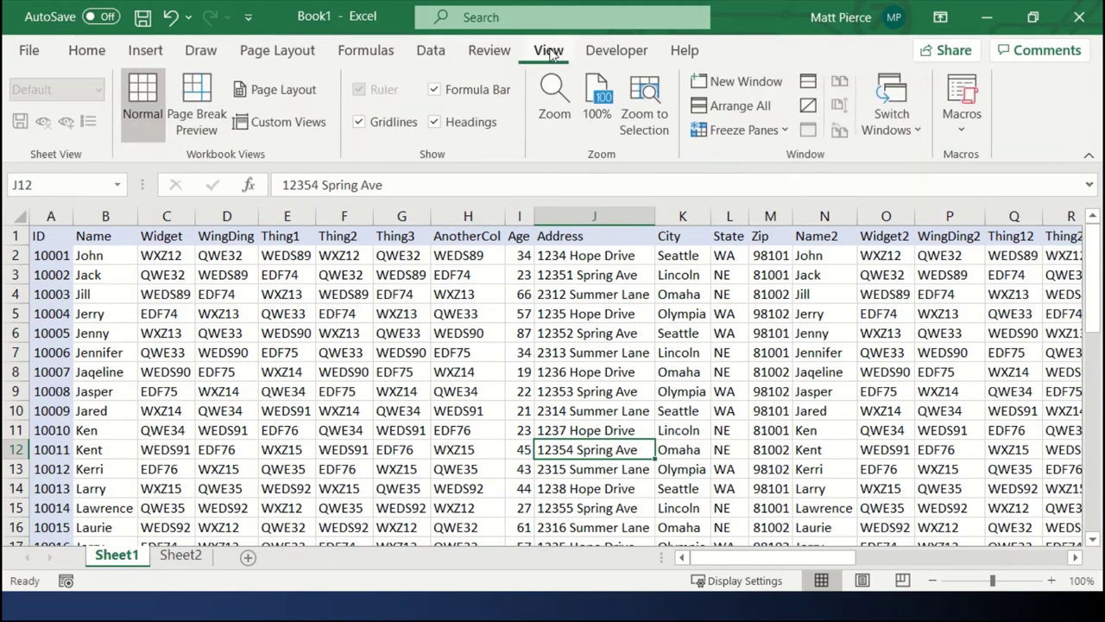
left_click(786, 130)
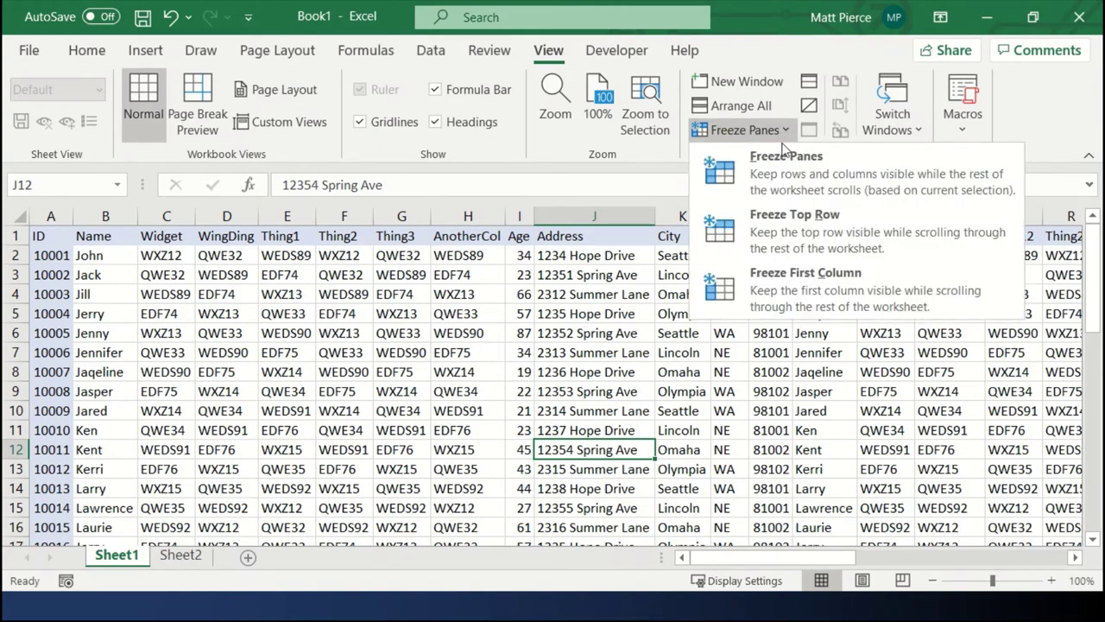
left_click(795, 229)
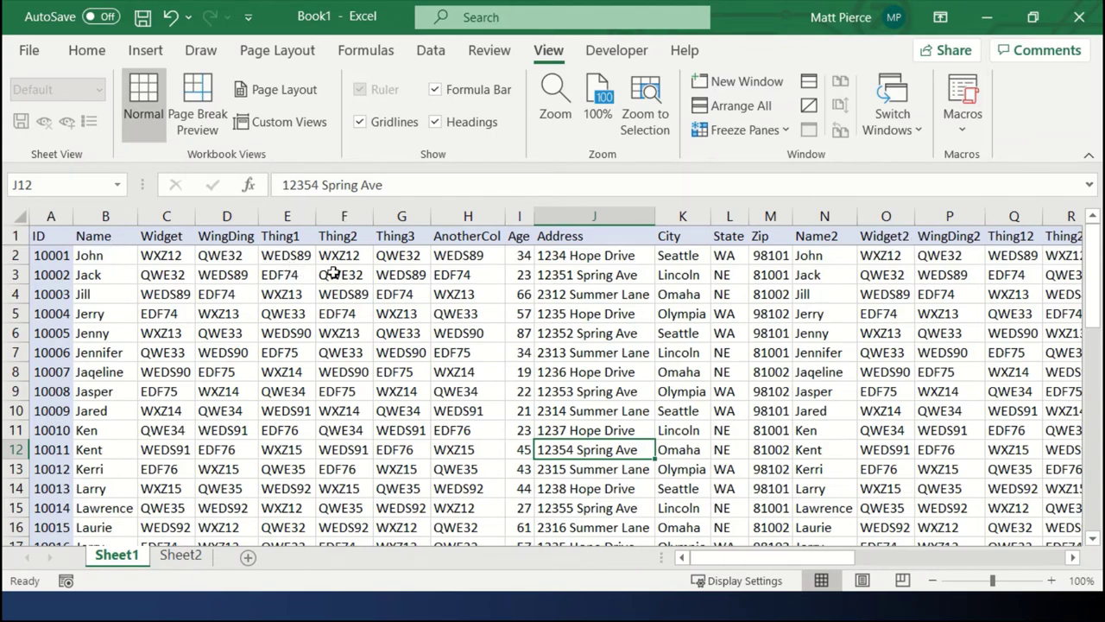
scroll(756, 285, "down", 3)
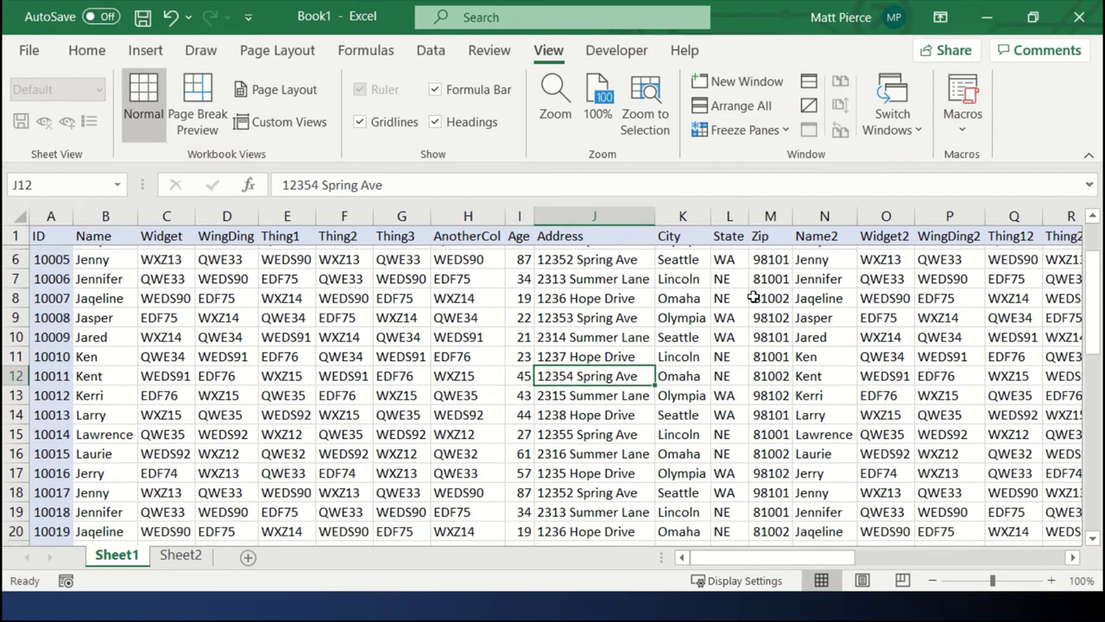
scroll(468, 248, "down", 2)
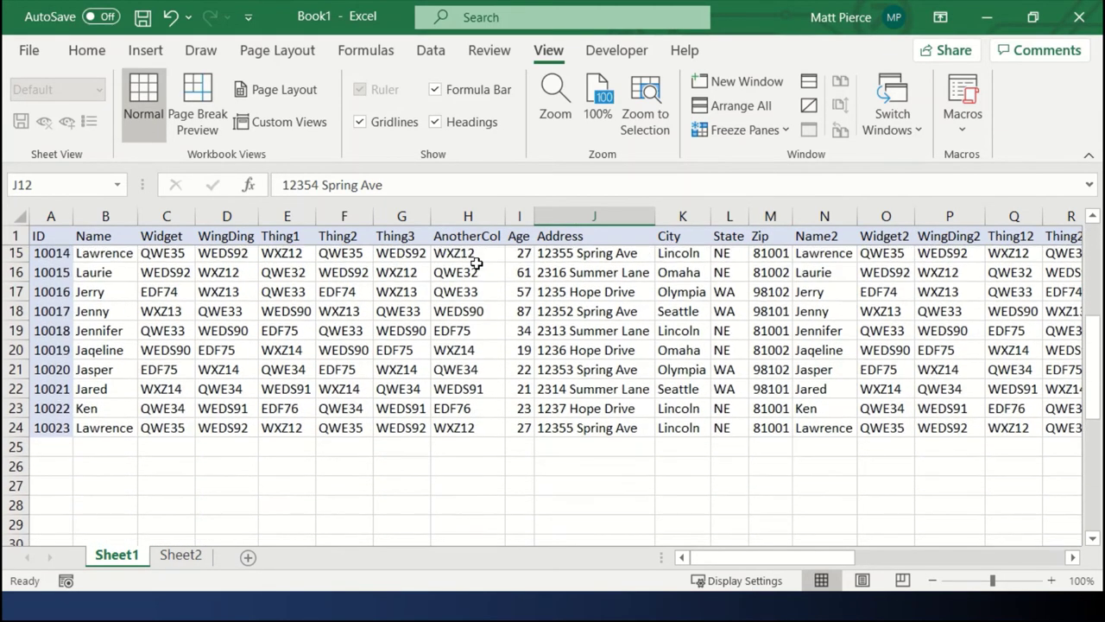
scroll(476, 264, "up", 5)
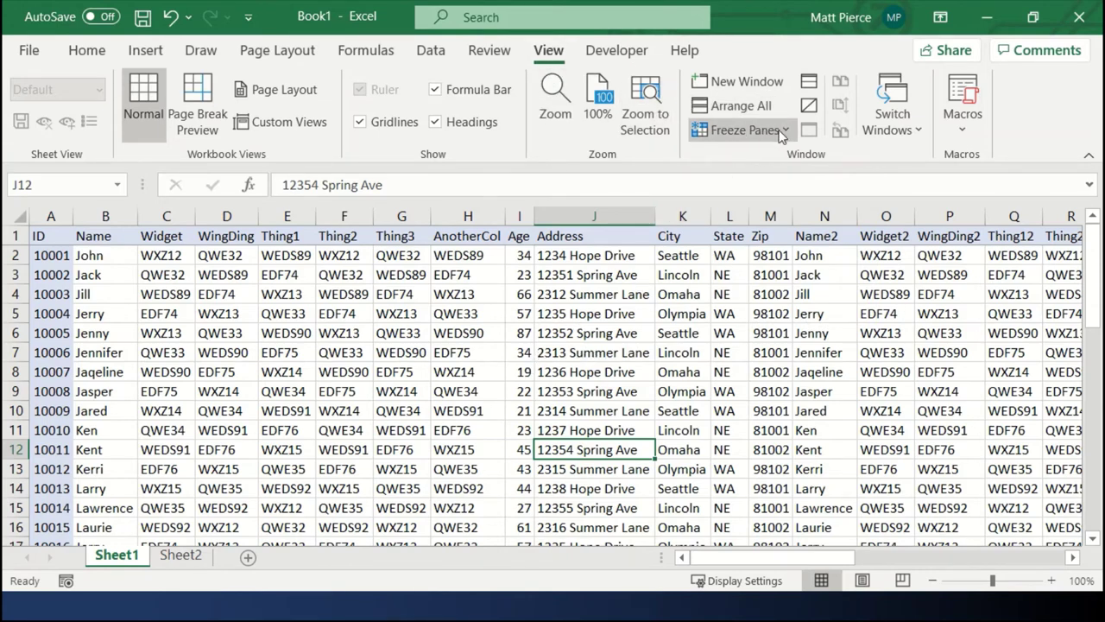
Step: Choose Unfreeze Panes and scroll up and down to confirm the header moves
left_click(782, 132)
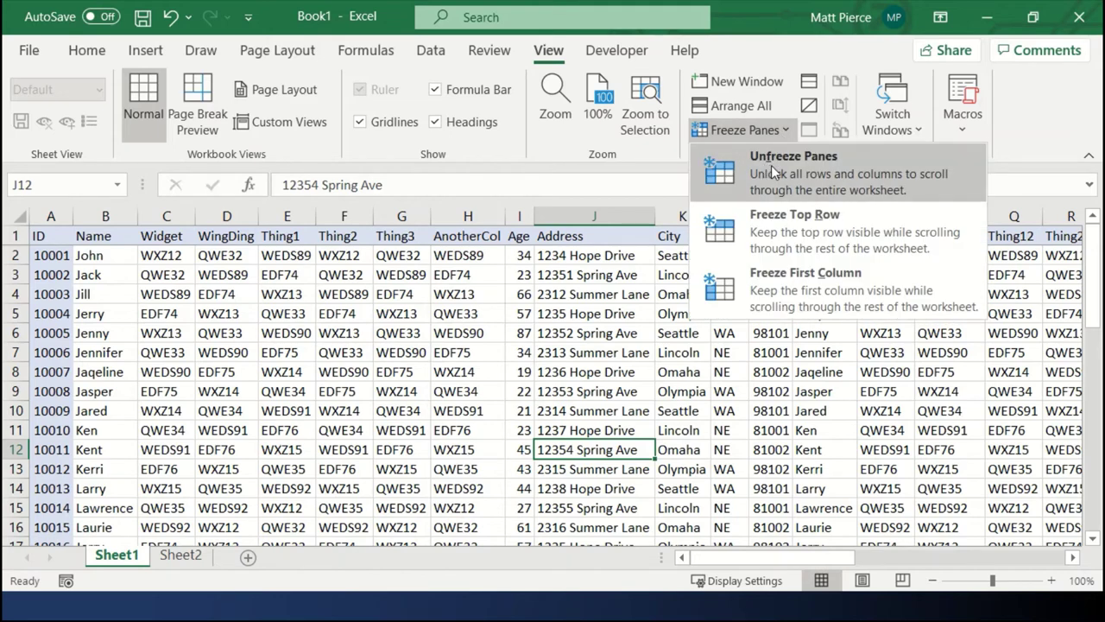
left_click(770, 164)
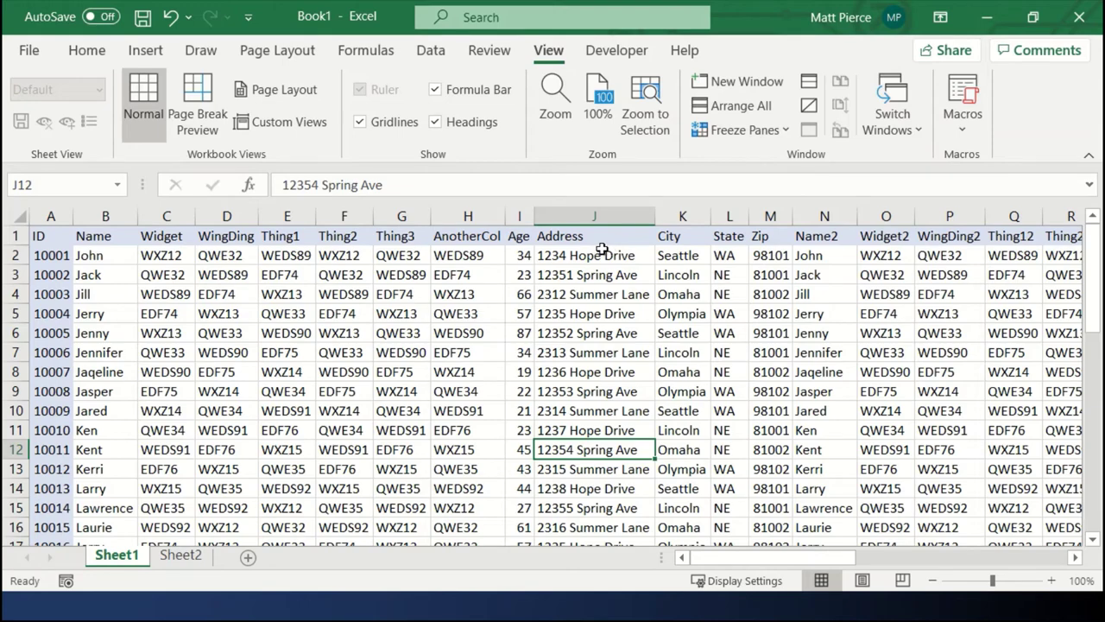
scroll(572, 321, "down", 1)
scroll(572, 332, "up", 1)
scroll(560, 246, "down", 2)
scroll(557, 291, "up", 2)
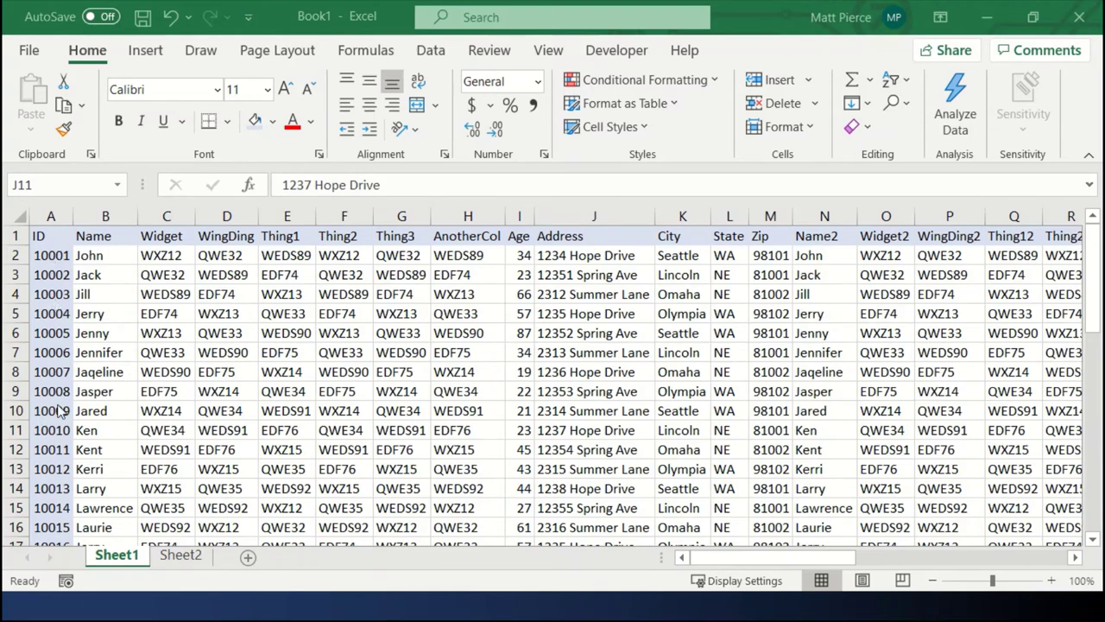
Step: Select the 1237 Hope Drive cell J11 and cell H8 (WXZ14)
left_click(836, 558)
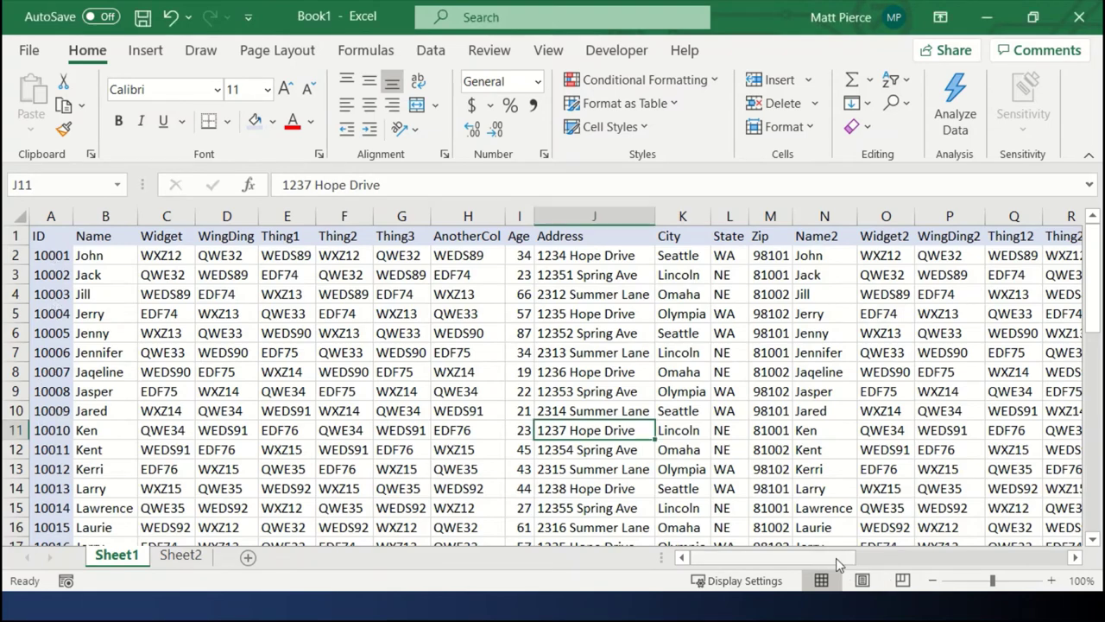
left_click(885, 559)
left_click_drag(788, 566, 724, 565)
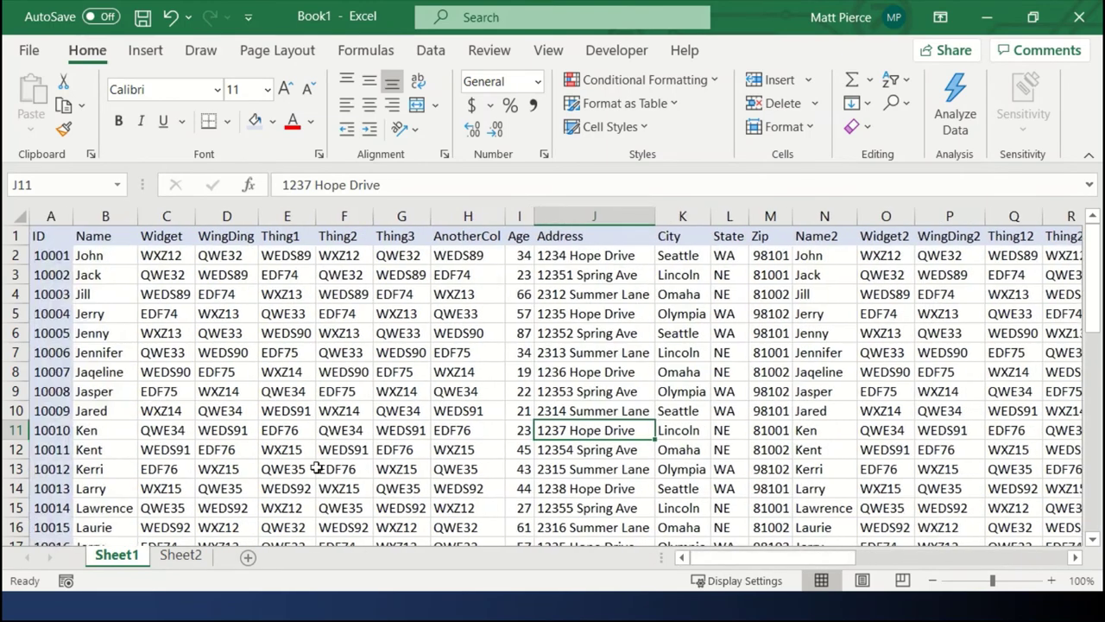
left_click(442, 373)
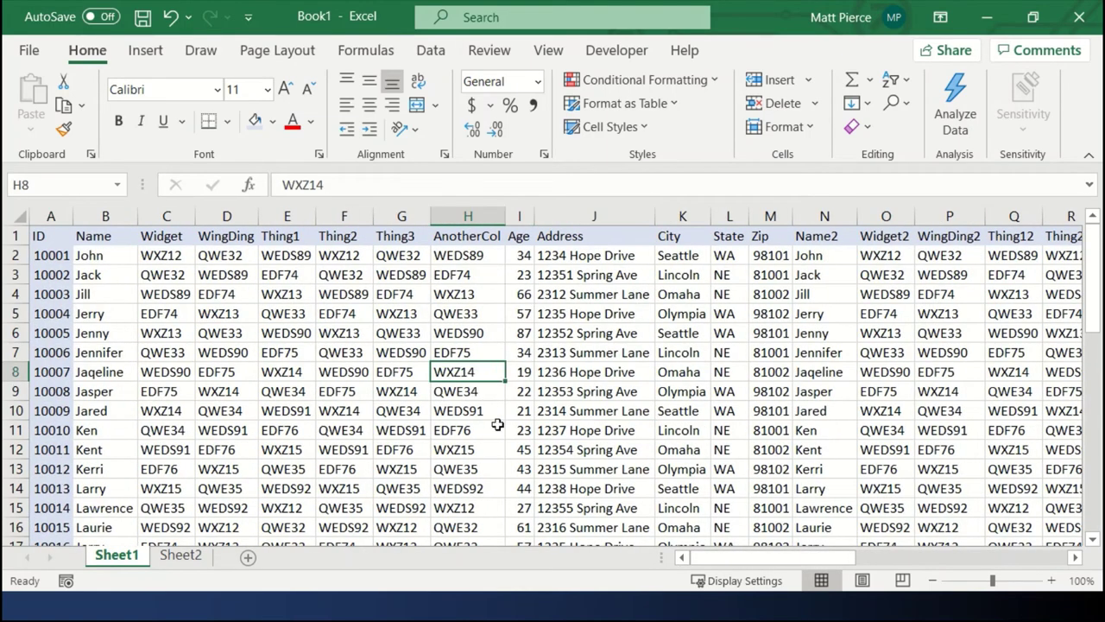
left_click(548, 50)
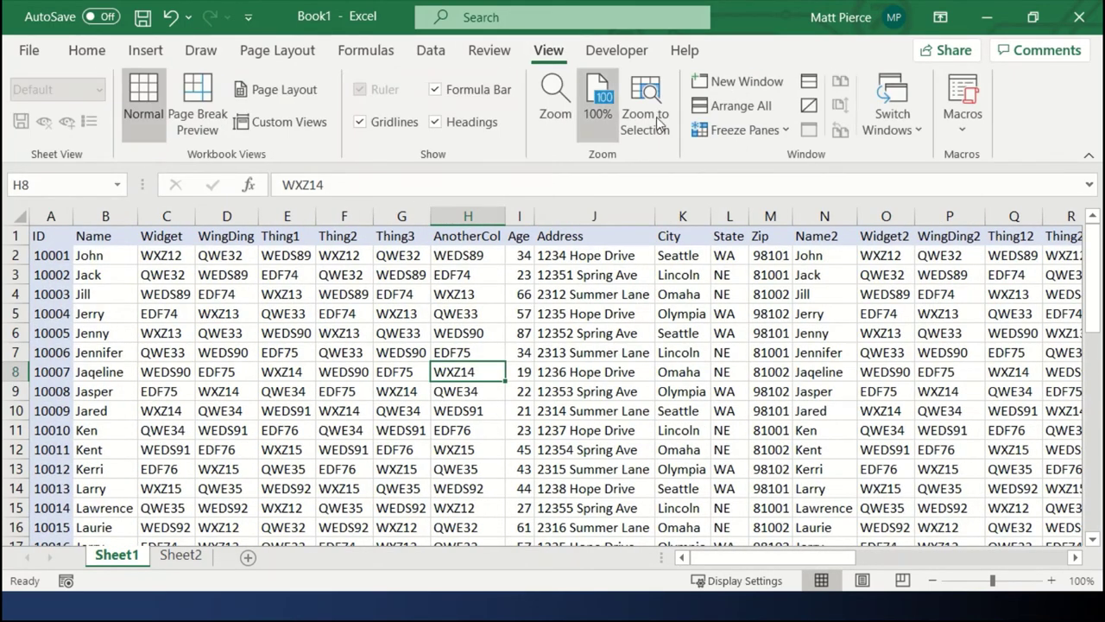
Step: Freeze the first column and scroll sideways to check the ID column stays
left_click(744, 129)
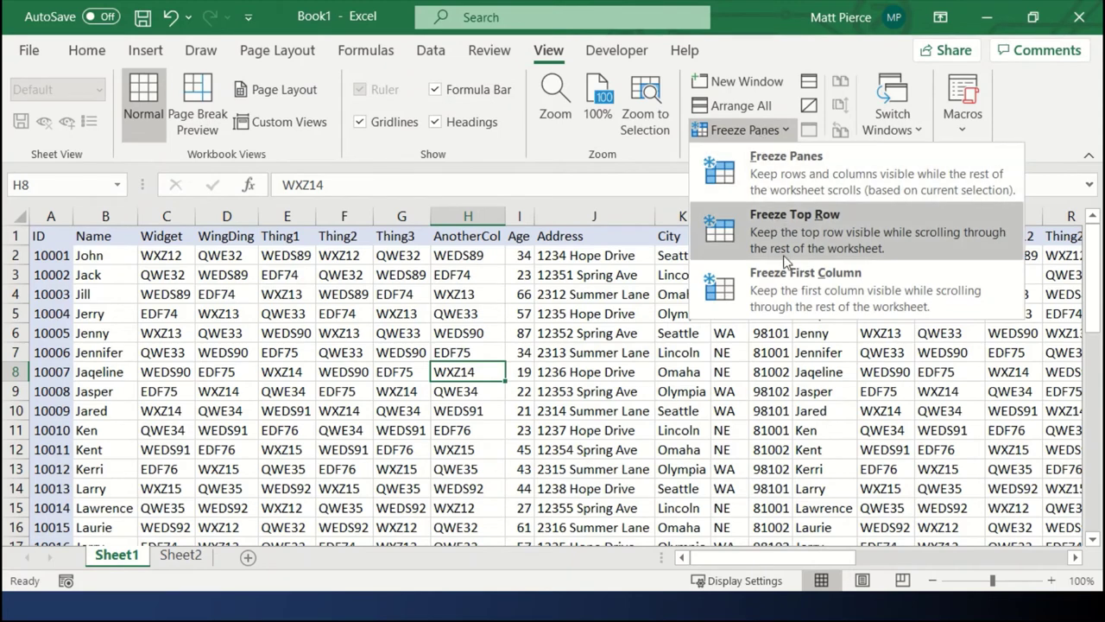
left_click(796, 287)
left_click(799, 282)
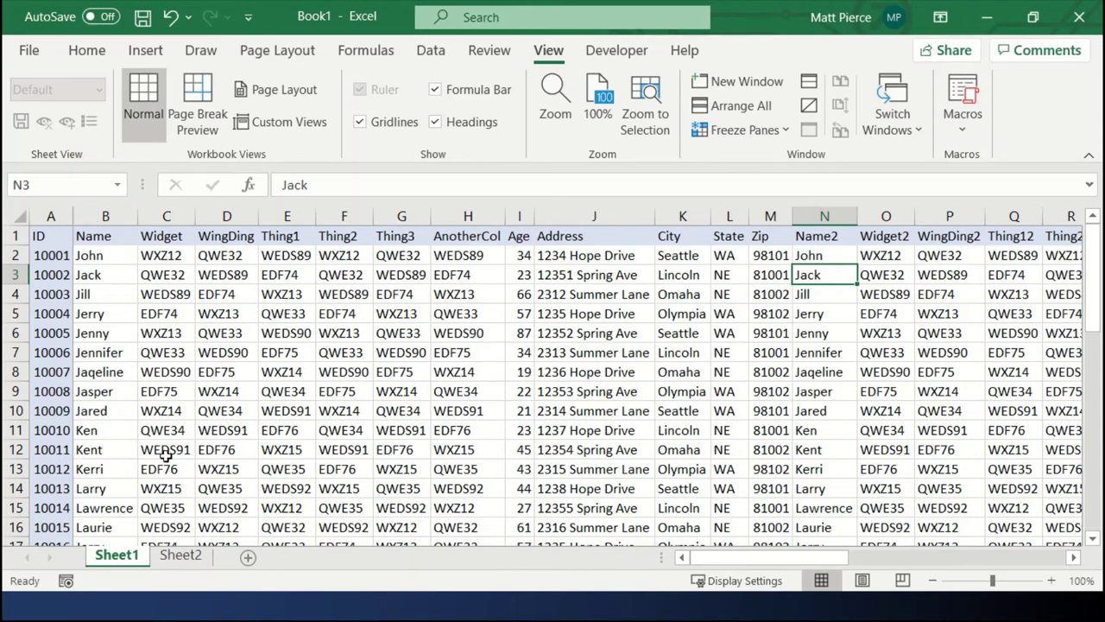
left_click_drag(751, 559, 915, 560)
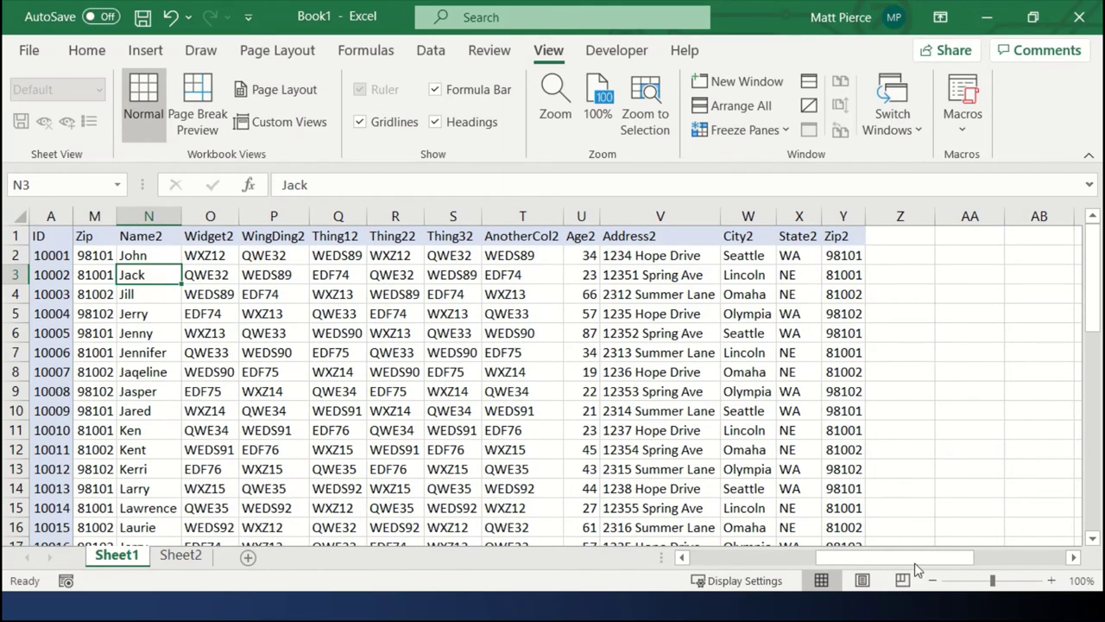
left_click_drag(869, 560, 681, 561)
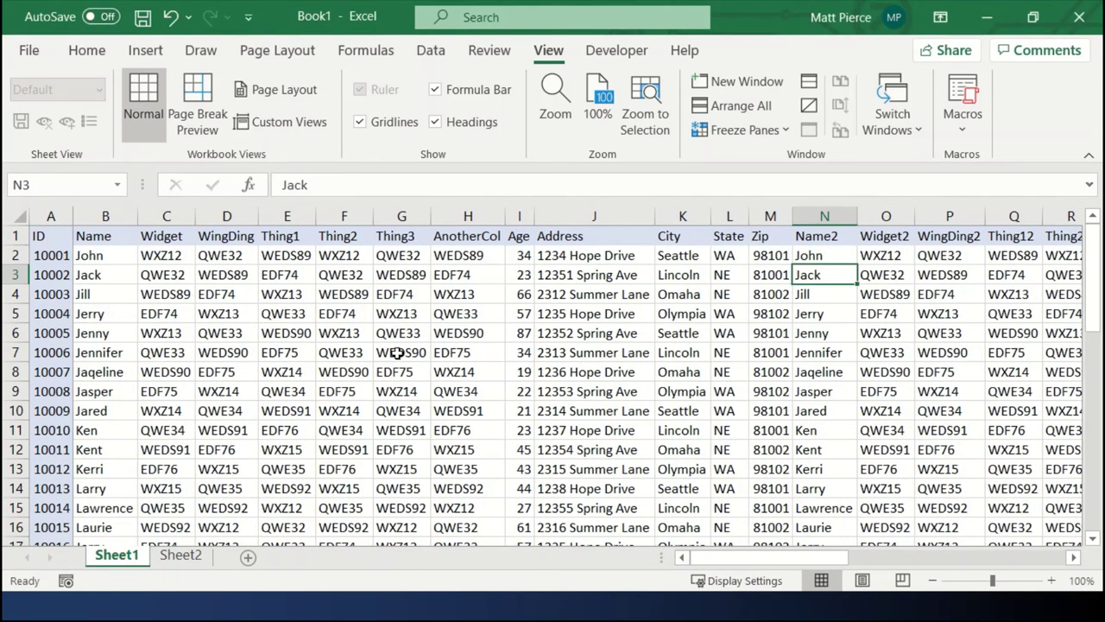
Step: Jump along row 7 between data edges and back to its start with keyboard
left_click(393, 352)
key("Left")
key("Left")
key("Left")
key("Left")
key("Right")
key("Right")
key("Right")
key("Right")
key("Right")
key("Right")
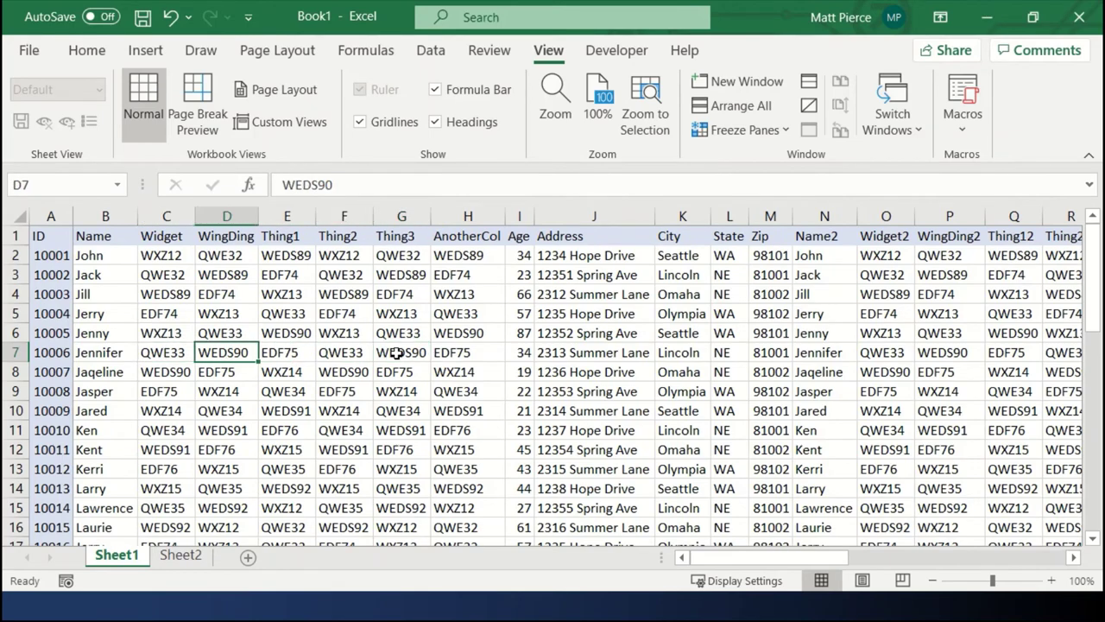
key("Right")
key("Right")
key("Right")
key("Right")
key("Right")
key("Right")
key("Right")
key("Right")
key("Right")
key("Right")
key("Right")
key("Right")
key("Right")
key("Right")
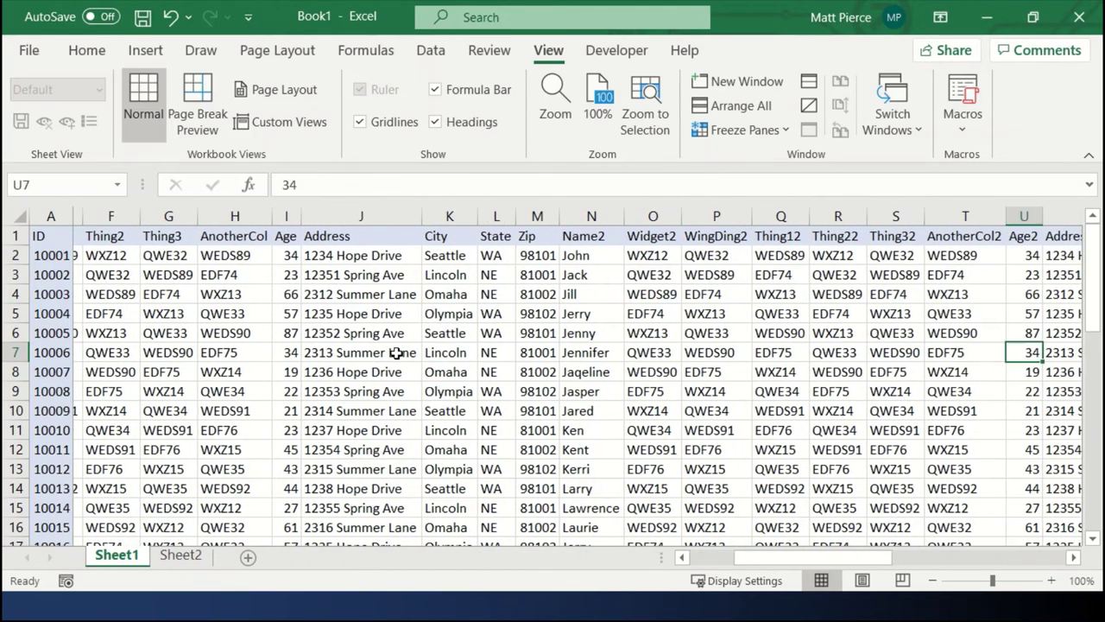
key("Home")
right_click(396, 352)
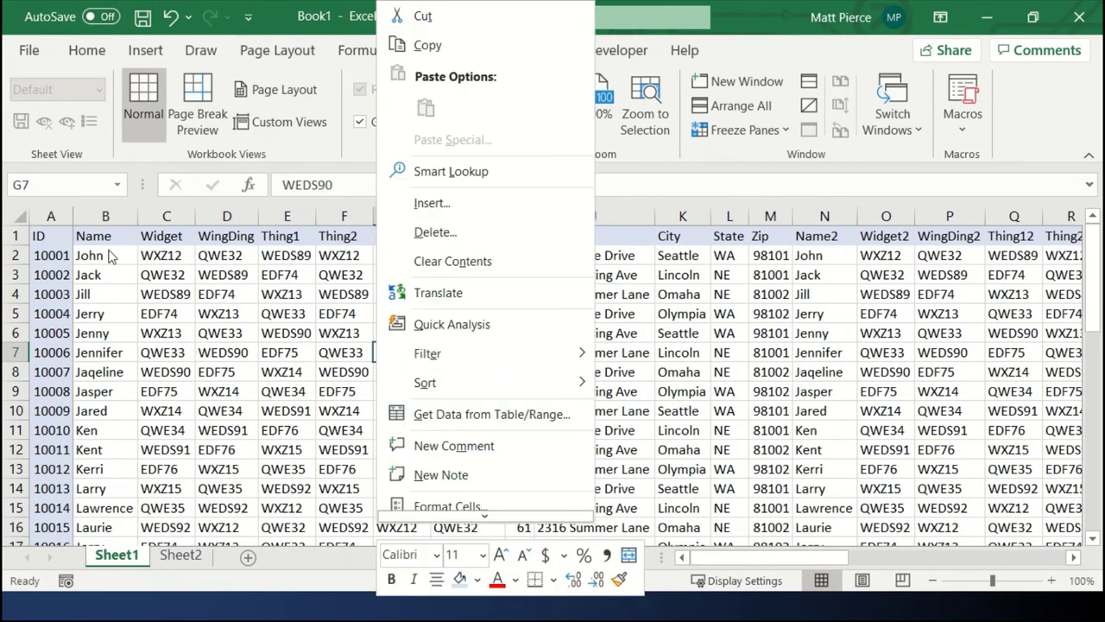
key("Escape")
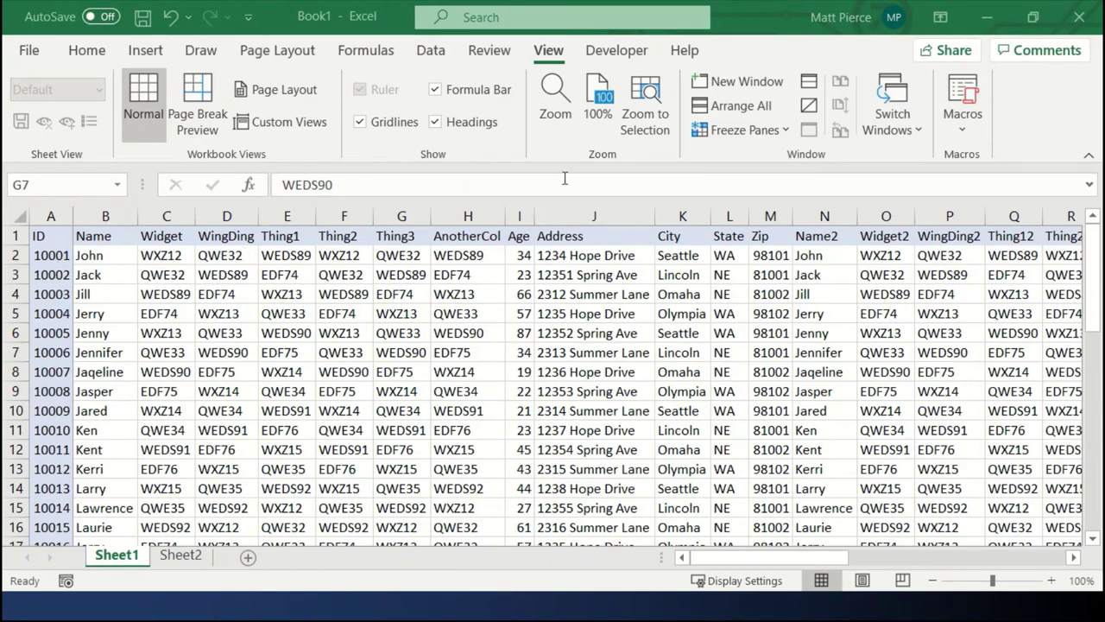
Step: Unfreeze the ID column, scroll down and right to test, then select cell B2
left_click(749, 134)
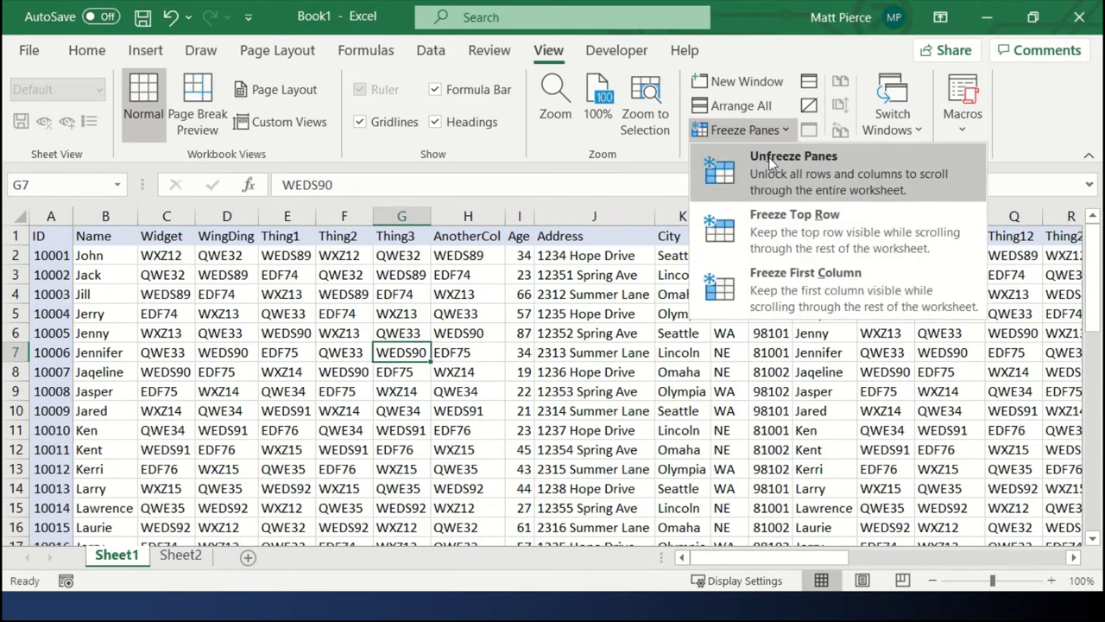
left_click(768, 157)
left_click(166, 371)
scroll(162, 373, "down", 2)
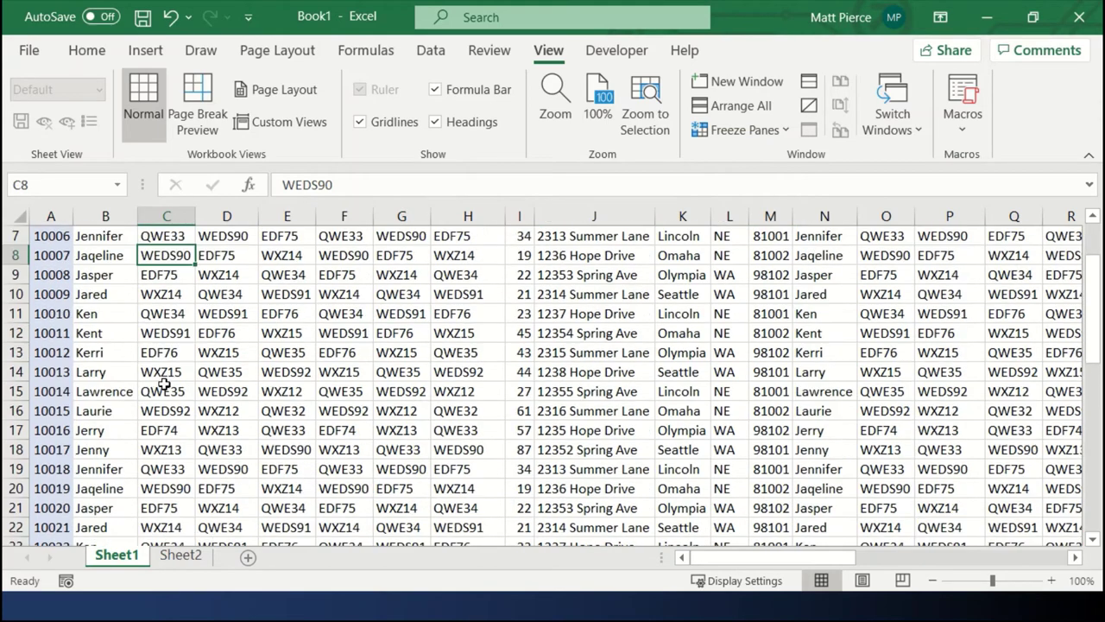
scroll(863, 559, "right", 3)
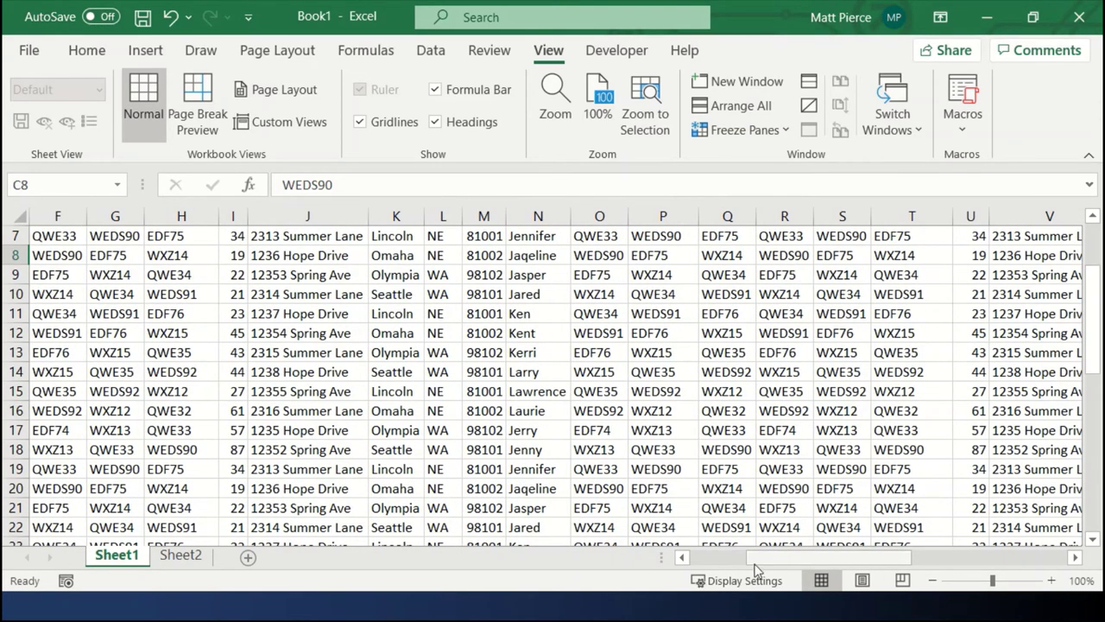
left_click(723, 558)
scroll(1097, 250, "up", 2)
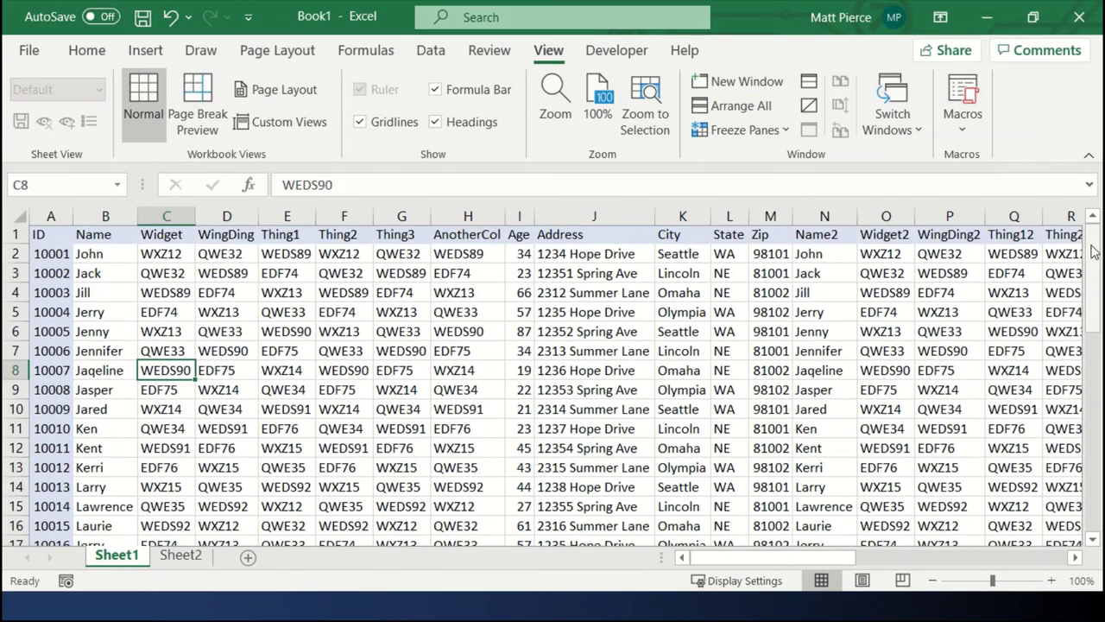
left_click(93, 255)
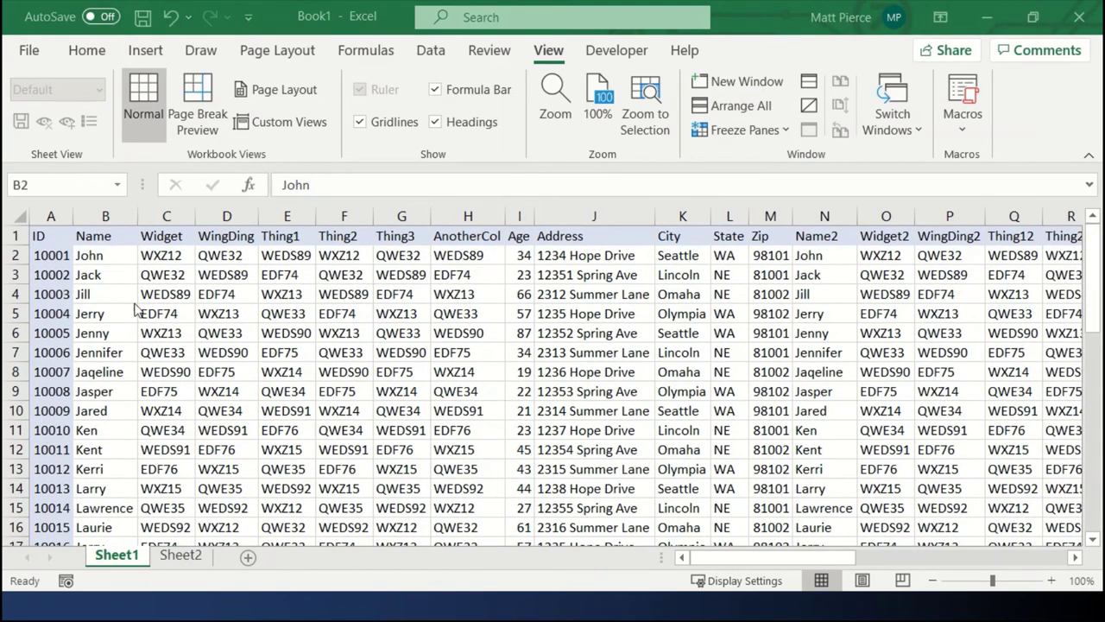
left_click(100, 255)
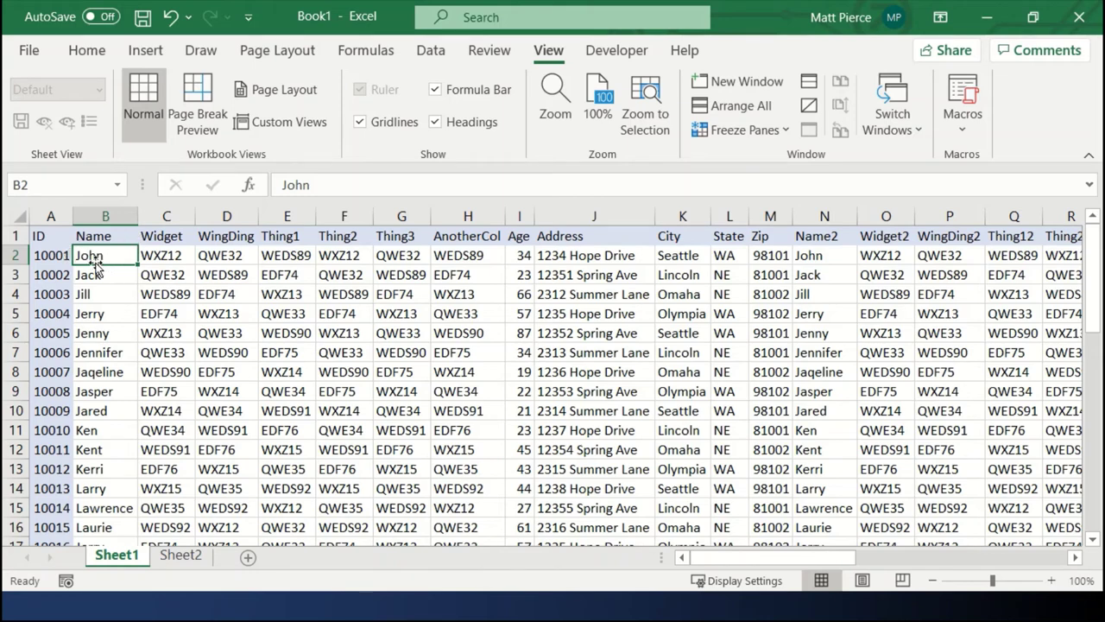
left_click(781, 130)
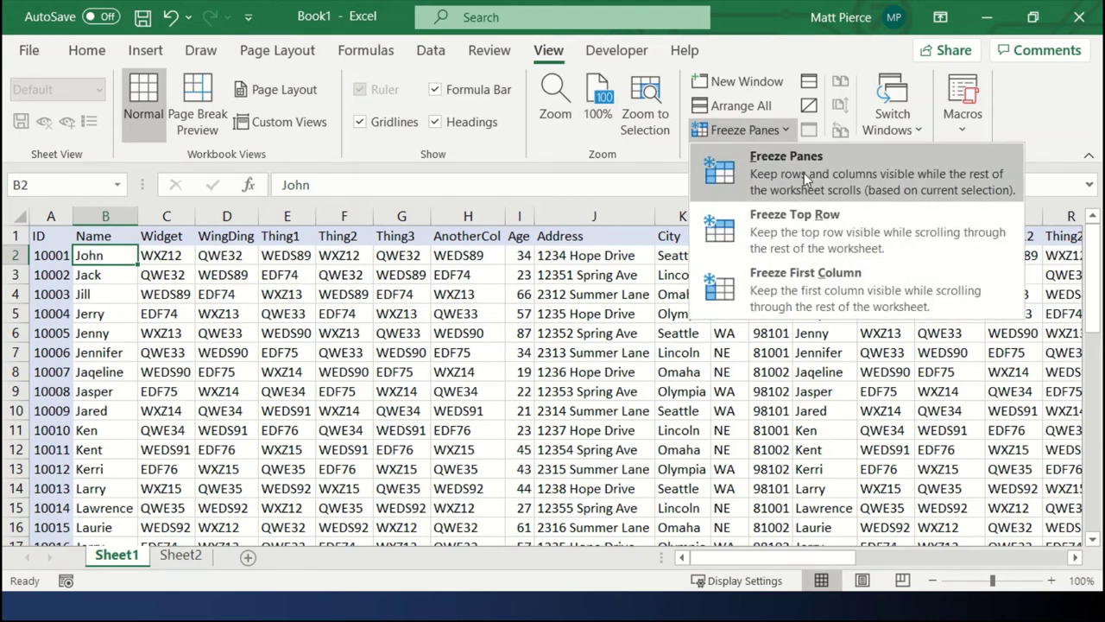
left_click(803, 173)
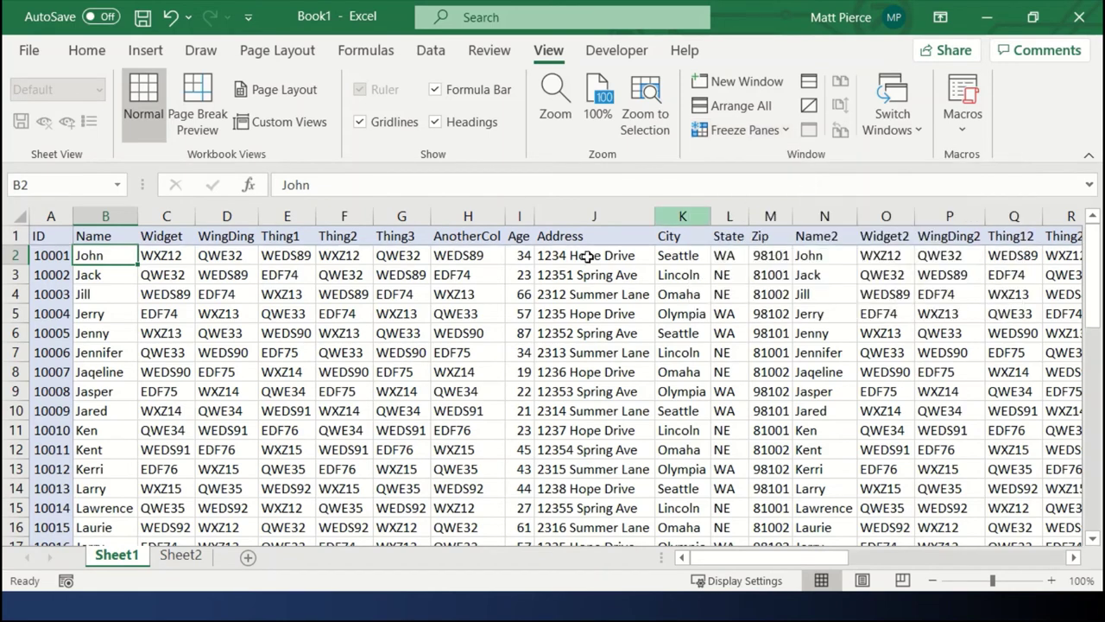
left_click(211, 352)
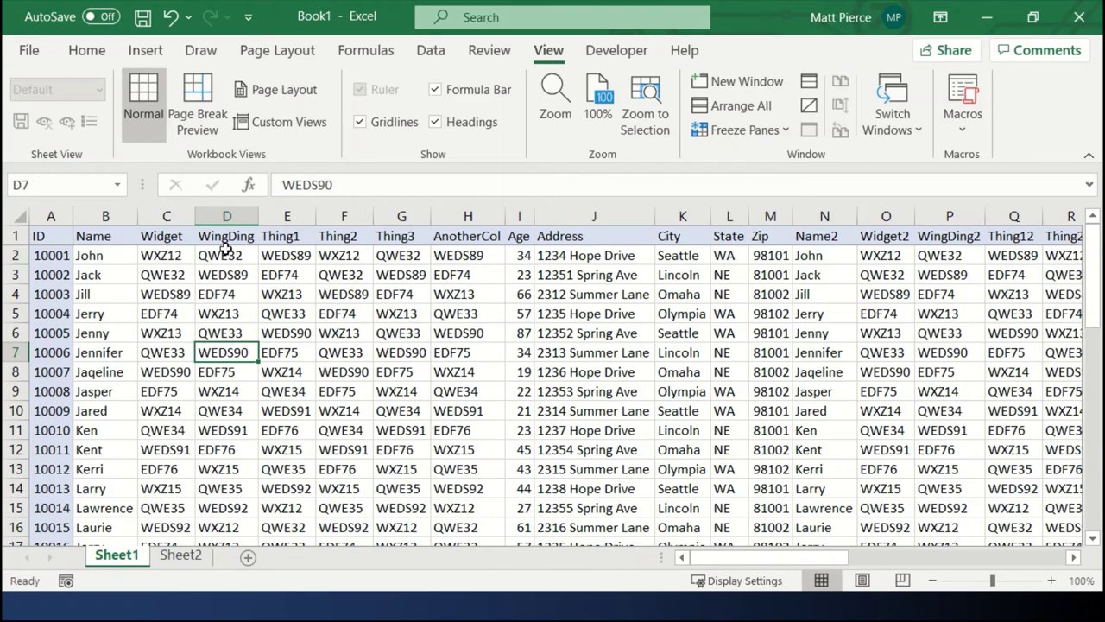
scroll(272, 356, "down", 4)
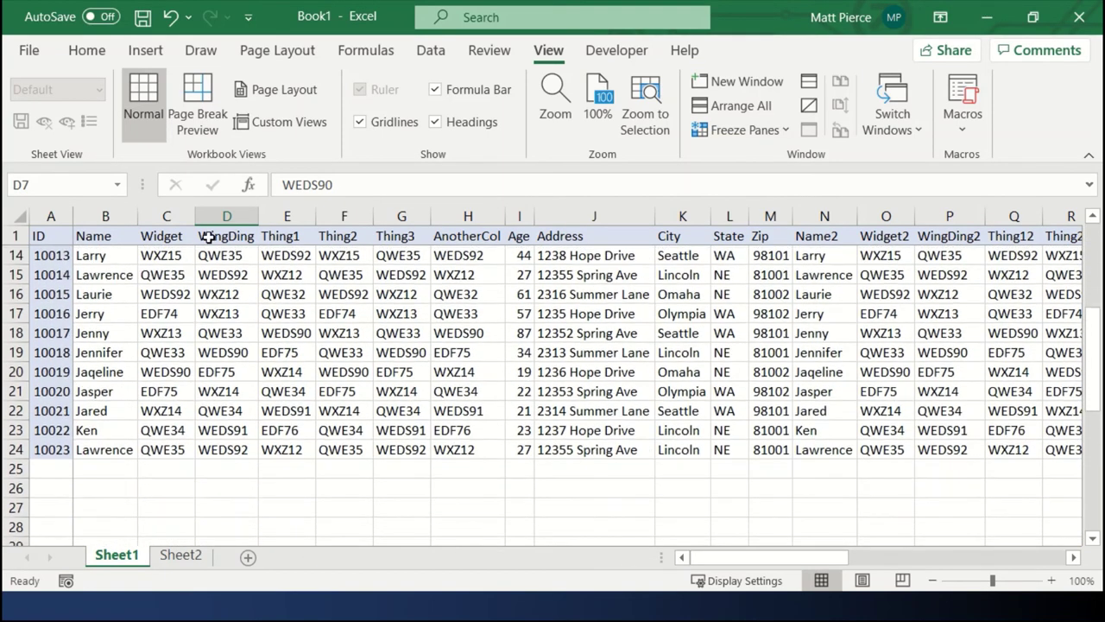
left_click(1073, 556)
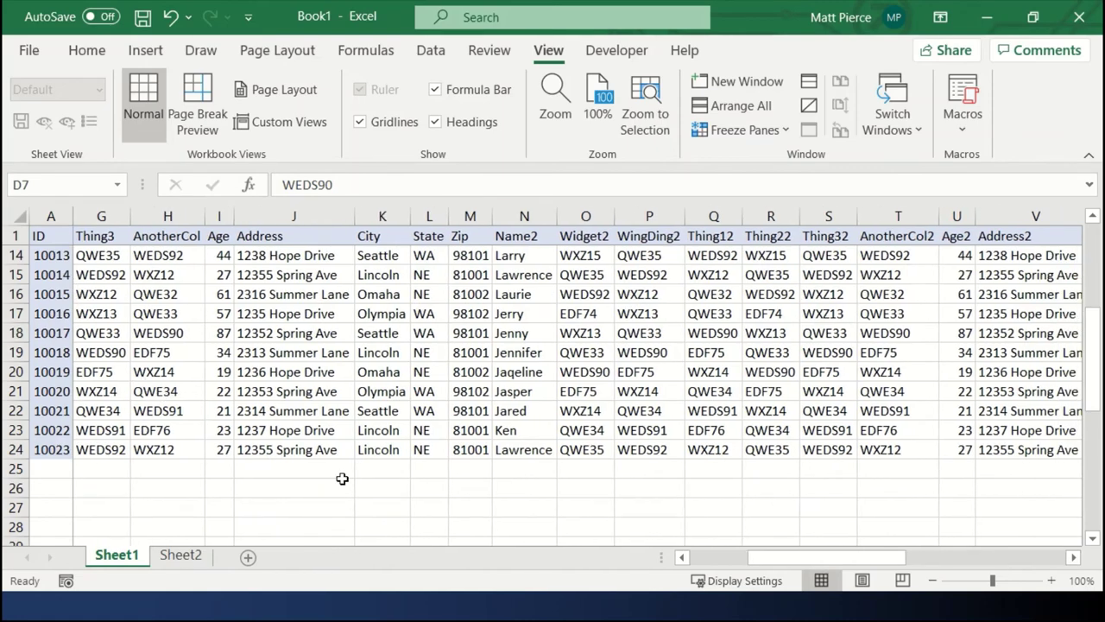
left_click(710, 557)
scroll(134, 418, "up", 4)
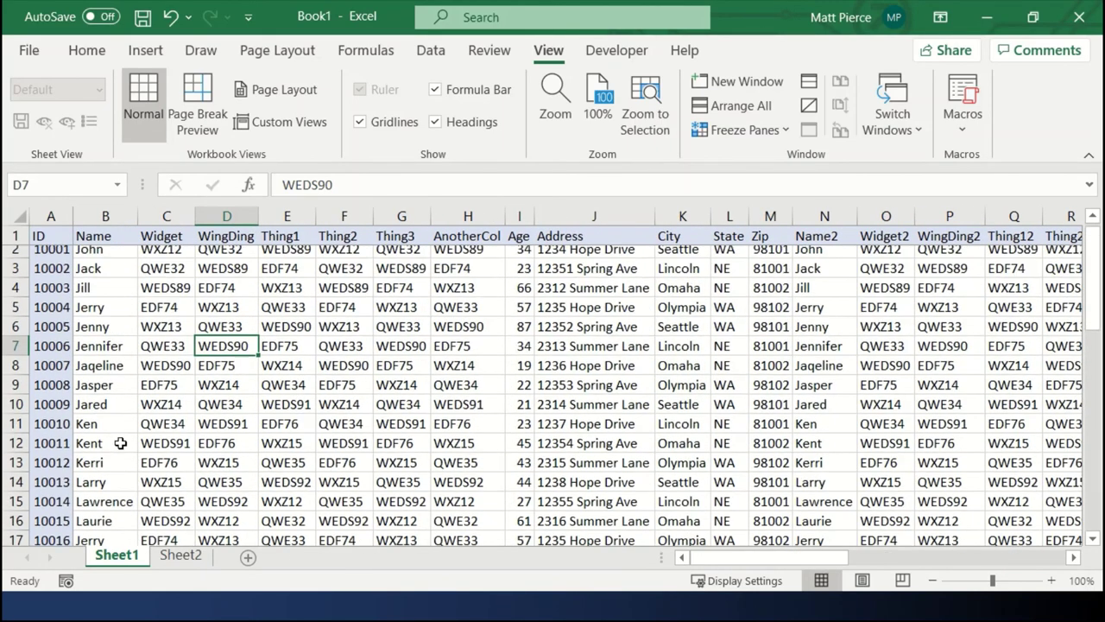
left_click(133, 297)
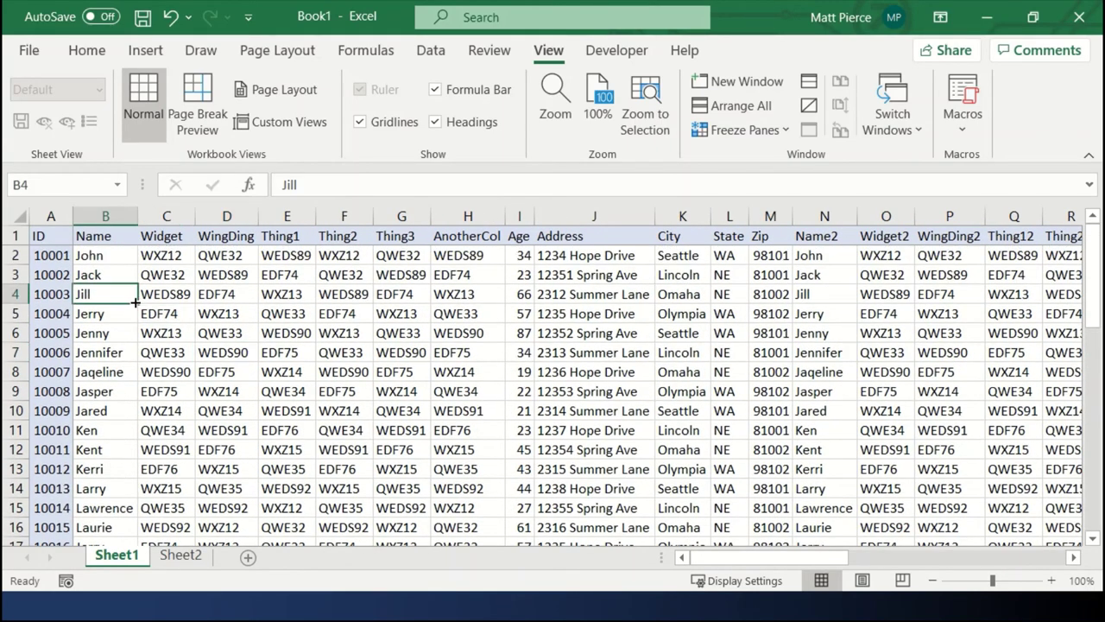
left_click(247, 333)
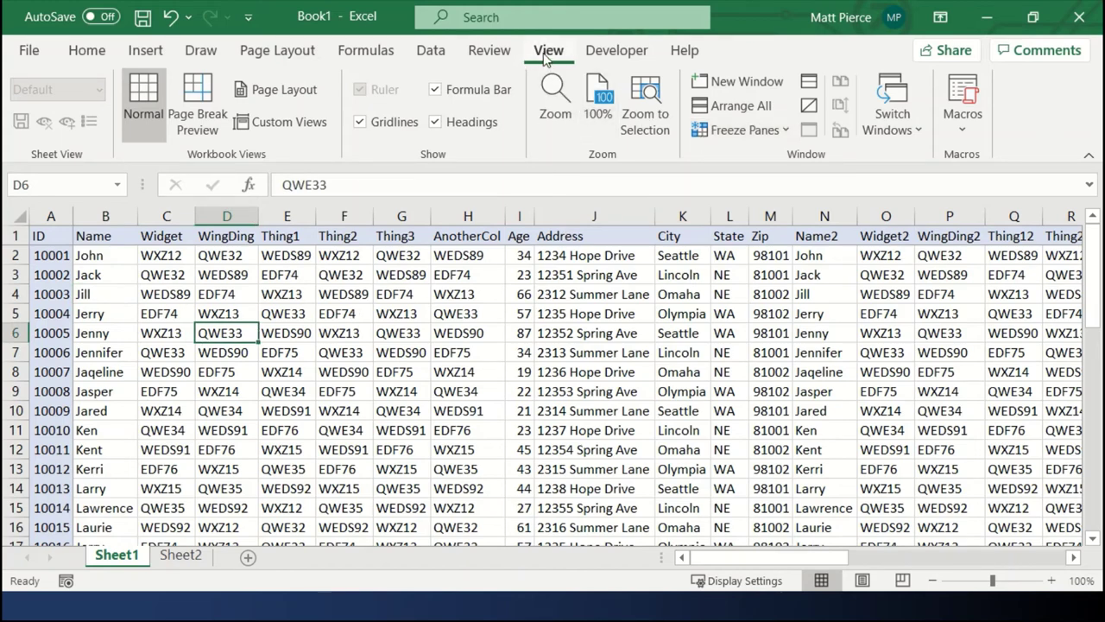
Step: Unfreeze all panes and scroll to confirm the sheet moves freely
left_click(769, 129)
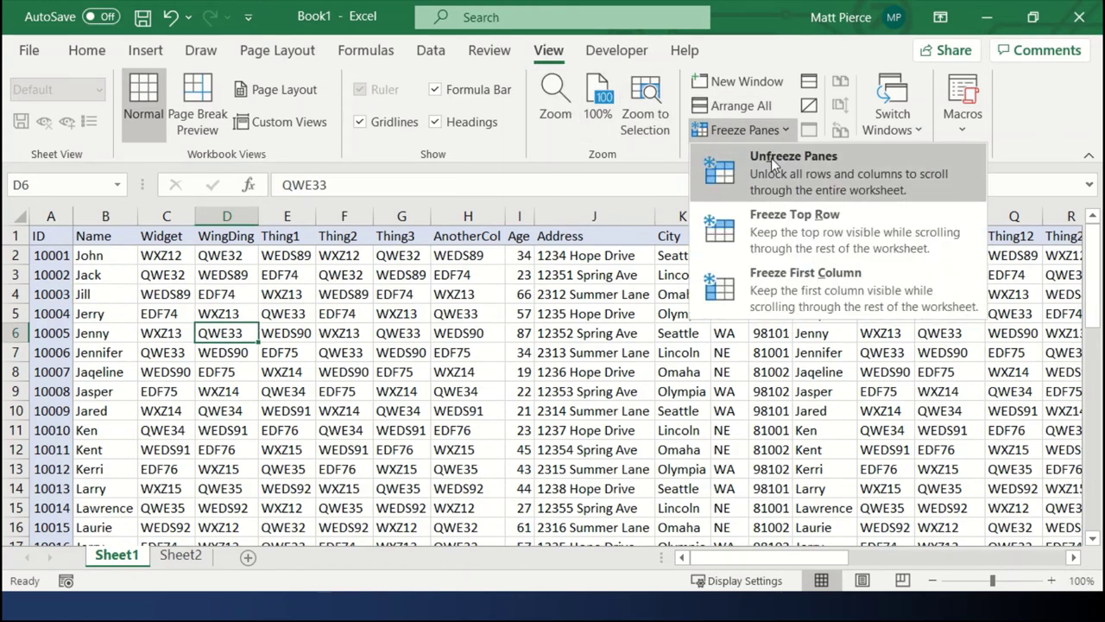
left_click(771, 158)
scroll(268, 410, "down", 2)
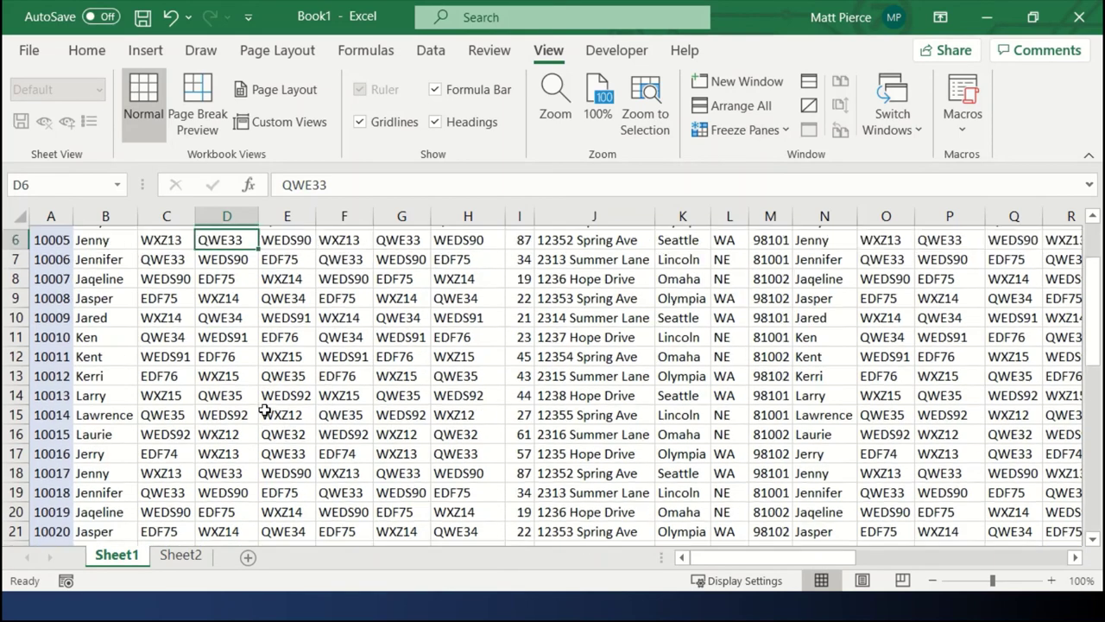
scroll(268, 410, "up", 2)
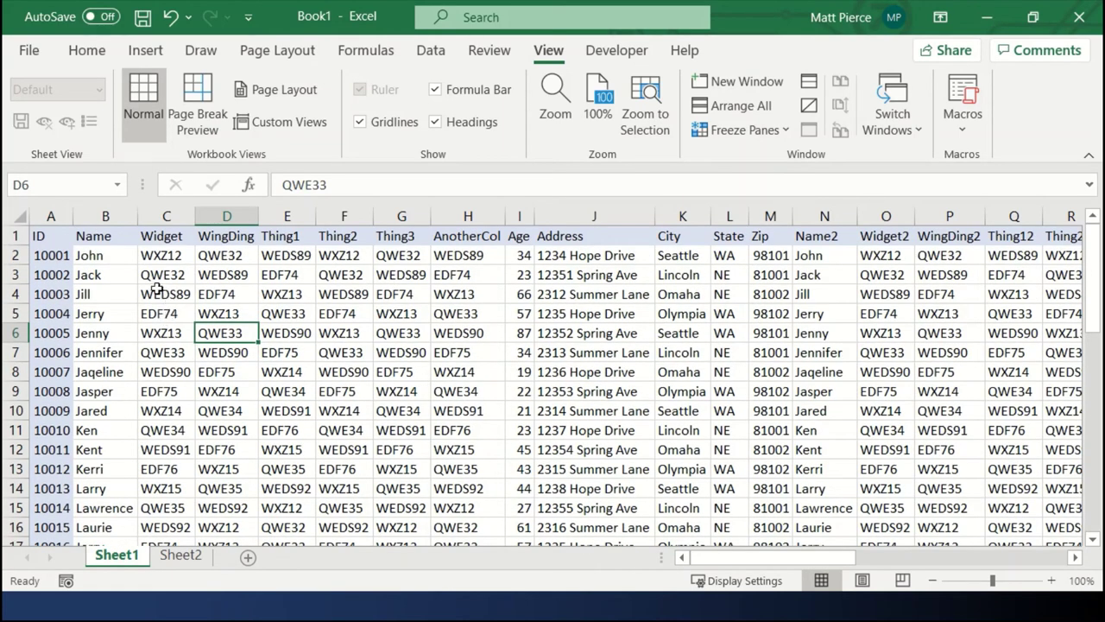
Step: Select D4, highlighting A4:C4 and A1:C3 to show the area that will freeze
left_click(218, 294)
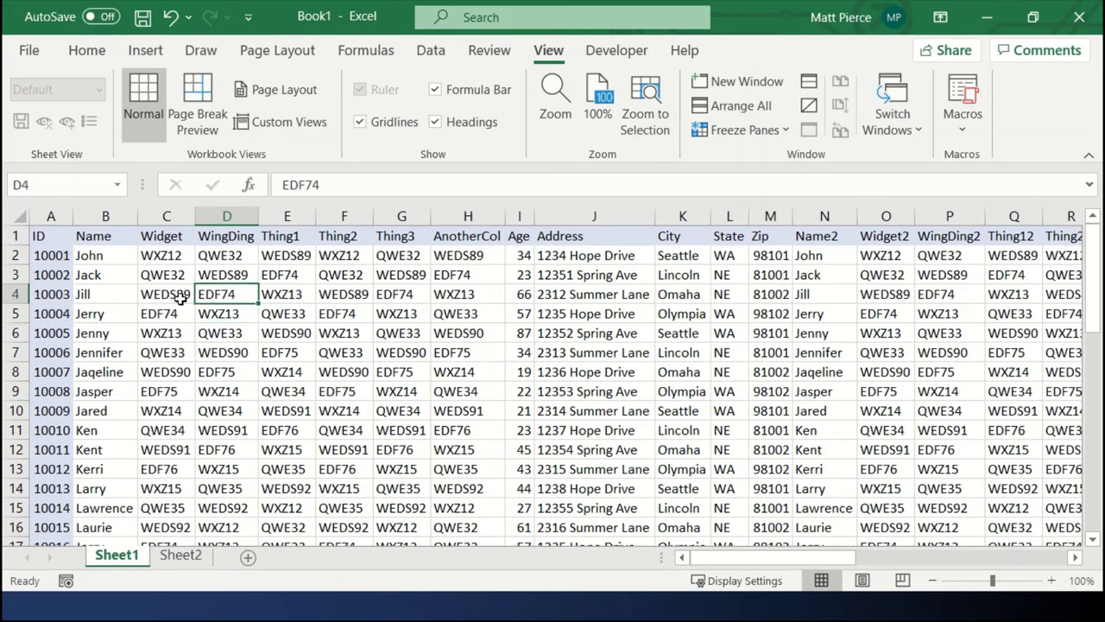
left_click_drag(218, 243, 51, 294)
left_click_drag(173, 273, 39, 238)
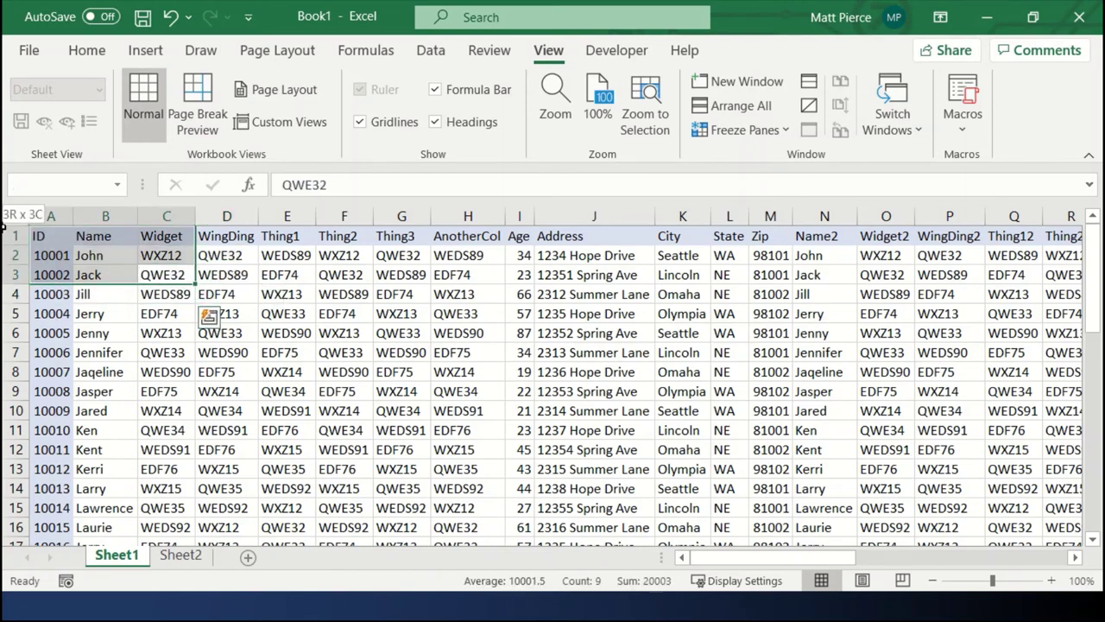
left_click(235, 296)
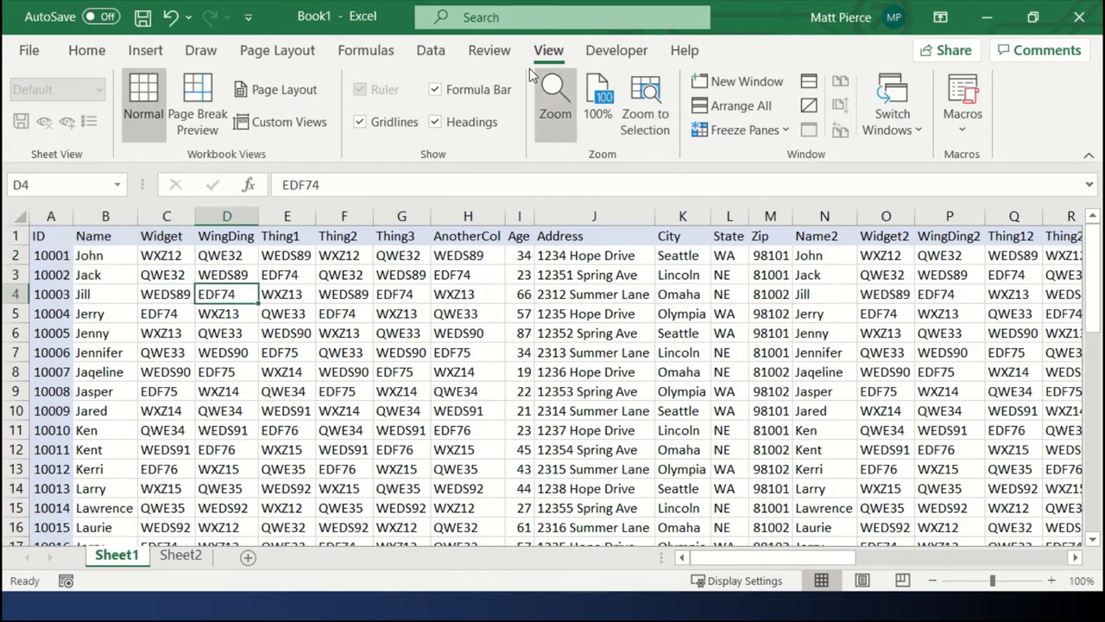
Step: Freeze panes at D4 to lock rows 1–3 and columns A–C, then scroll to test
left_click(786, 130)
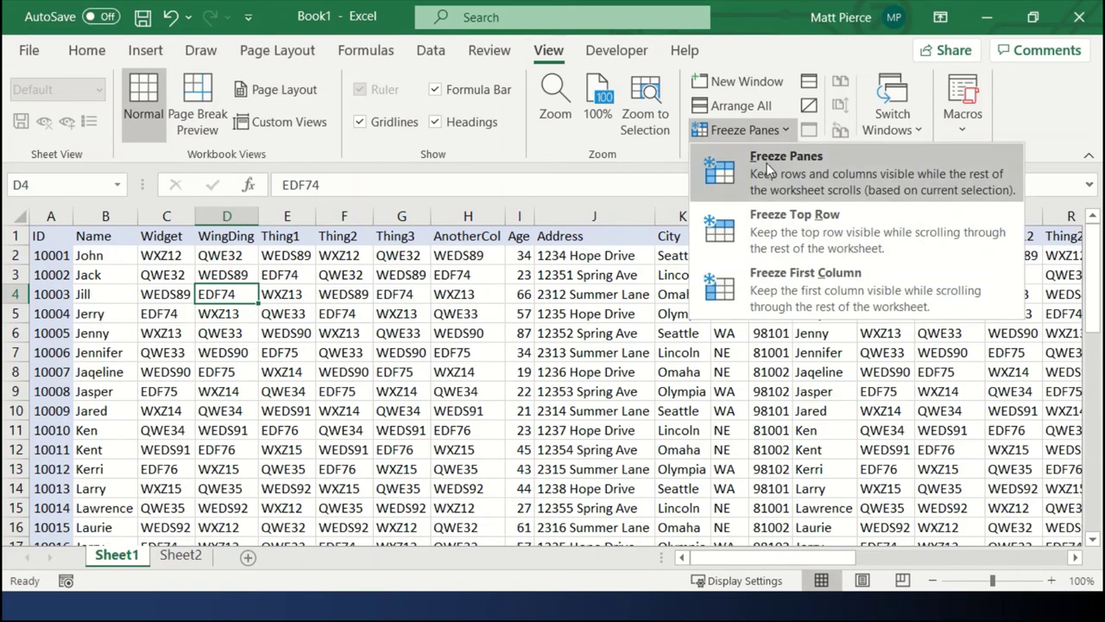
left_click(772, 160)
scroll(214, 369, "down", 2)
scroll(233, 328, "up", 2)
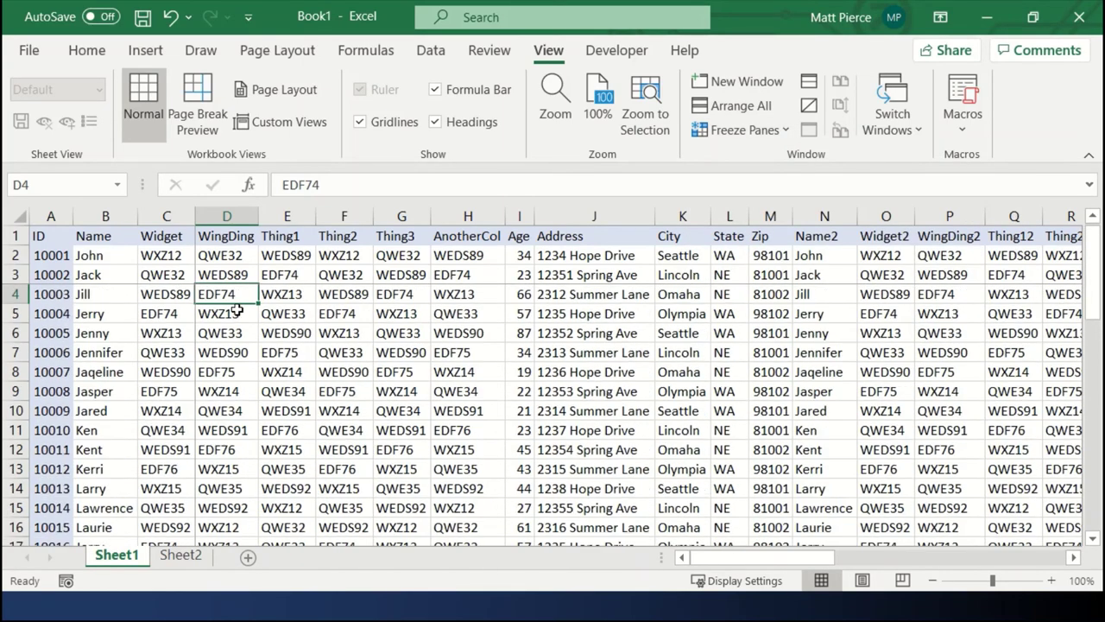
left_click(889, 560)
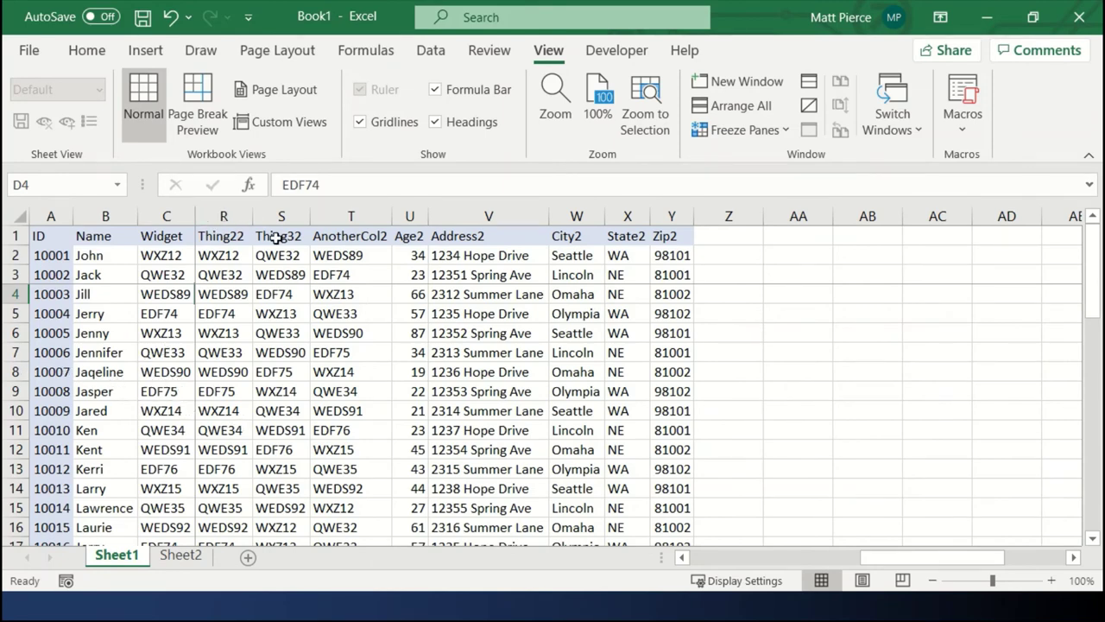
Step: Select columns A–C to reveal the frozen area, then choose Unfreeze Panes
left_click(735, 559)
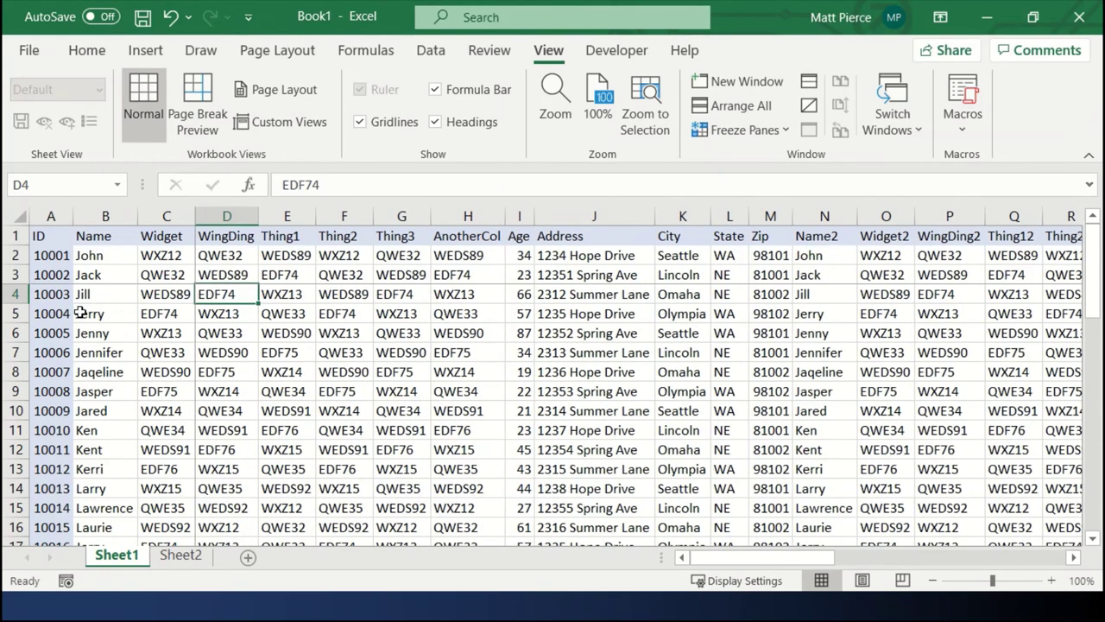
left_click(72, 216)
left_click(61, 218)
left_click_drag(61, 218, 166, 218)
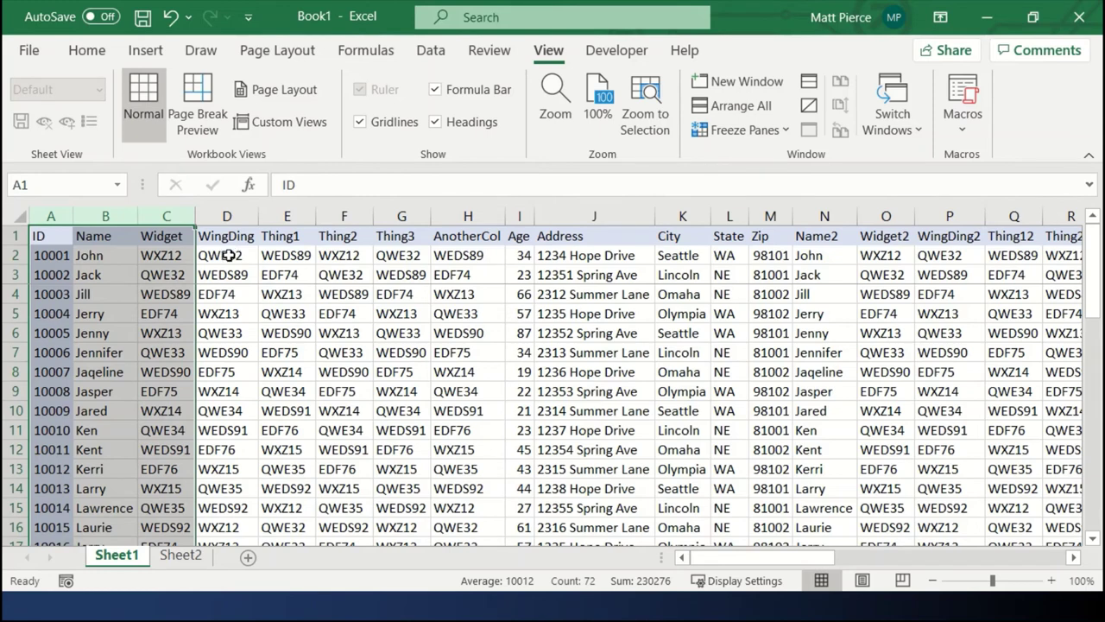
left_click(269, 353)
left_click(744, 129)
left_click(753, 160)
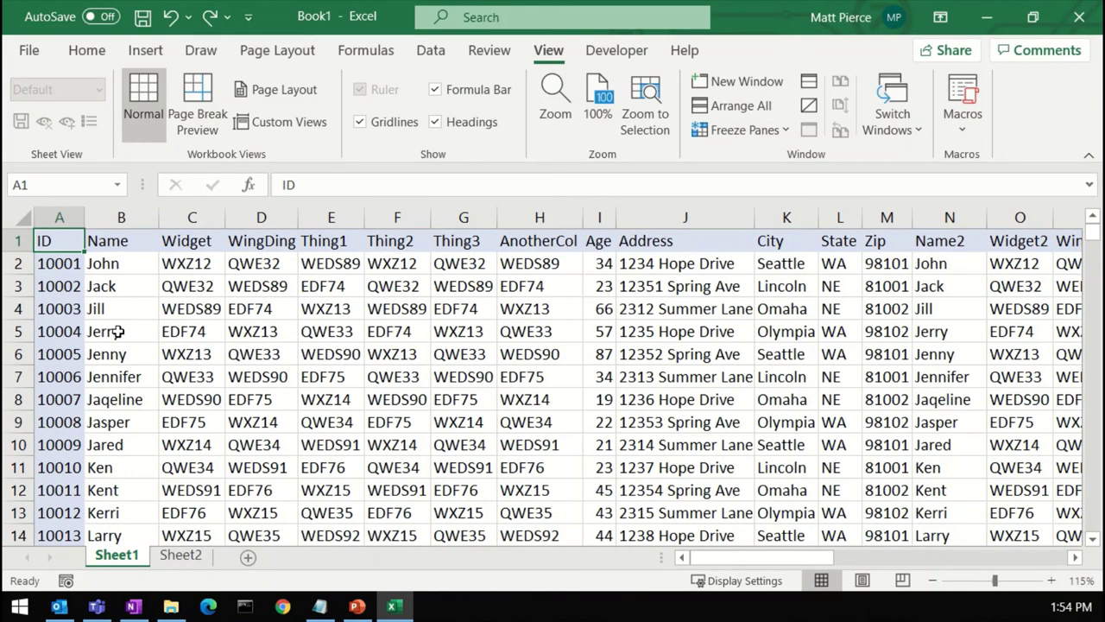
left_click(233, 331)
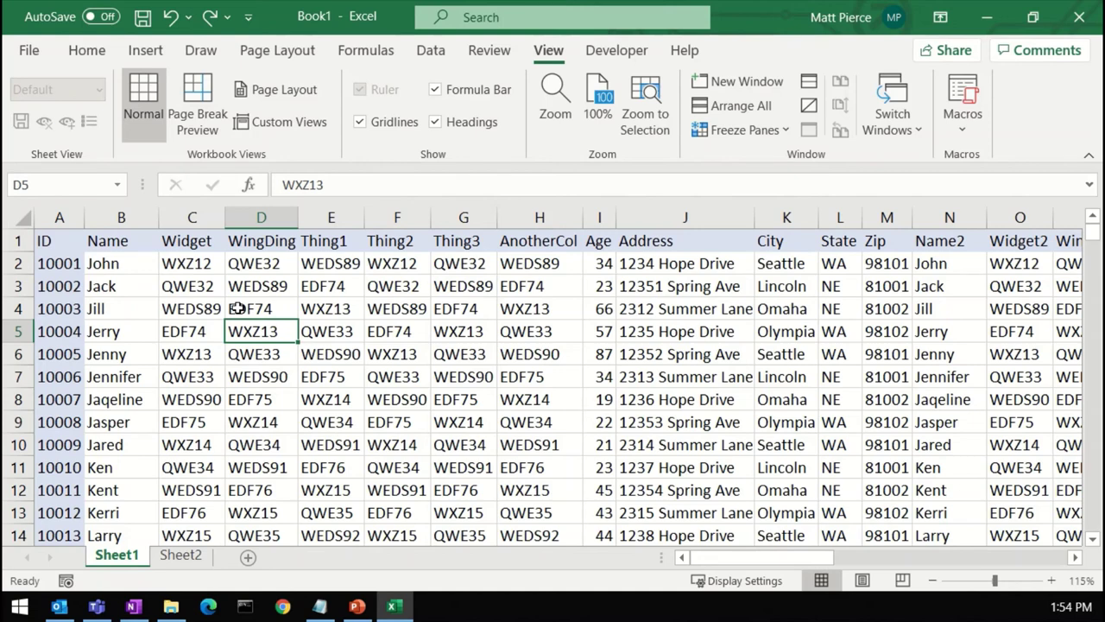
key("ctrl+Right")
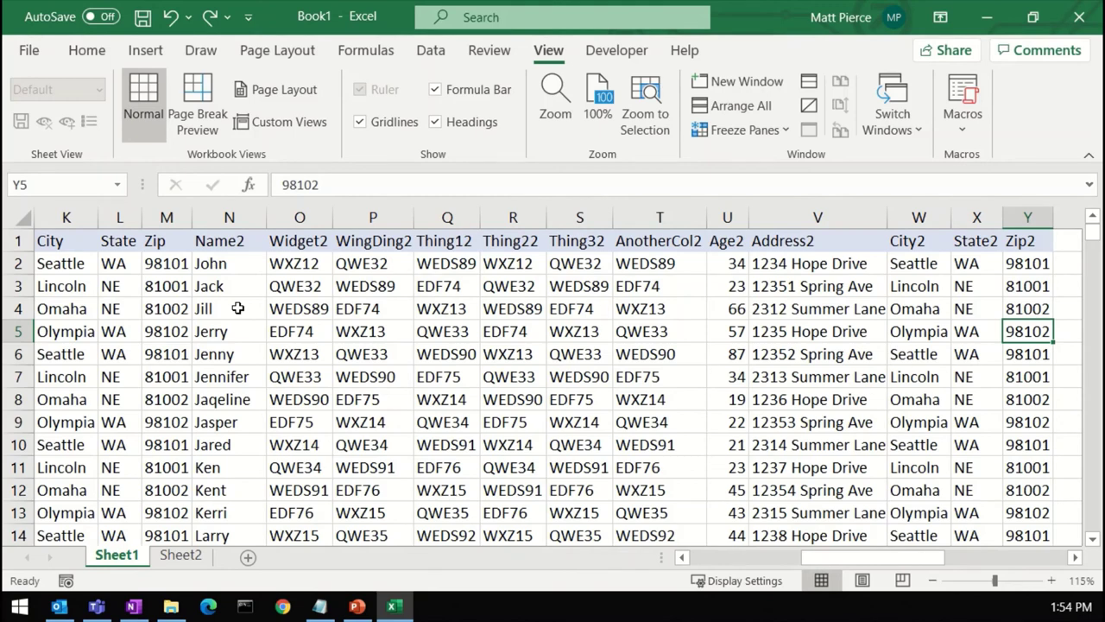
key("ctrl+Right")
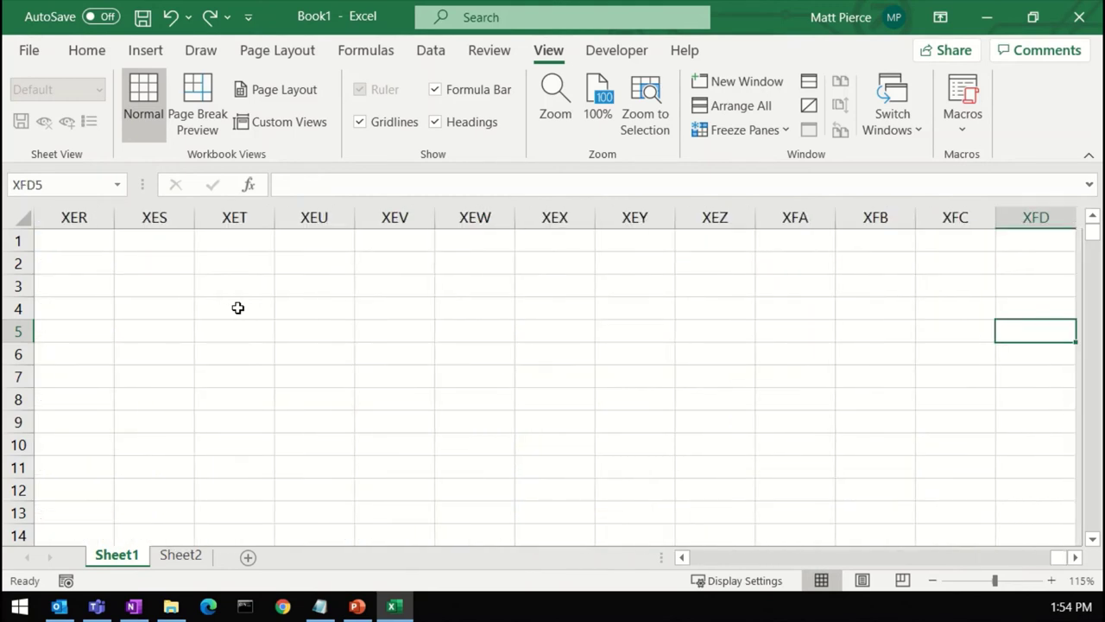
key("ctrl+Left")
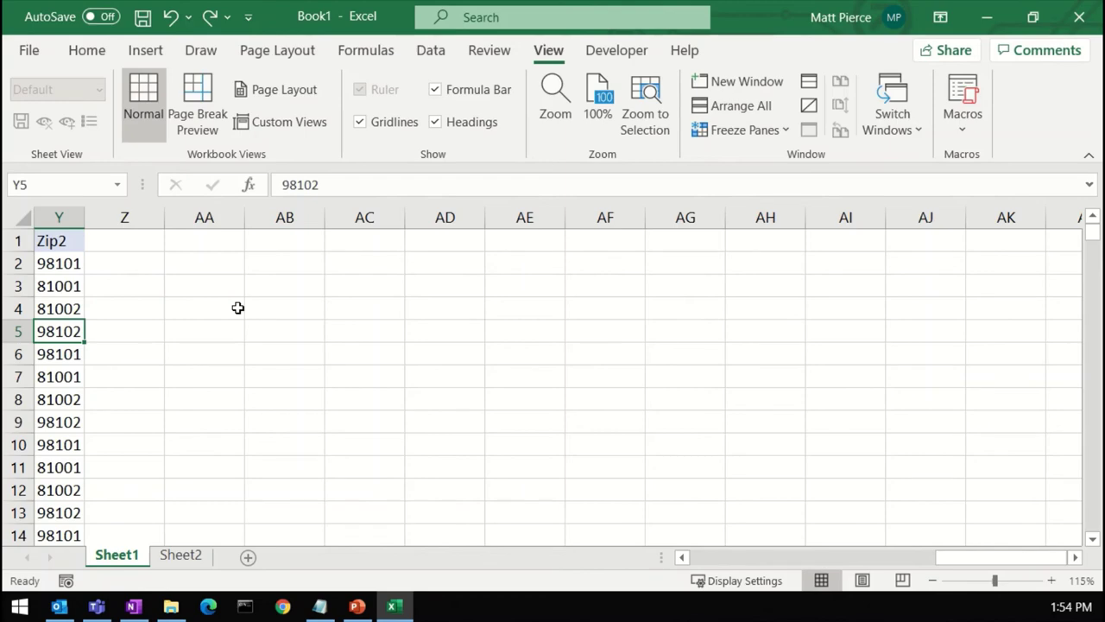
key("ctrl+Left")
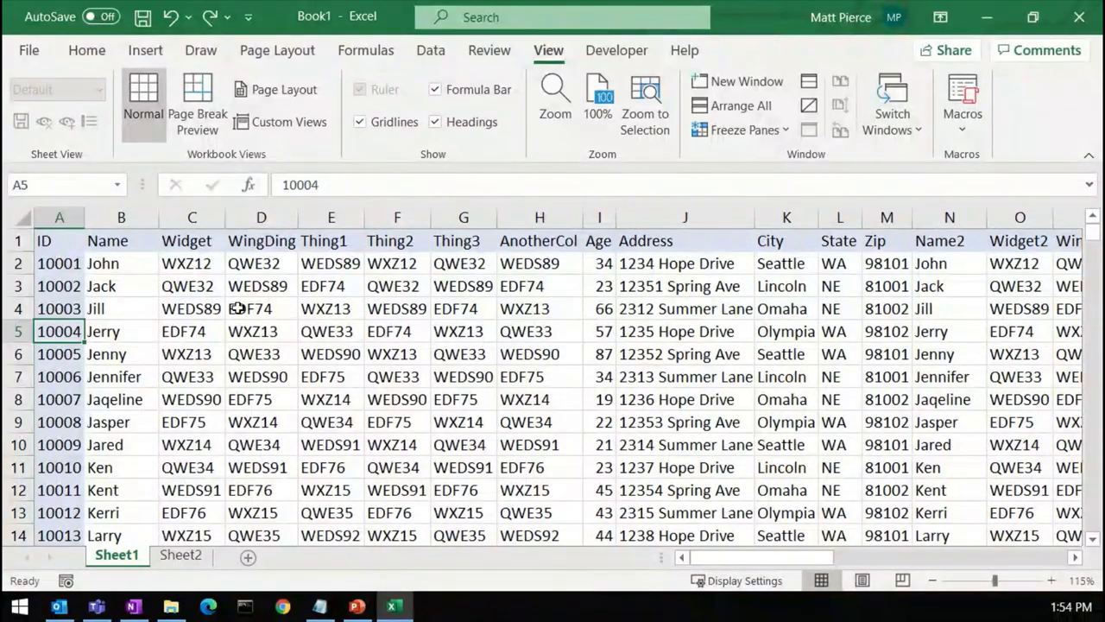
Step: Enter the test values wewe, wewe and wew in empty cells far down column A
key("ctrl+Down")
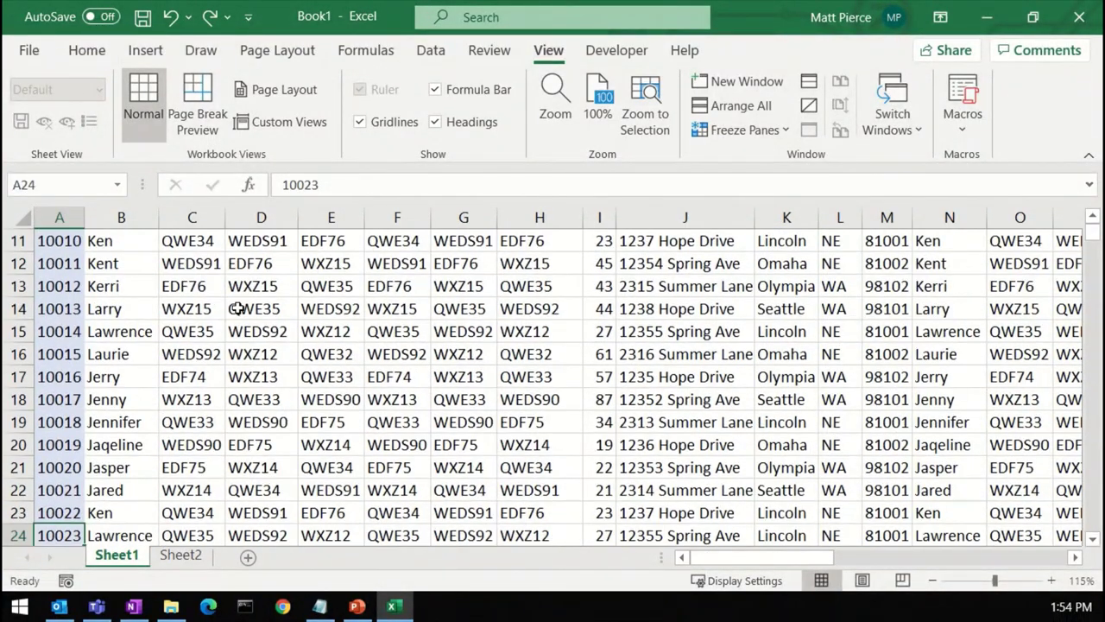
scroll(237, 308, "down", 1)
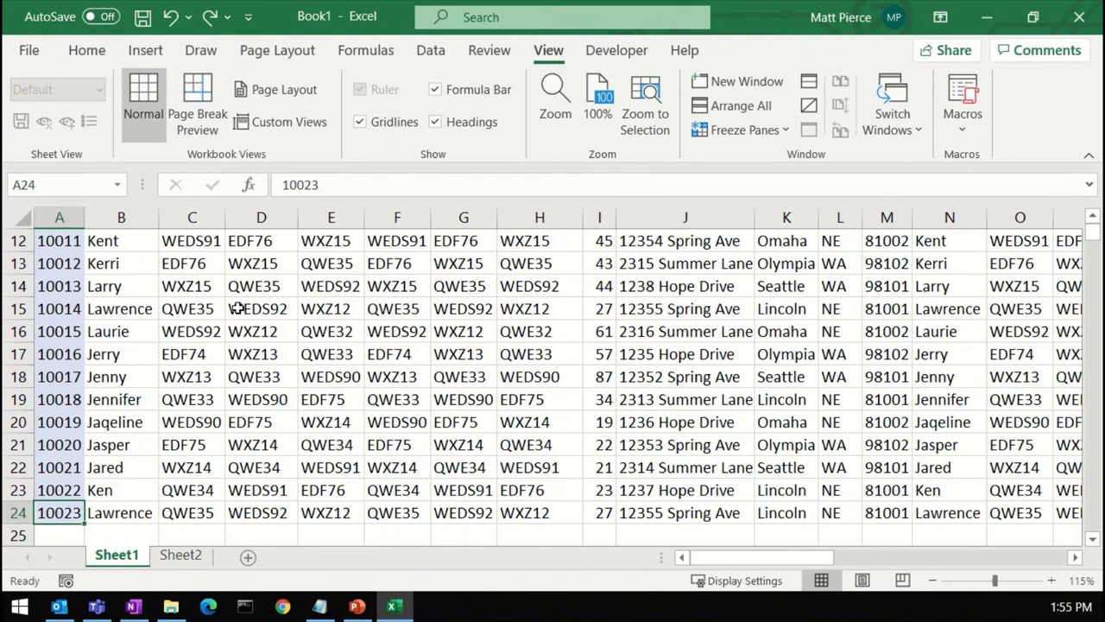
key("ctrl+Down")
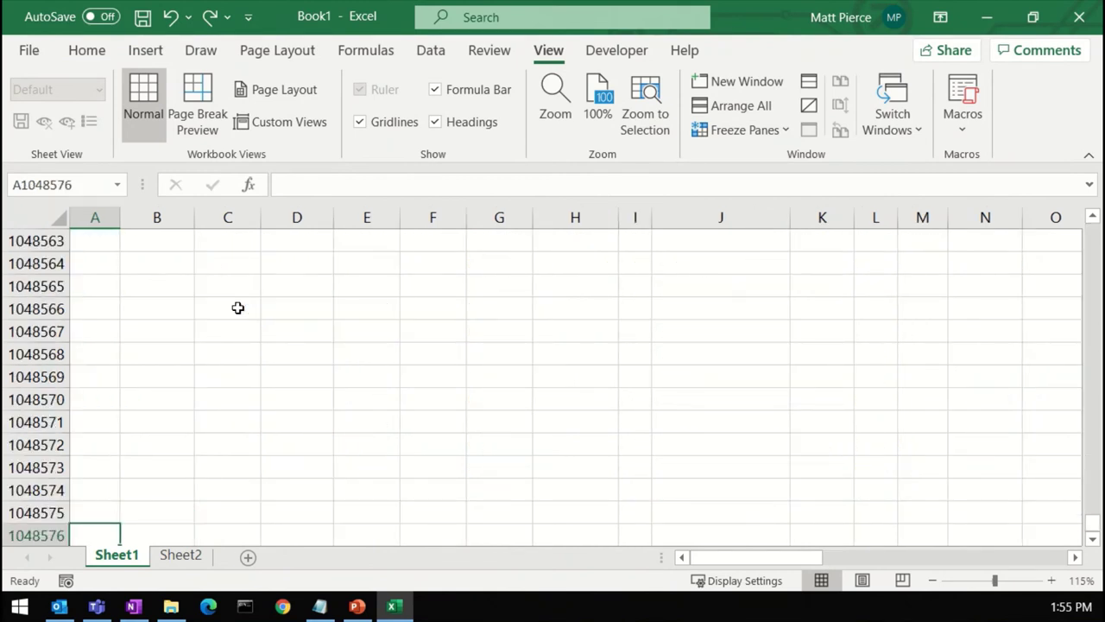
key("Page_Up")
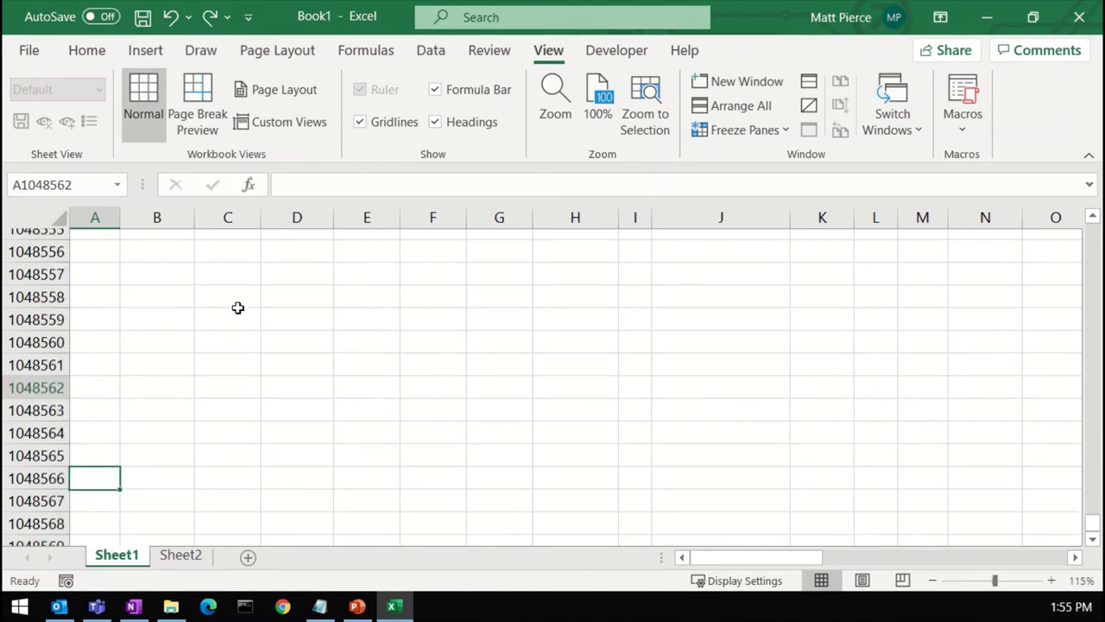
key("Page_Up")
key("Page_Up")
key("Page_Up")
key("Page_Up")
key("Page_Up")
key("Page_Up")
key("Page_Up")
key("Page_Up")
key("Page_Up")
key("Page_Up")
key("Page_Up")
key("Page_Up")
key("Page_Up")
key("Page_Up")
key("Page_Up")
key("Page_Up")
key("Page_Up")
key("Page_Up")
key("Page_Up")
key("Page_Up")
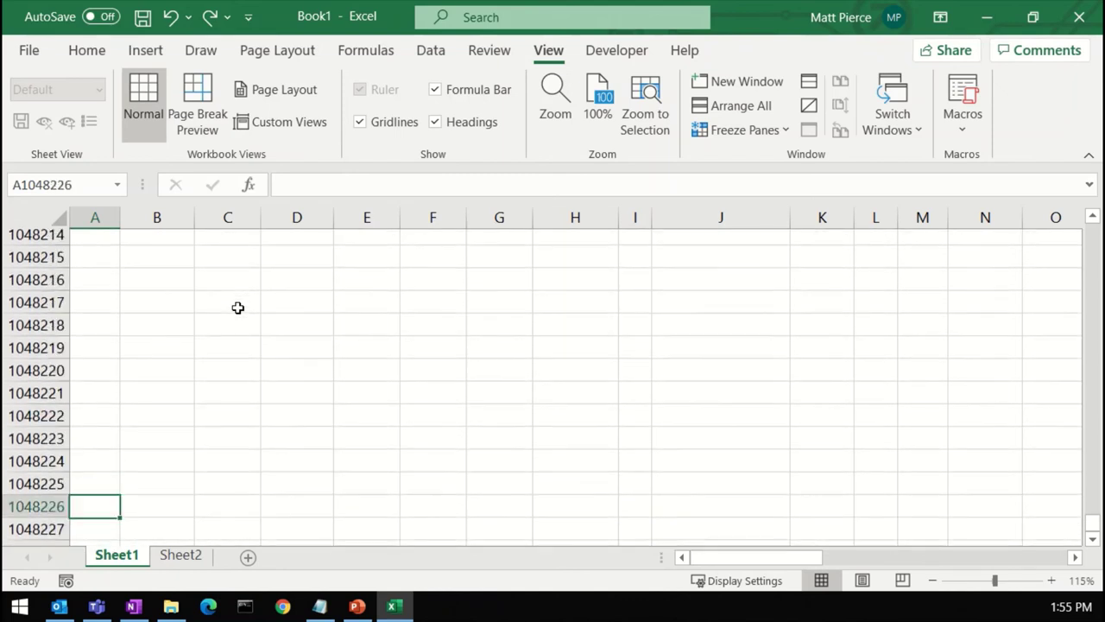
type("wewe")
key("Up")
key("Up")
key("Up")
key("Up")
key("Up")
key("Up")
key("Up")
key("Up")
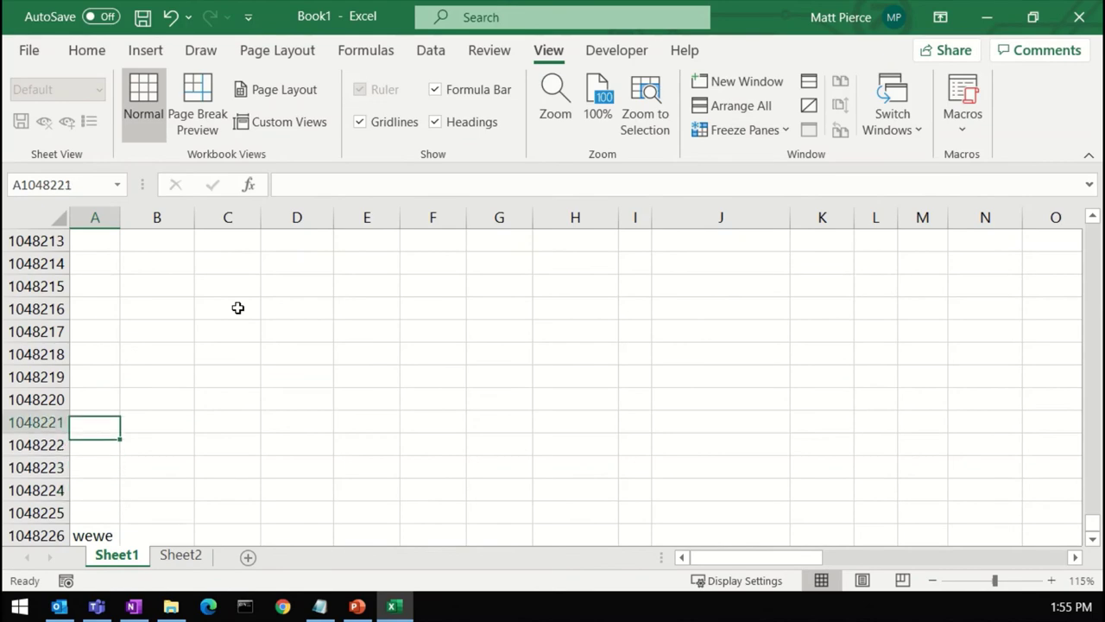
type("wewe")
key("Up")
key("Up")
key("Page_Up")
key("Page_Up")
key("Page_Up")
key("Page_Up")
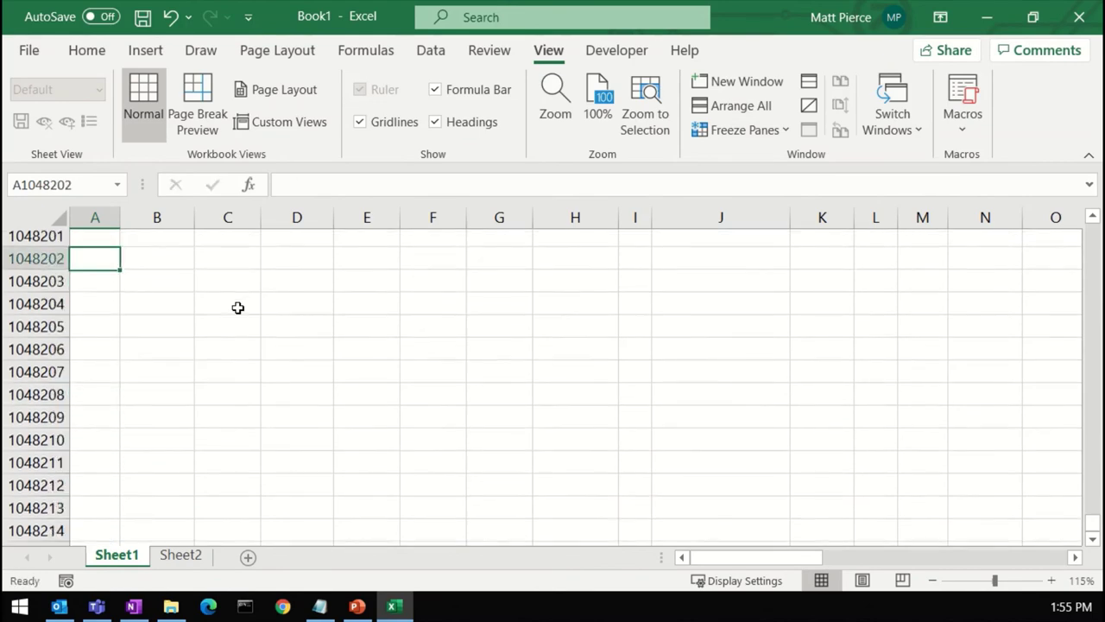
type("wew")
key("Up")
key("Up")
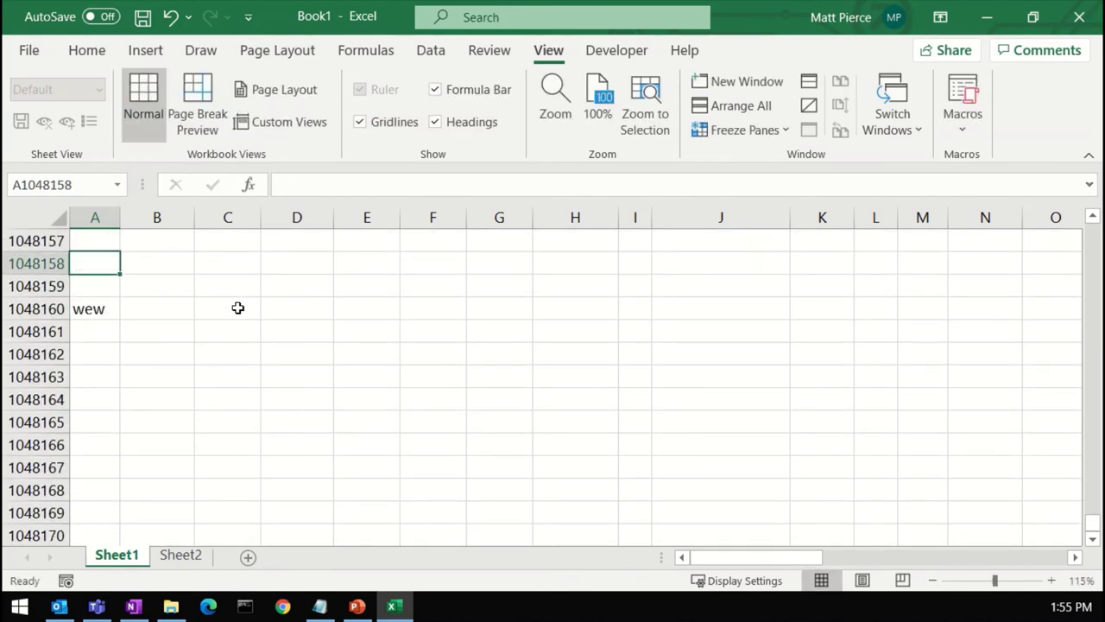
Step: From A1, use Ctrl+Down to locate the stray entries at A1048160, A1048218 and A1048226
key("ctrl+Home")
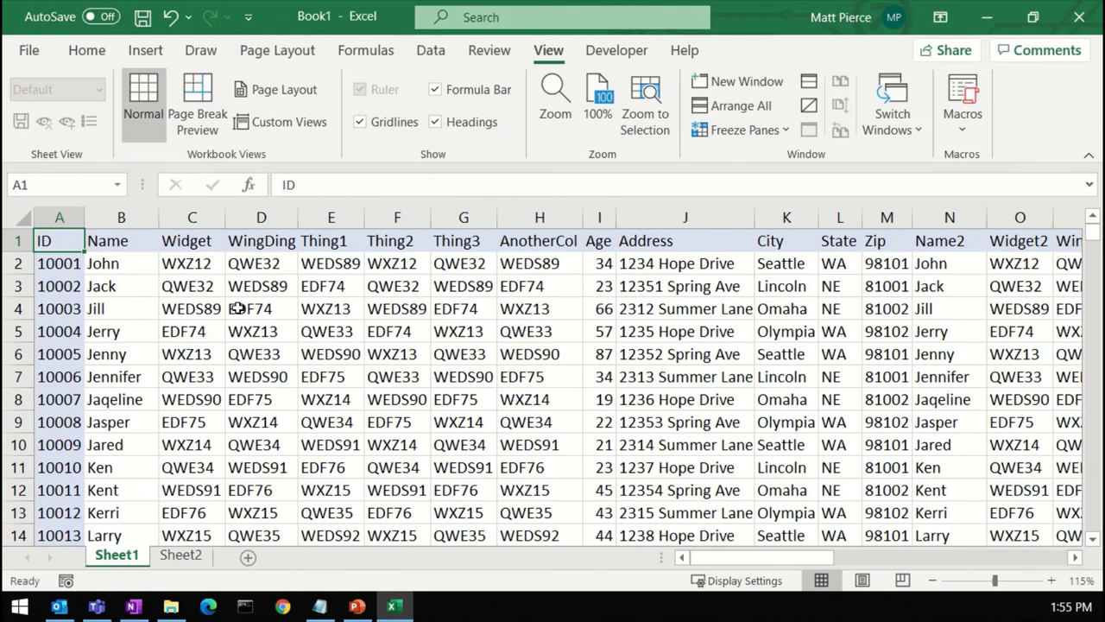
key("ctrl+Down")
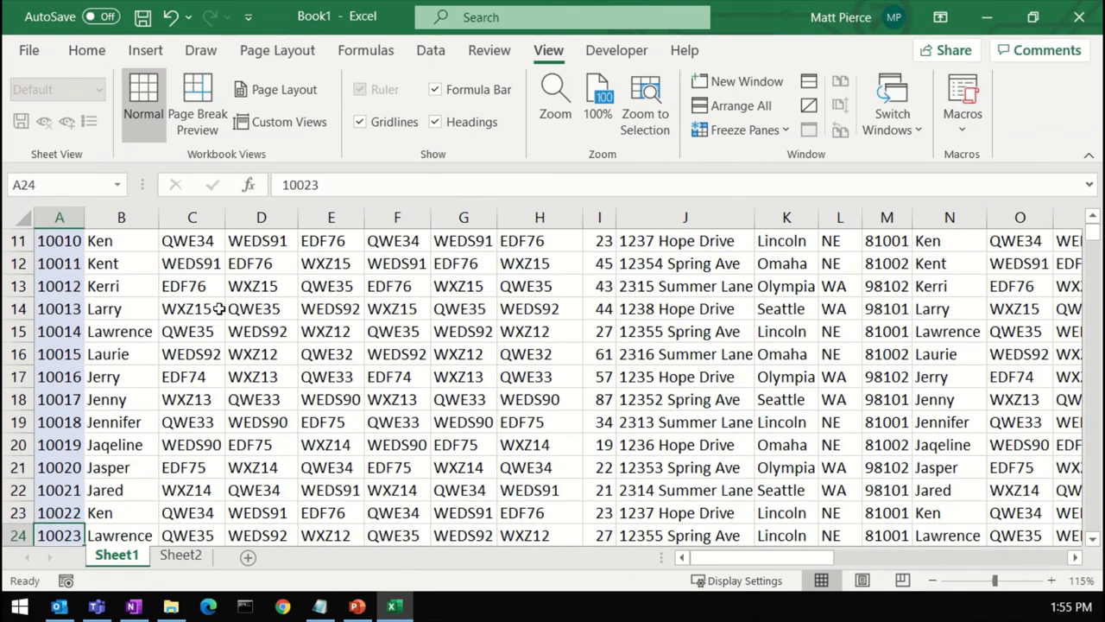
scroll(239, 315, "down", 1)
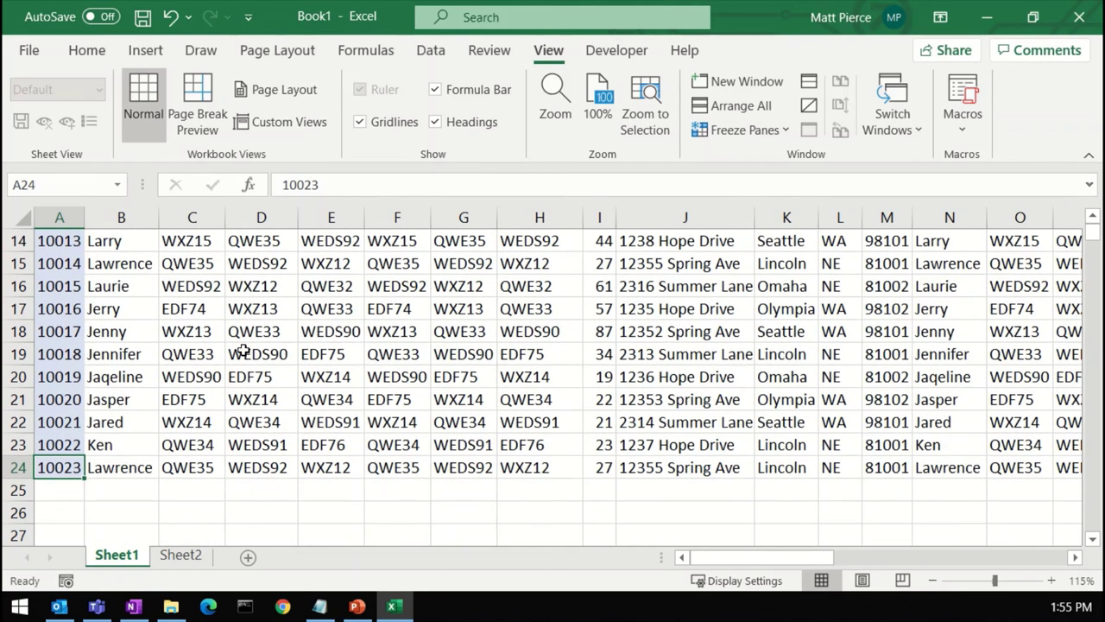
key("ctrl+Down")
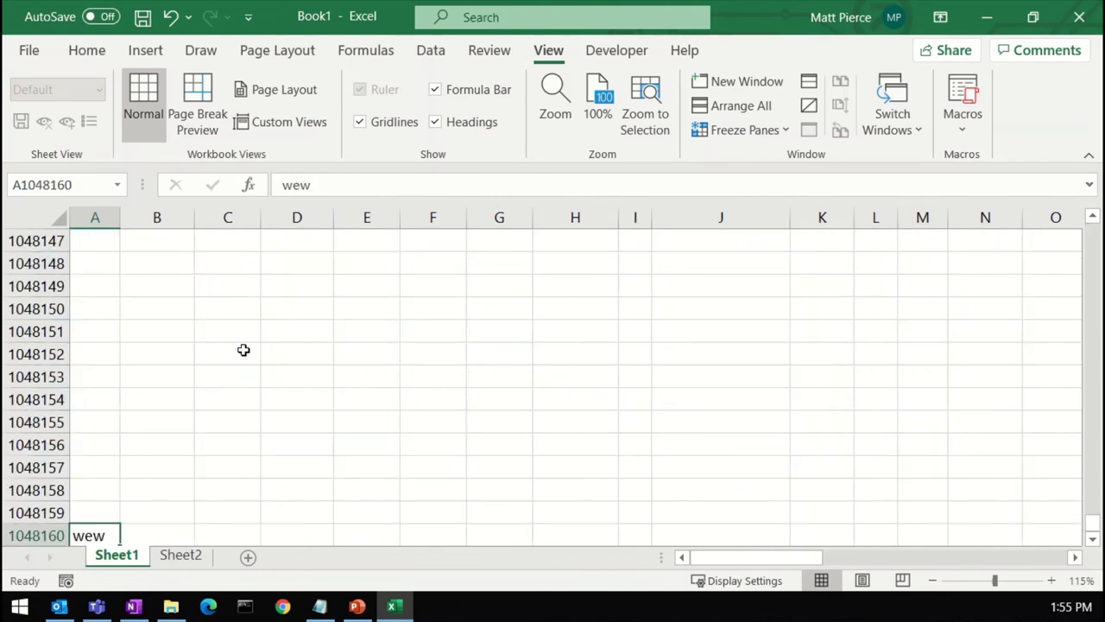
key("ctrl+Down")
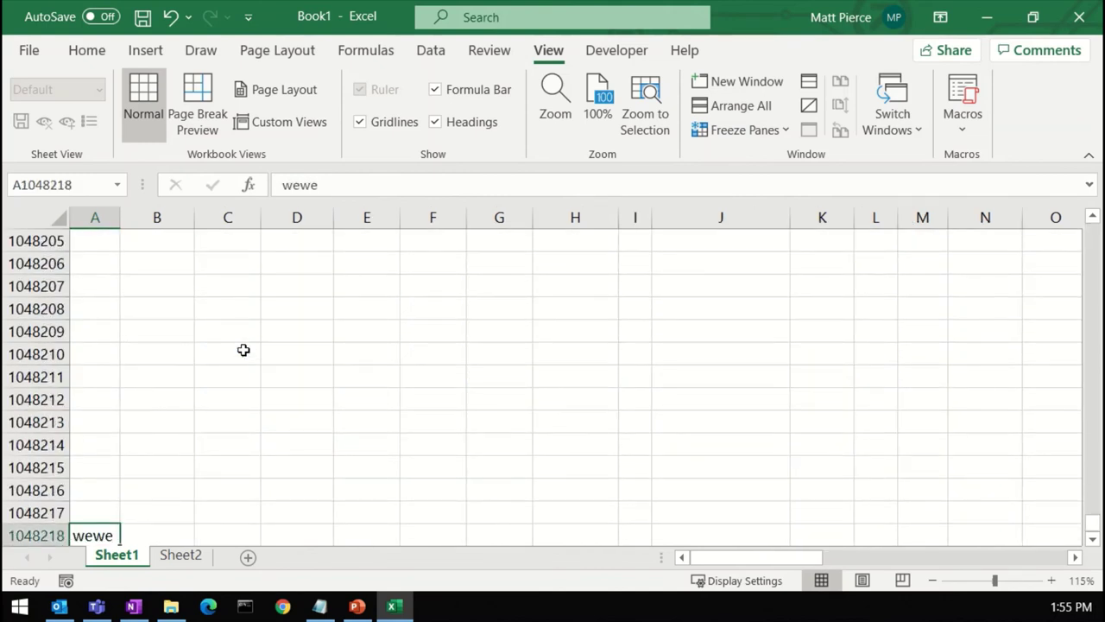
key("ctrl+Down")
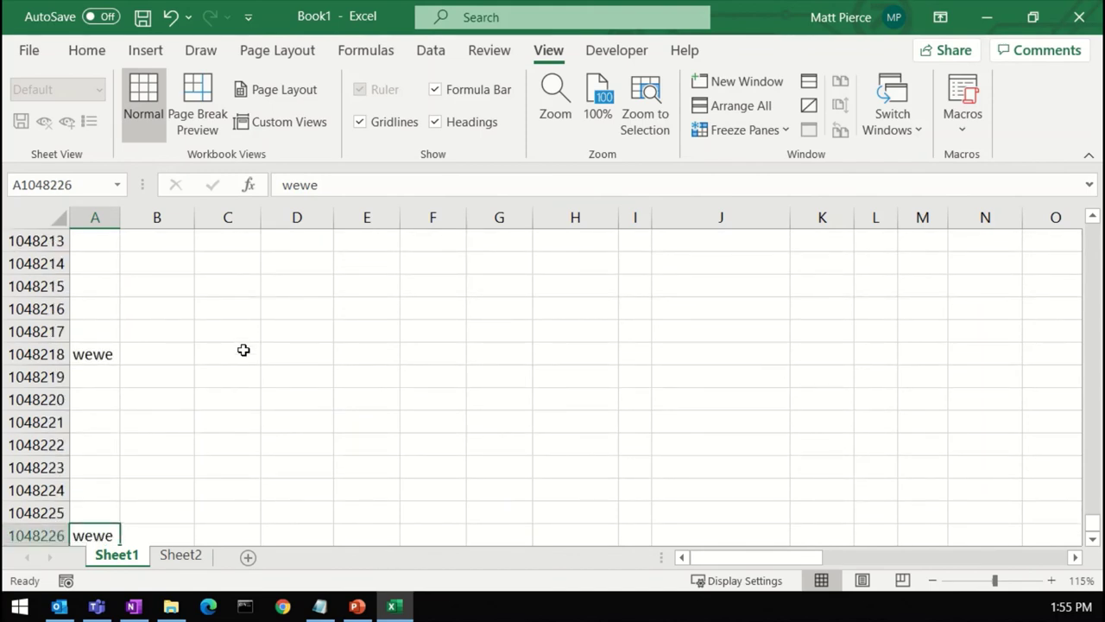
key("ctrl+Down")
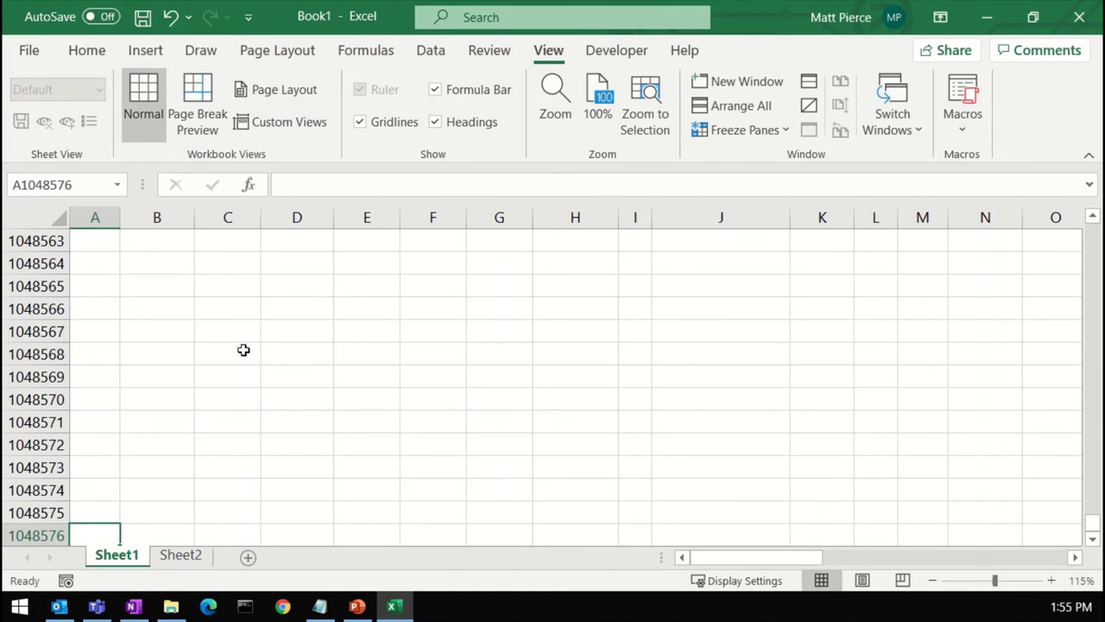
Step: Clear the stray entries in A1048226, A1048218 and A1048160, then return to the top of column A
key("ctrl+Up")
key("Delete")
key("ctrl+Up")
key("Delete")
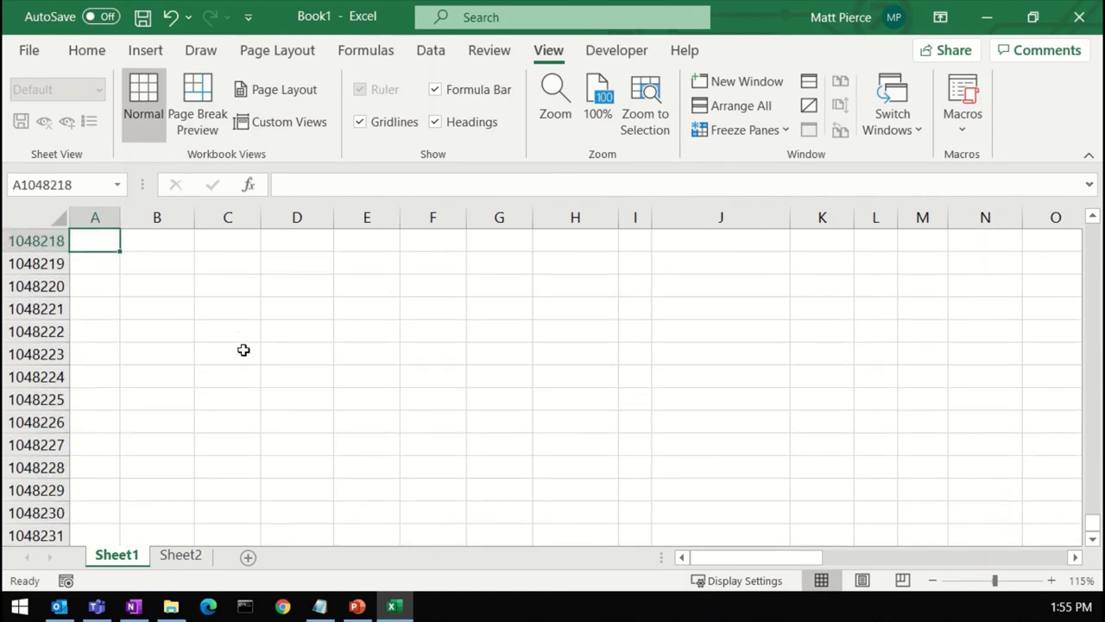
key("ctrl+Up")
key("Delete")
key("ctrl+Up")
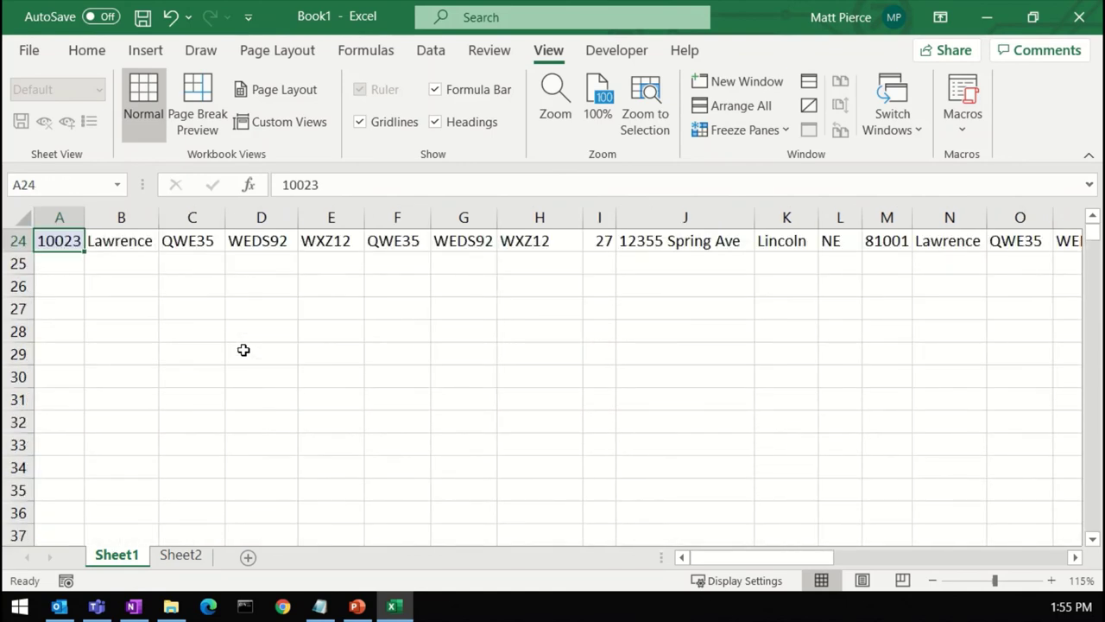
key("ctrl+Up")
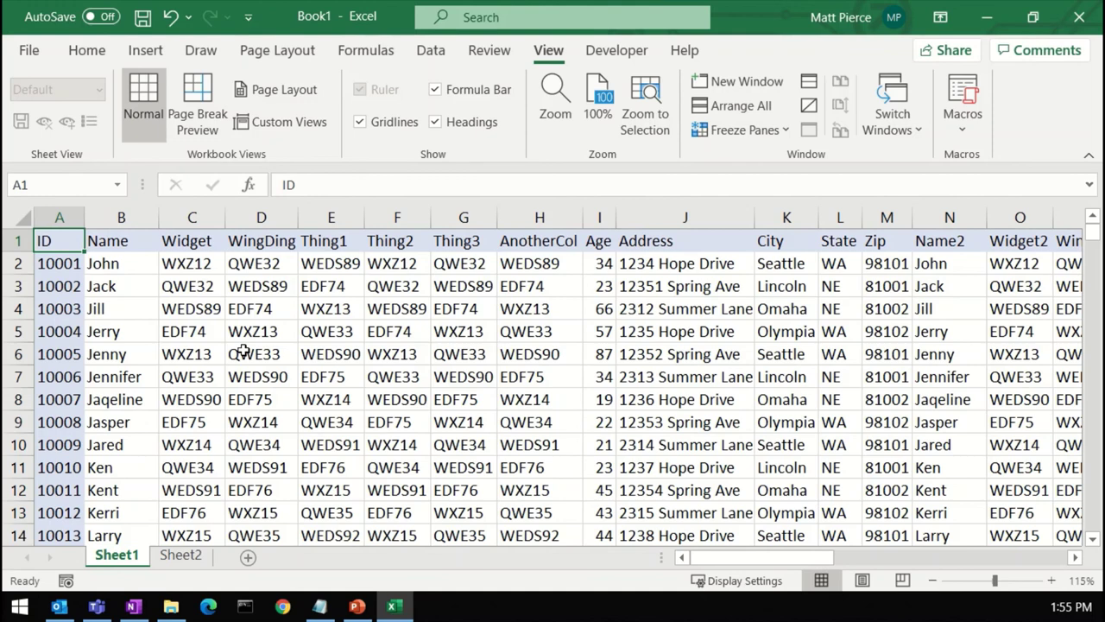
Step: Clear WEDS89 from C4 and the value in G4, then Ctrl+Right along row 4
key("Down")
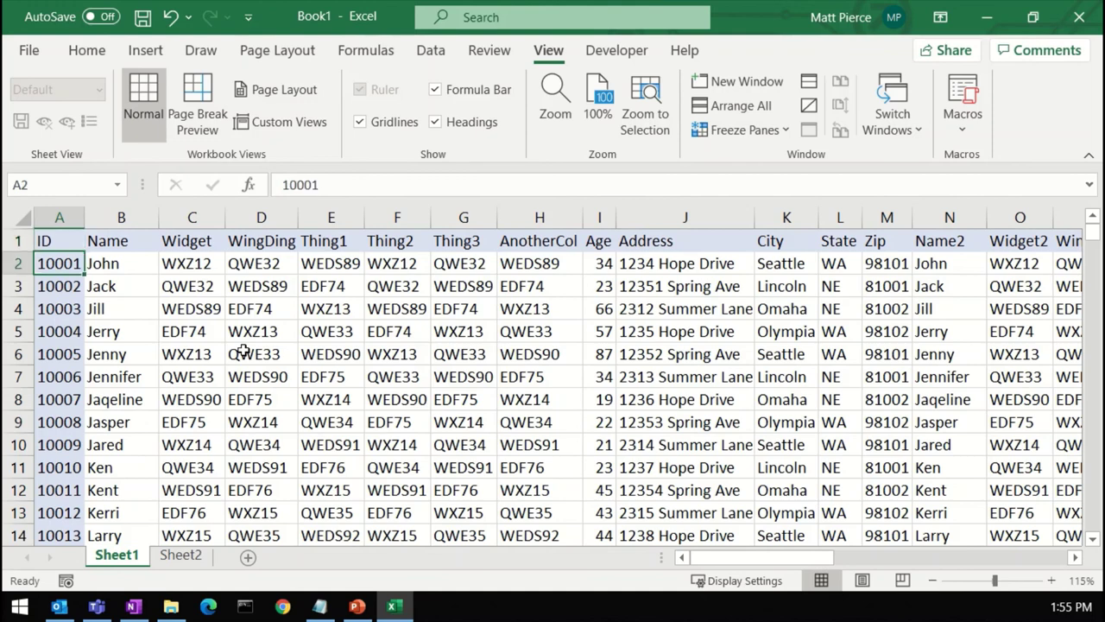
key("Down")
key("Down")
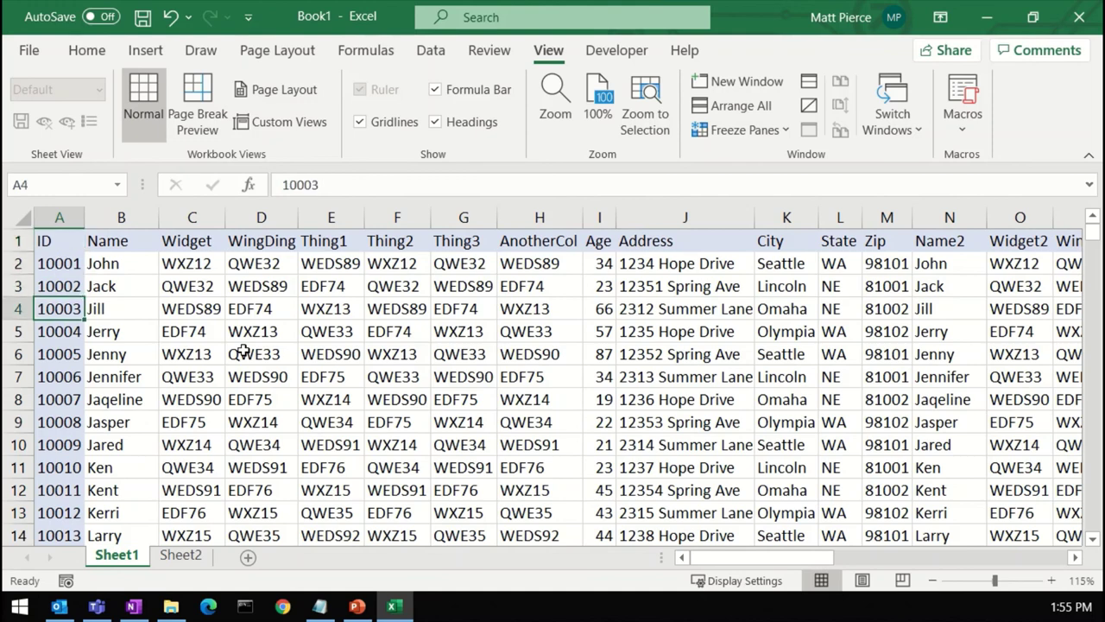
key("Right")
key("Right")
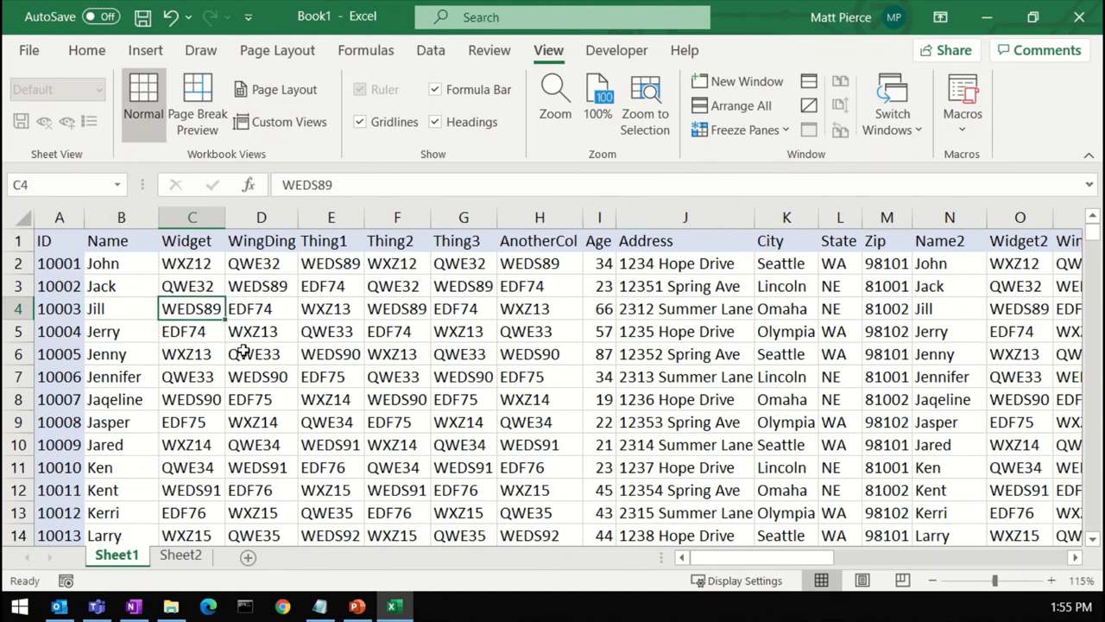
key("Delete")
key("Right")
key("Right")
key("Right")
key("Right")
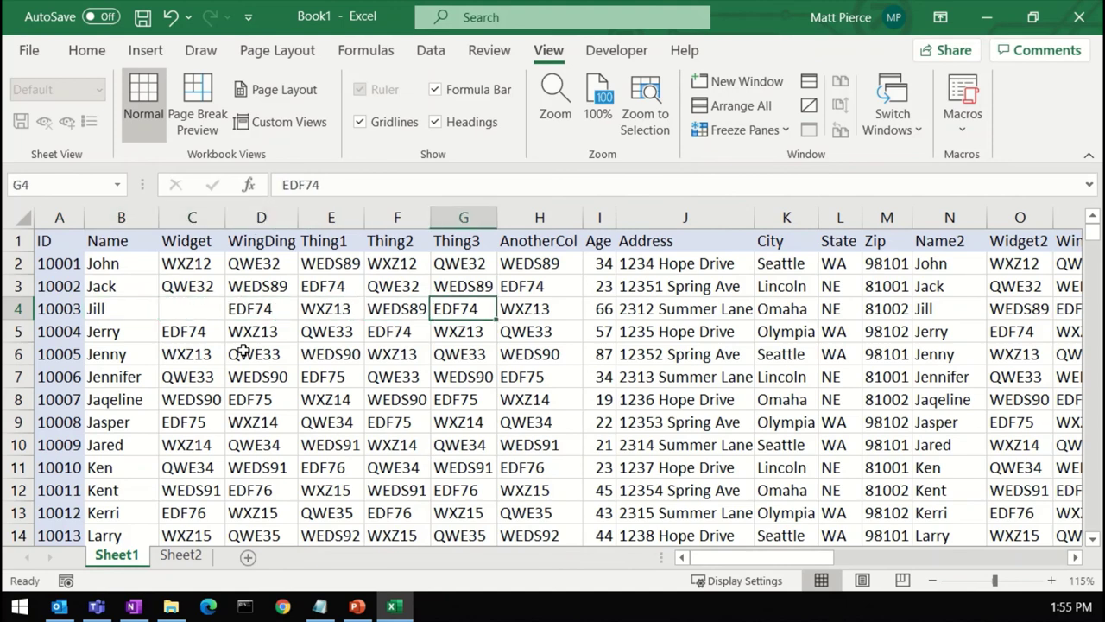
key("Delete")
key("Left")
key("Left")
key("Left")
key("Left")
key("Left")
key("Left")
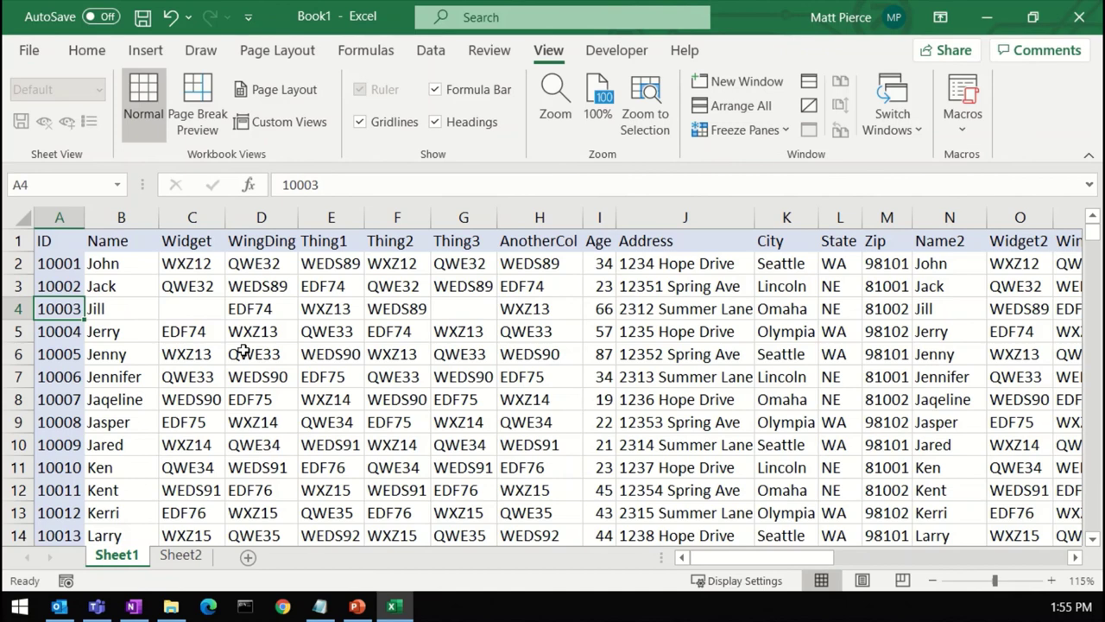
key("ctrl+Right")
key("ctrl+Right")
key("ctrl+Right")
key("ctrl+Right")
key("ctrl+Right")
key("ctrl+Right")
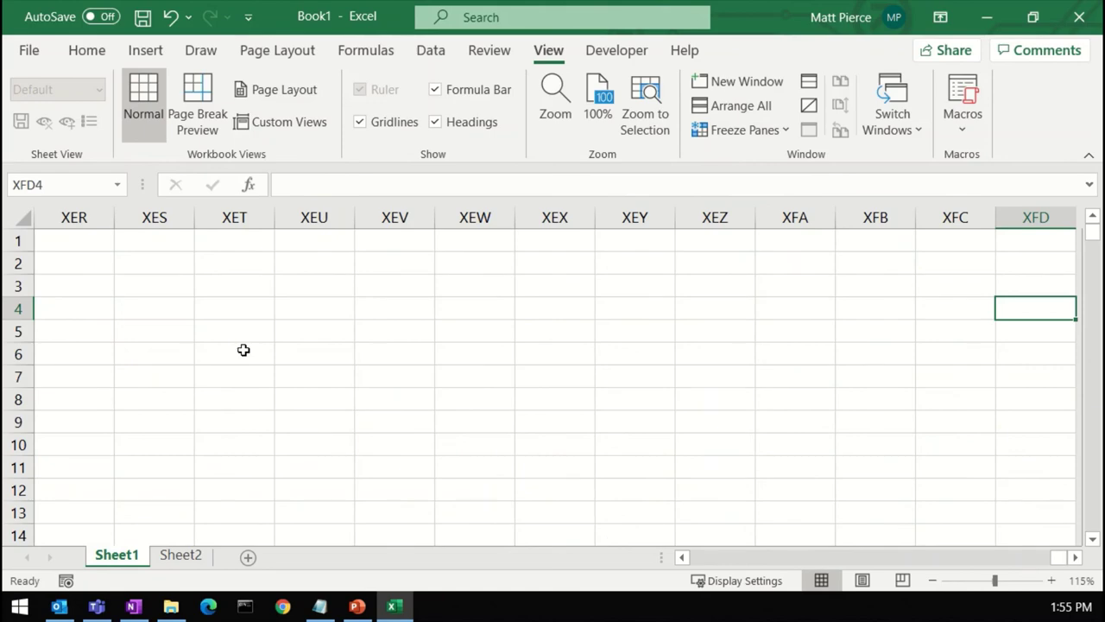
Step: Jump through row 4's gaps with Ctrl+Right, then restore WEDS89 in C4 and EDF74 in G4
key("Home")
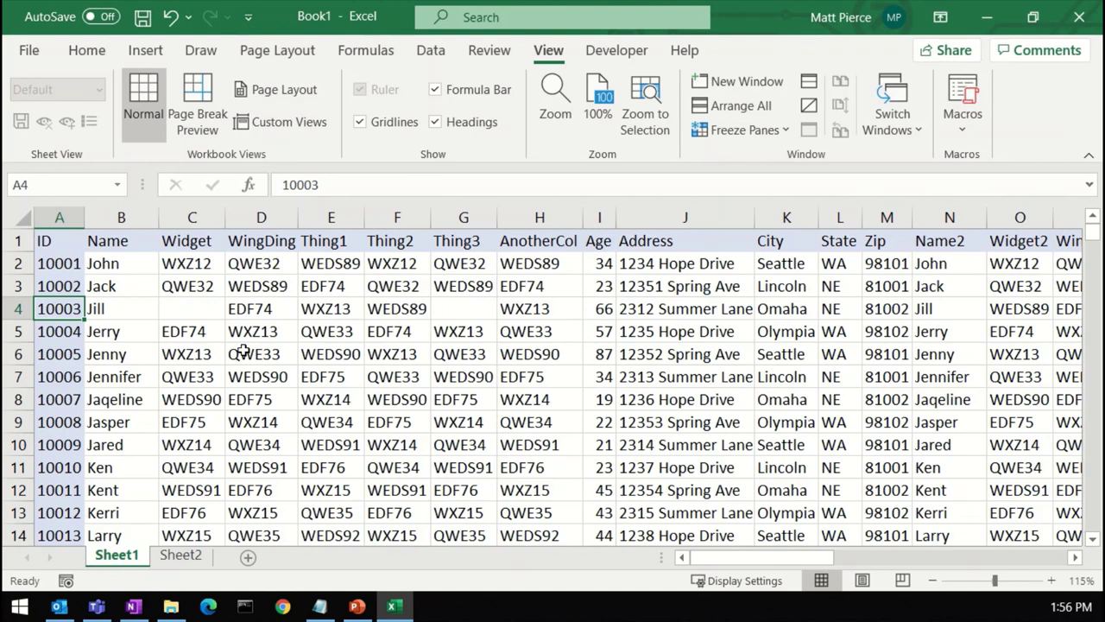
key("Right")
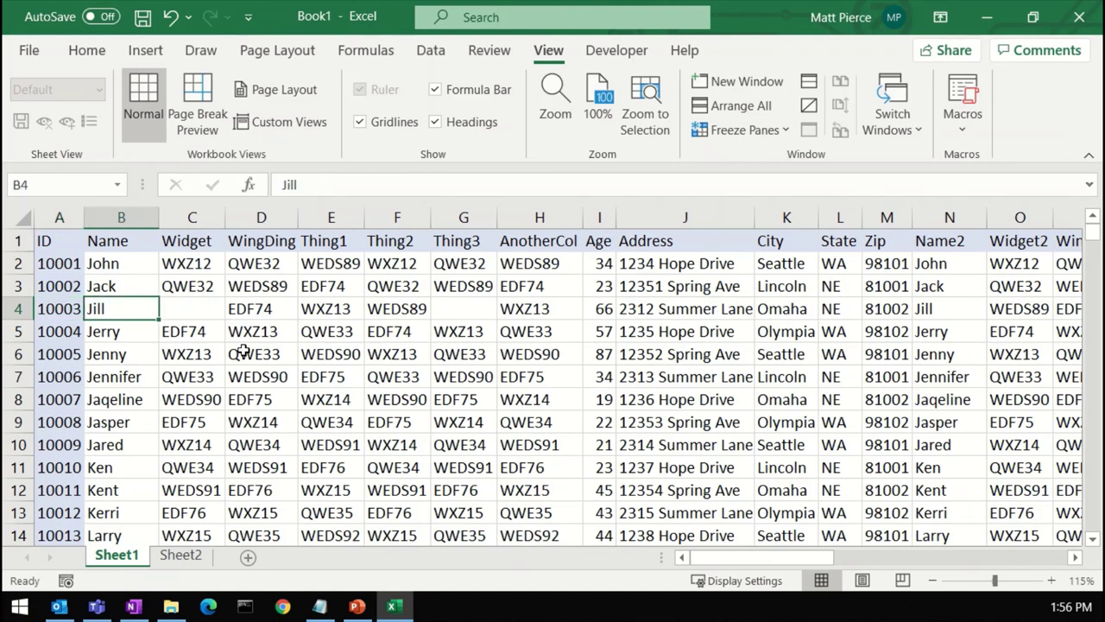
key("ctrl+Right")
key("ctrl+Right")
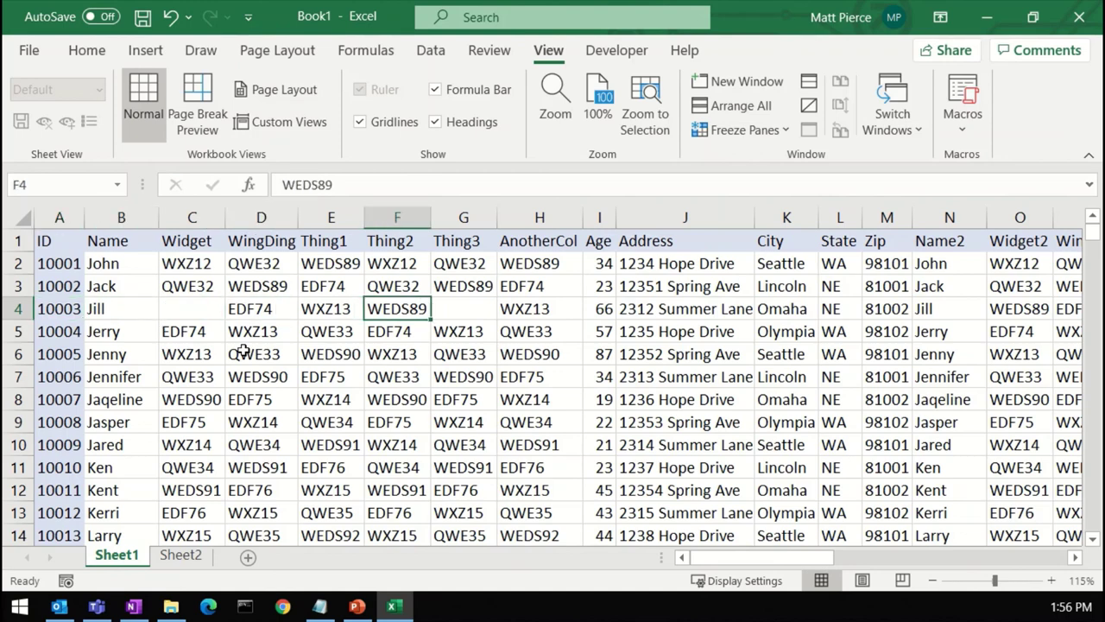
key("ctrl+Right")
key("ctrl+Right")
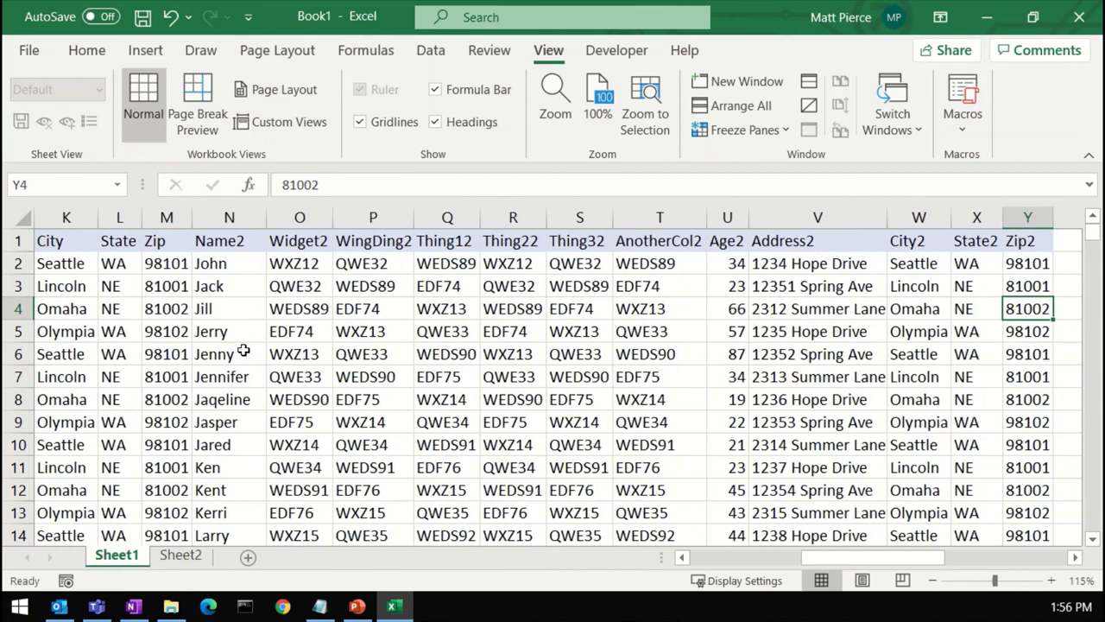
key("ctrl+Right")
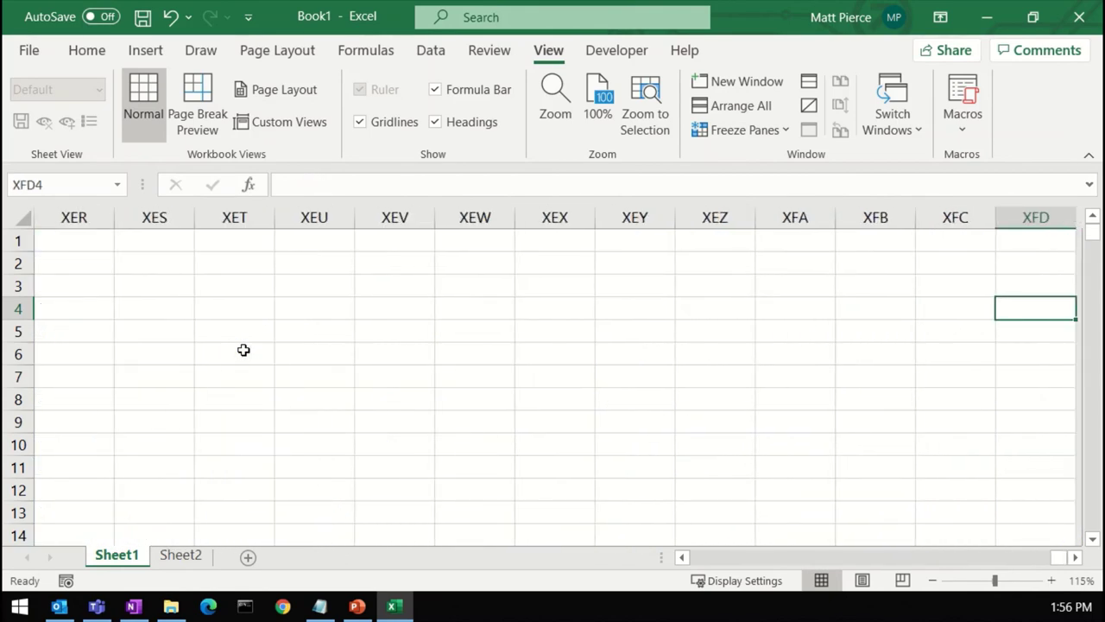
key("Home")
key("Right")
key("Right")
key("Right")
key("Right")
key("Right")
key("Right")
key("Left")
key("Left")
key("Left")
key("Left")
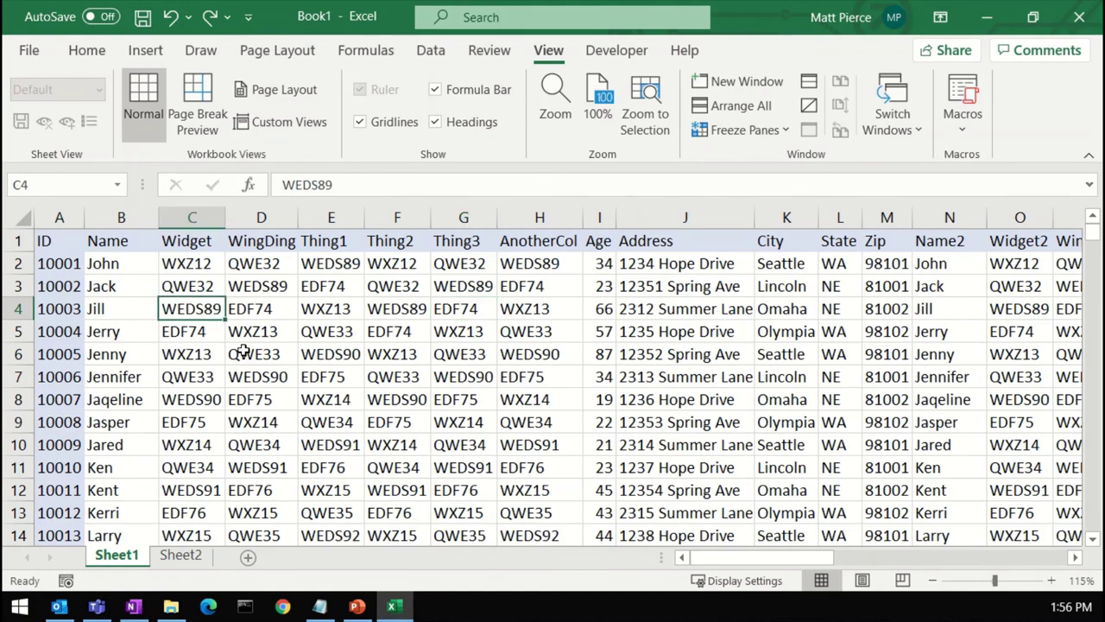
left_click(270, 313)
left_click(279, 373)
left_click(280, 445)
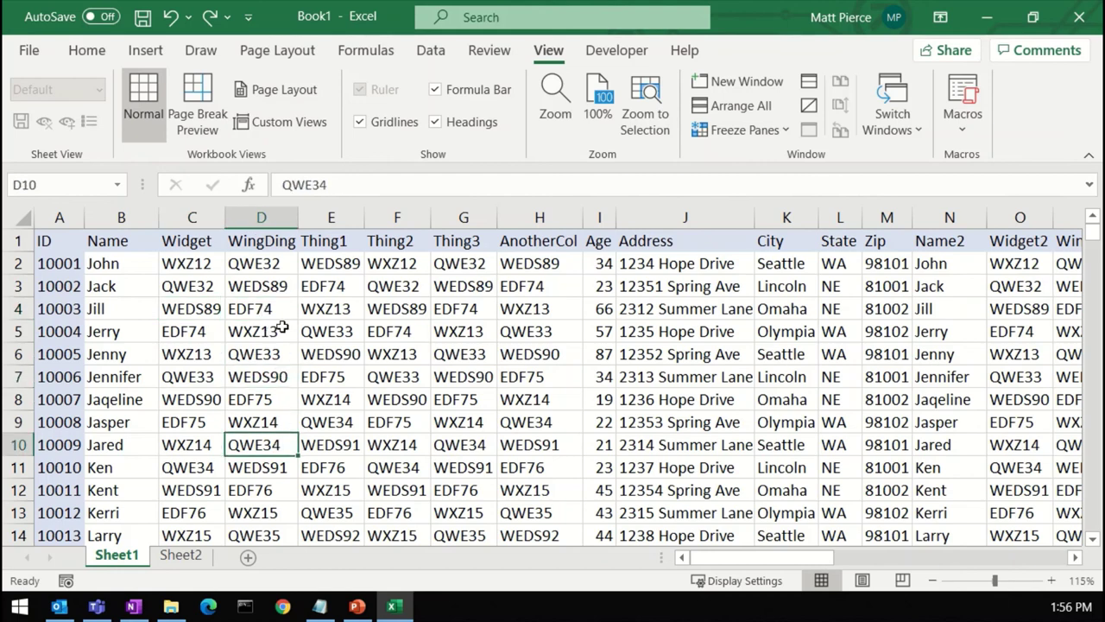